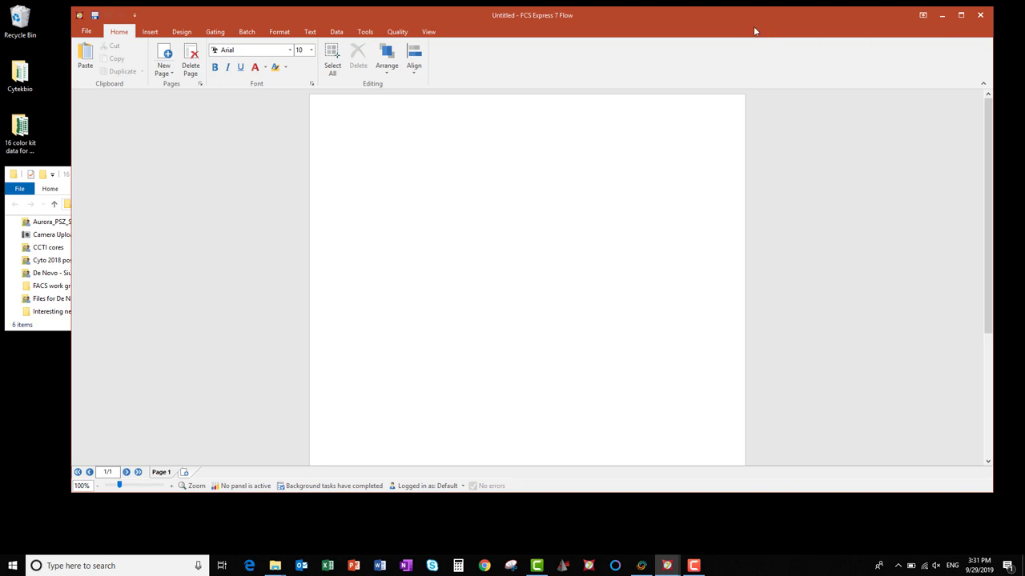
Show the Data List and place it beside the folder window holding the demo kit files.
drag(732, 17, 985, 34)
click(590, 50)
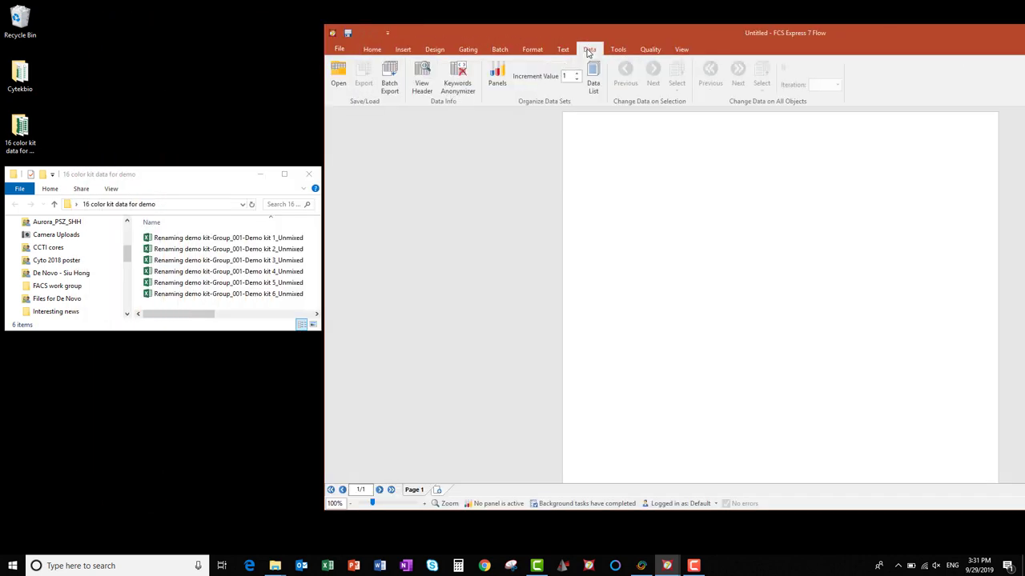
click(593, 80)
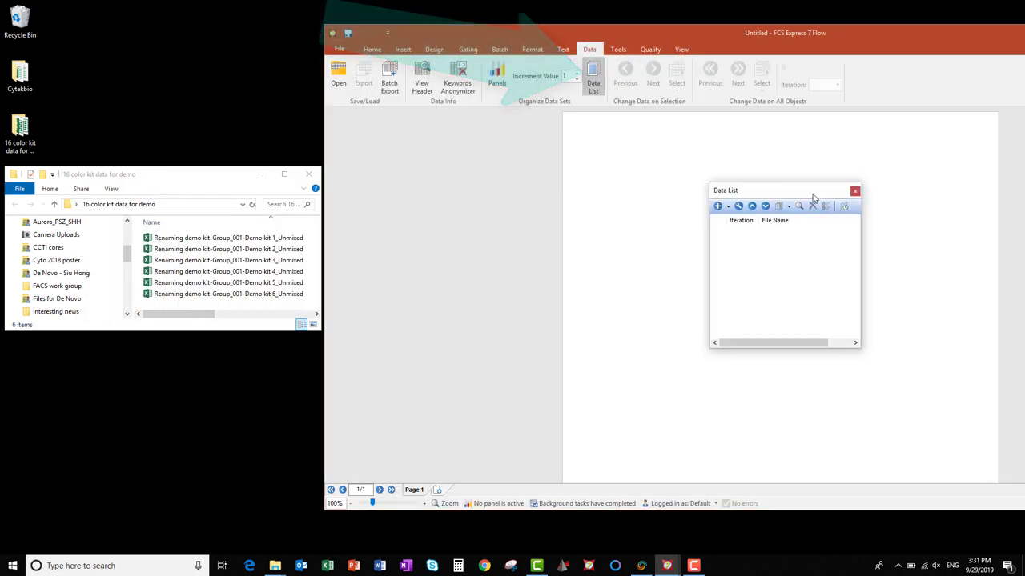
mouse_move(813, 196)
mouse_down()
mouse_move(519, 172)
mouse_move(473, 132)
mouse_up()
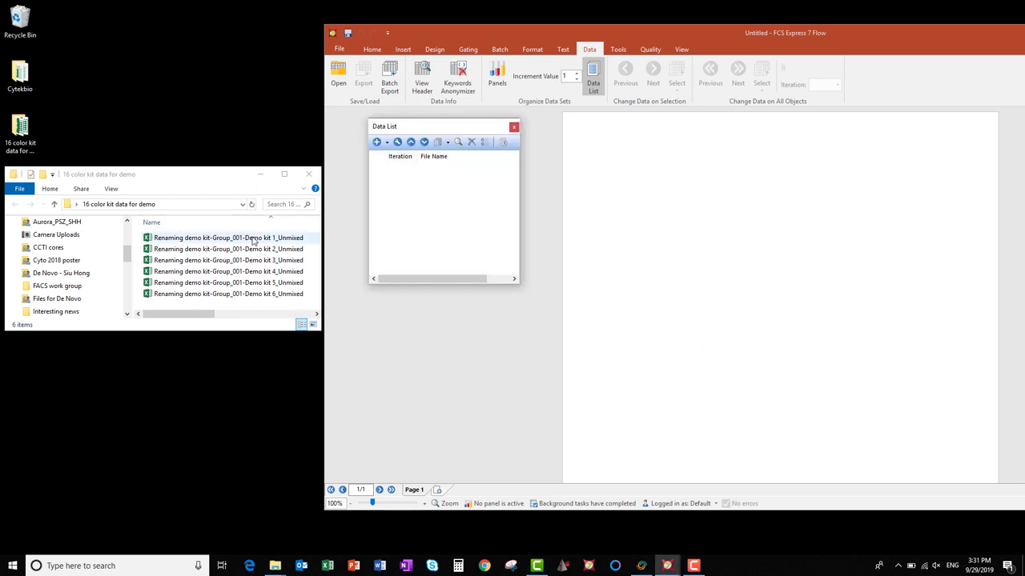
Add all six unmixed files, Demo kit 1 to Demo kit 6, from the folder to the Data List.
click(253, 239)
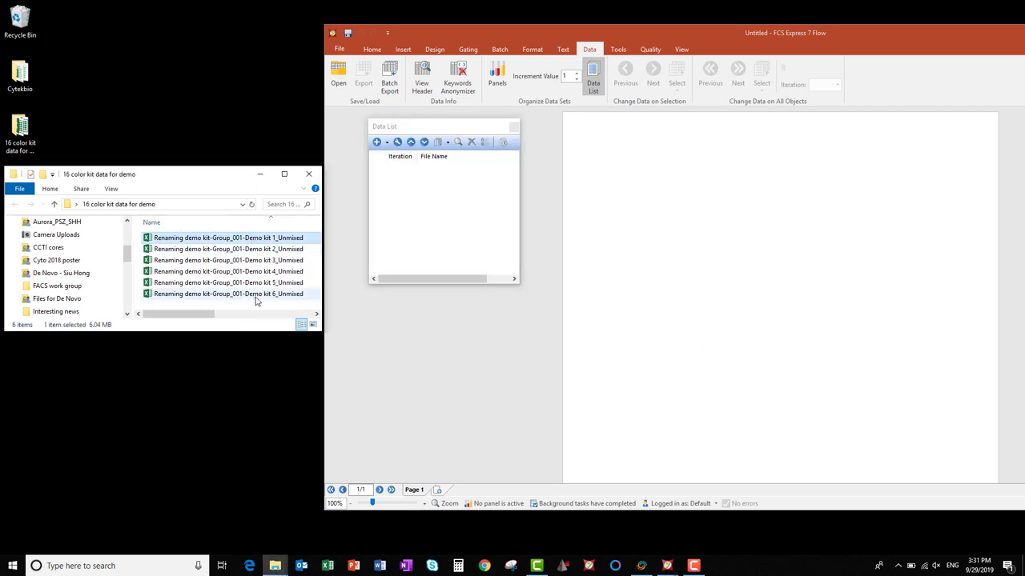
drag(256, 242, 440, 193)
drag(240, 249, 449, 191)
drag(262, 267, 444, 188)
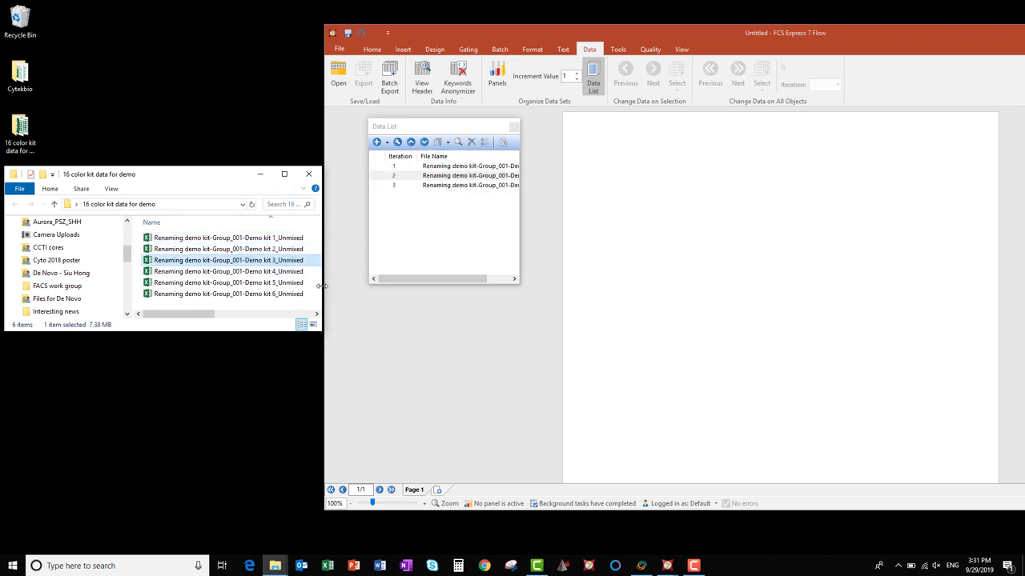
click(292, 273)
shift+click(293, 293)
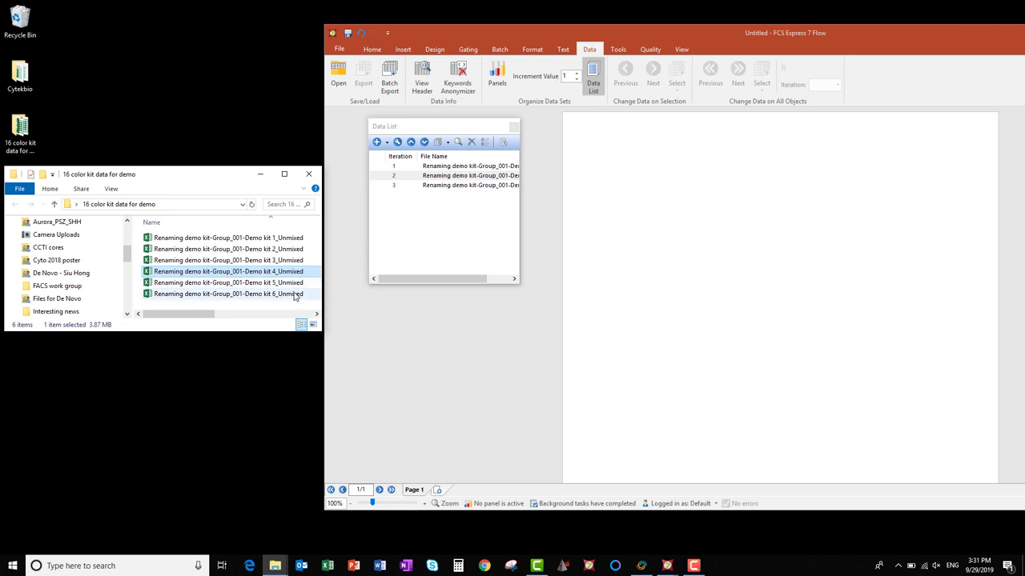
drag(292, 275, 473, 233)
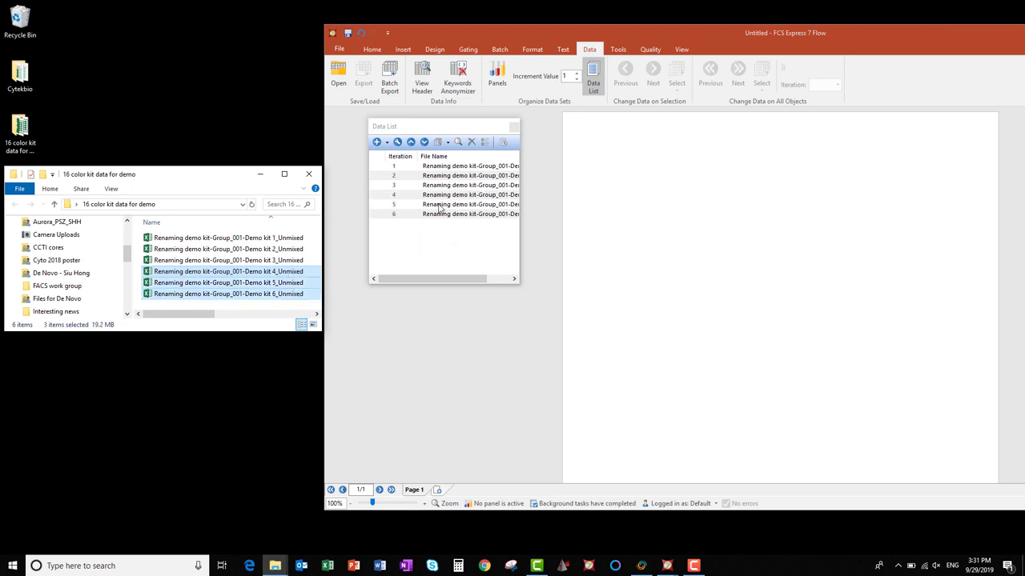
Move the folder window out of the way and enlarge the Data List to show more of the file names.
drag(219, 177, 80, 161)
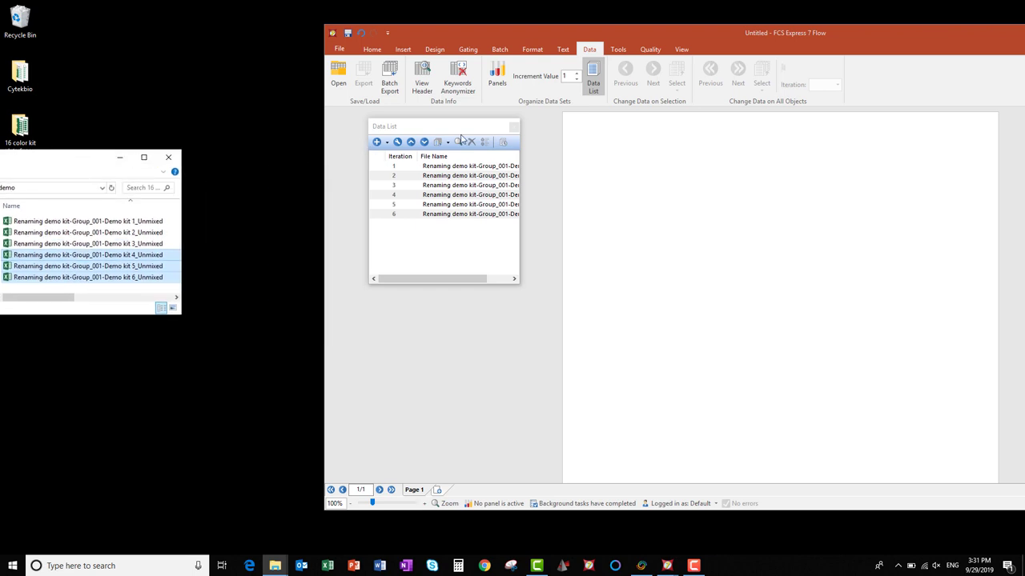
drag(466, 130, 423, 129)
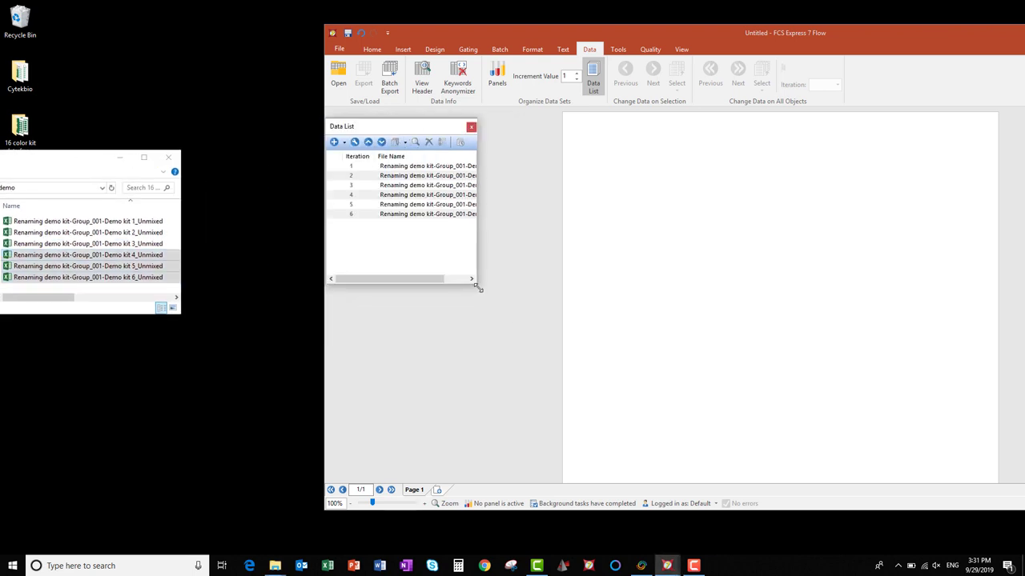
drag(480, 289, 534, 319)
Reorder the Data List by moving the Demo kit 6 file down to the last position.
click(458, 186)
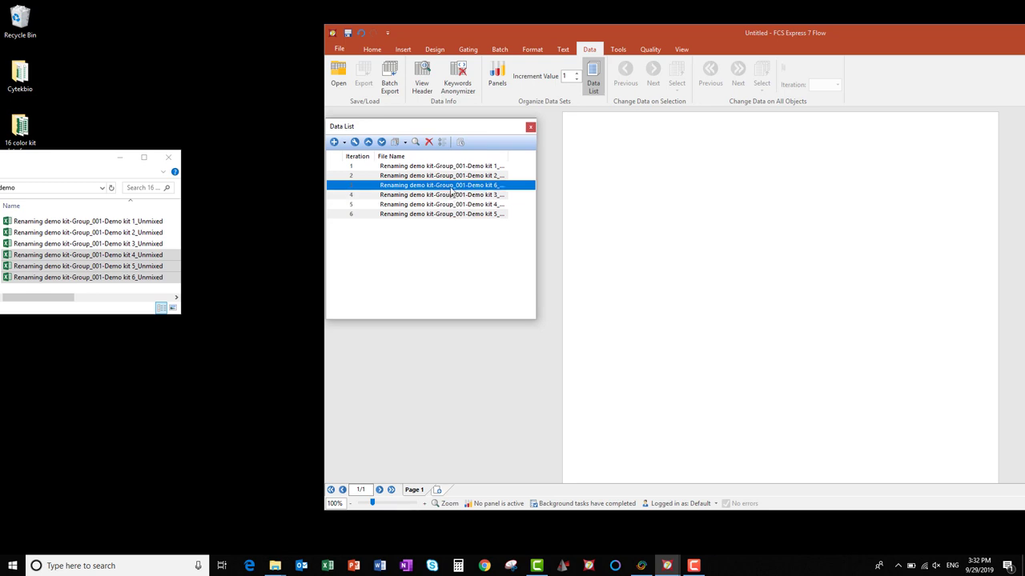
ctrl+click(457, 204)
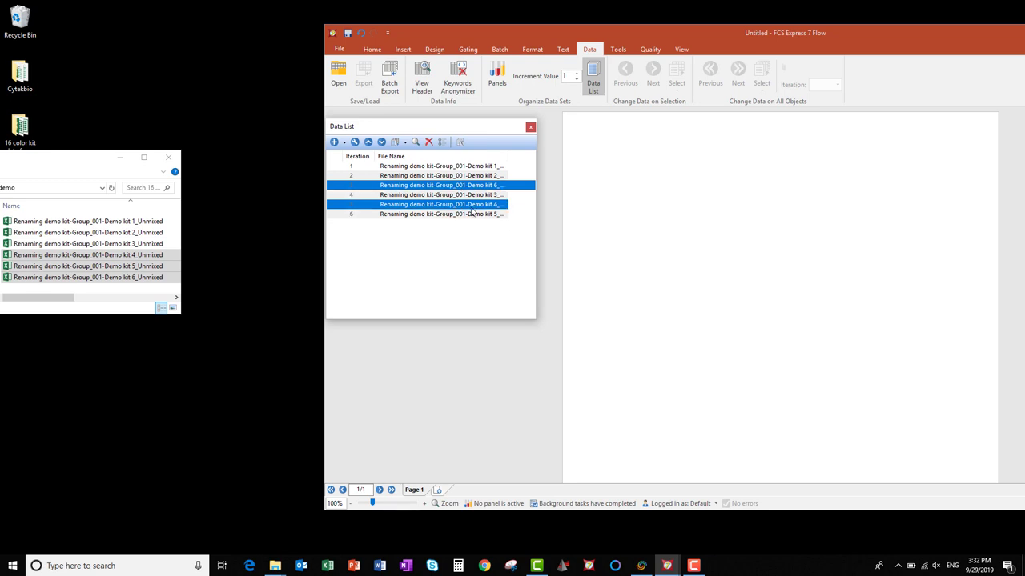
drag(472, 210, 473, 212)
click(381, 142)
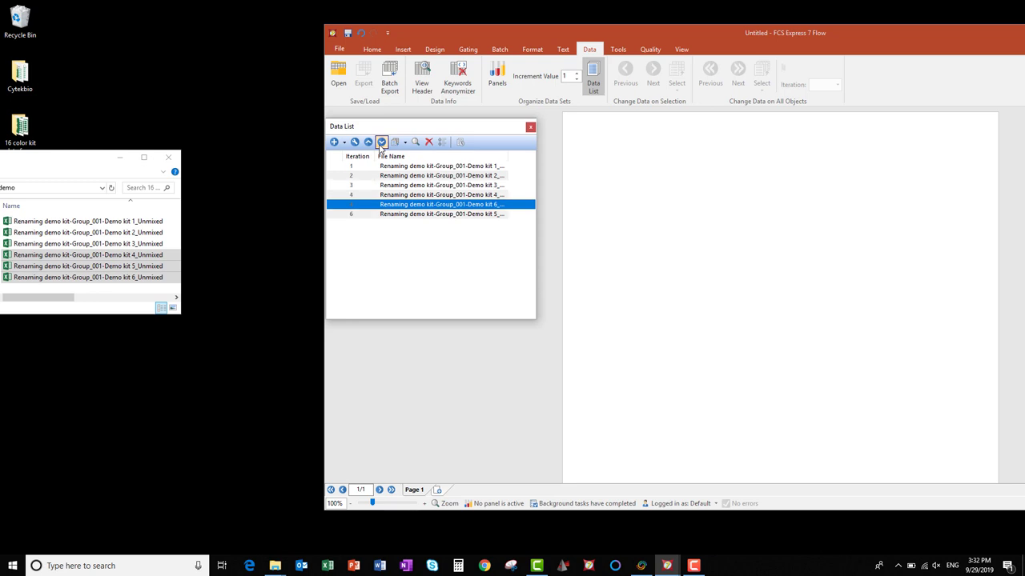
click(381, 141)
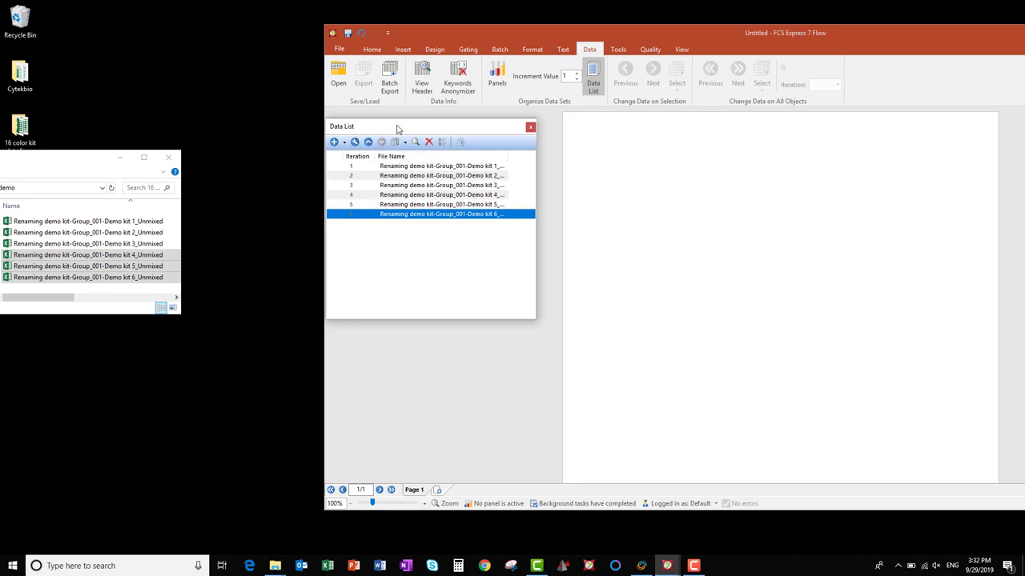
Create a Contour plot from the Demo kit 1 file and place it in the upper-left corner of the page.
click(460, 167)
drag(461, 178, 630, 179)
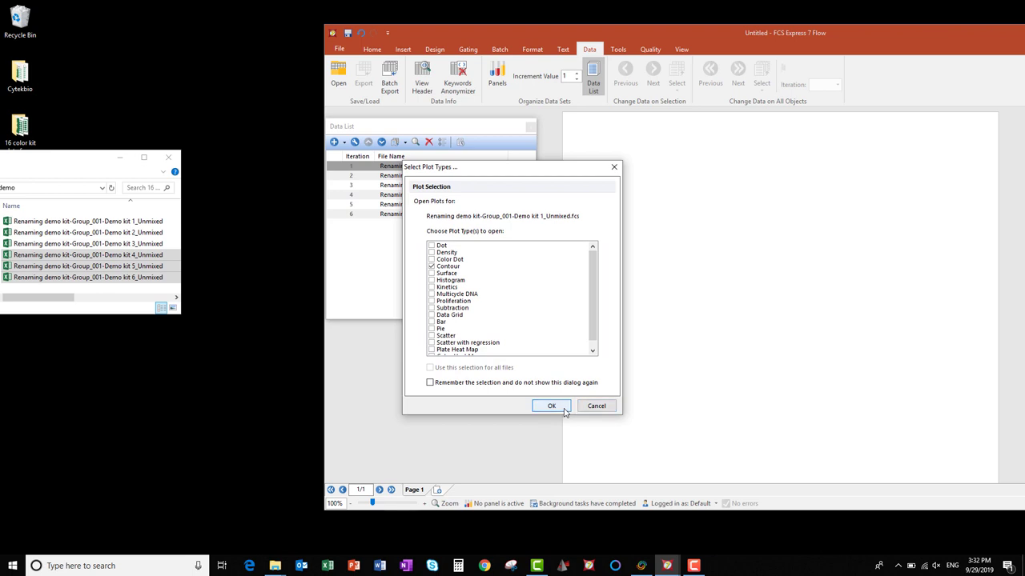
click(564, 409)
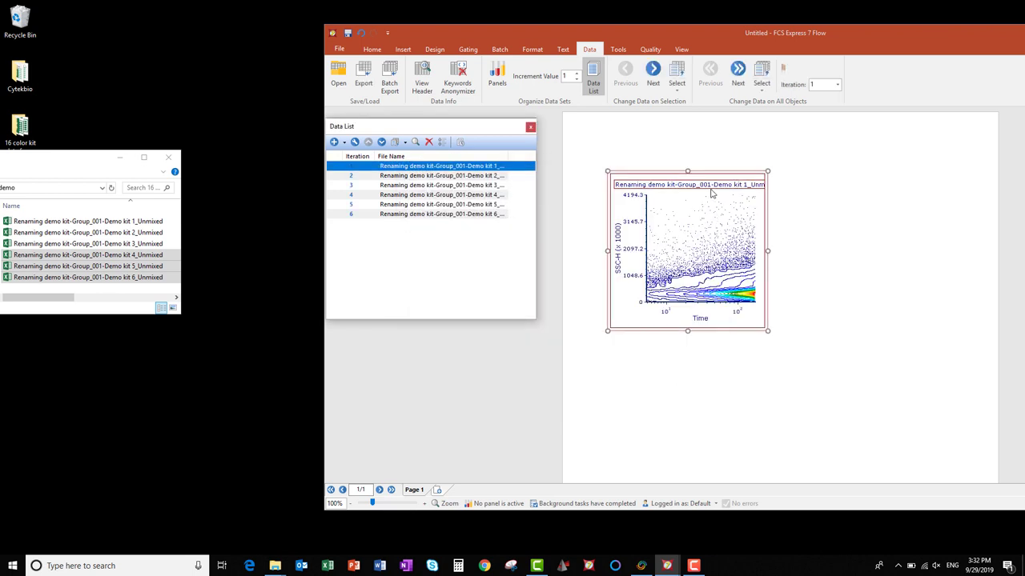
drag(713, 171, 668, 116)
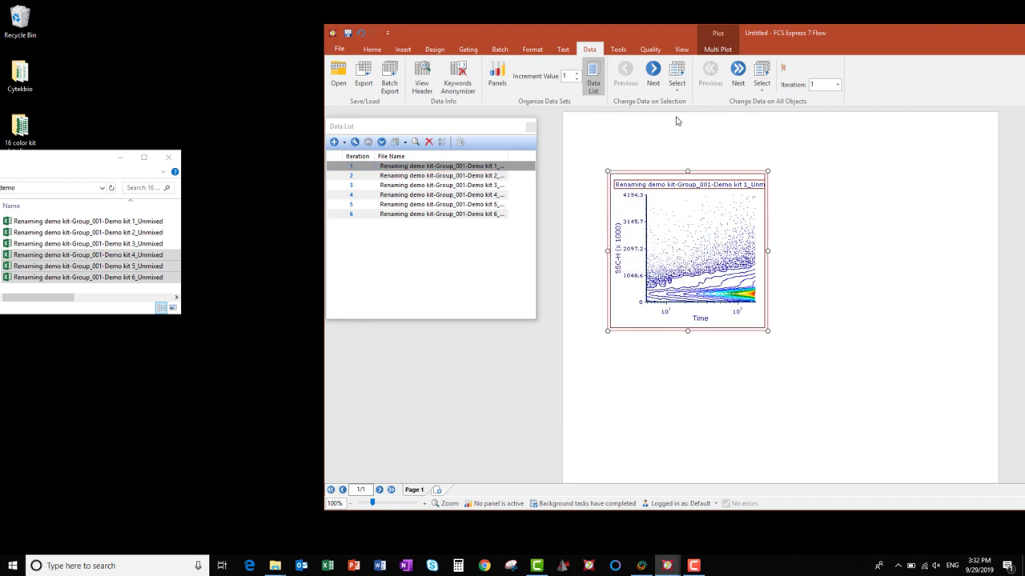
Change the plot type of the Demo kit 1 contour plot to Density.
click(533, 50)
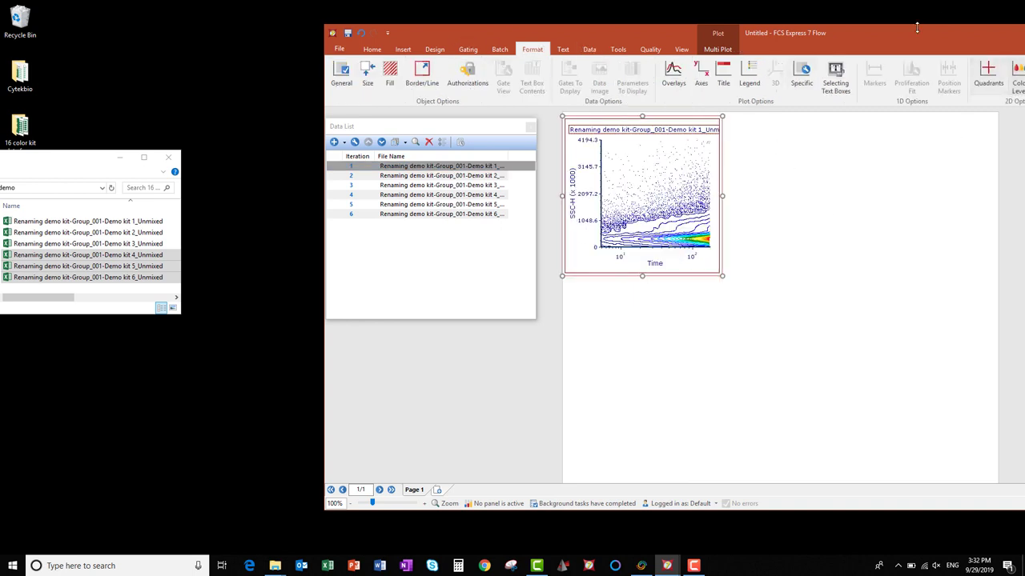
drag(914, 34, 740, 41)
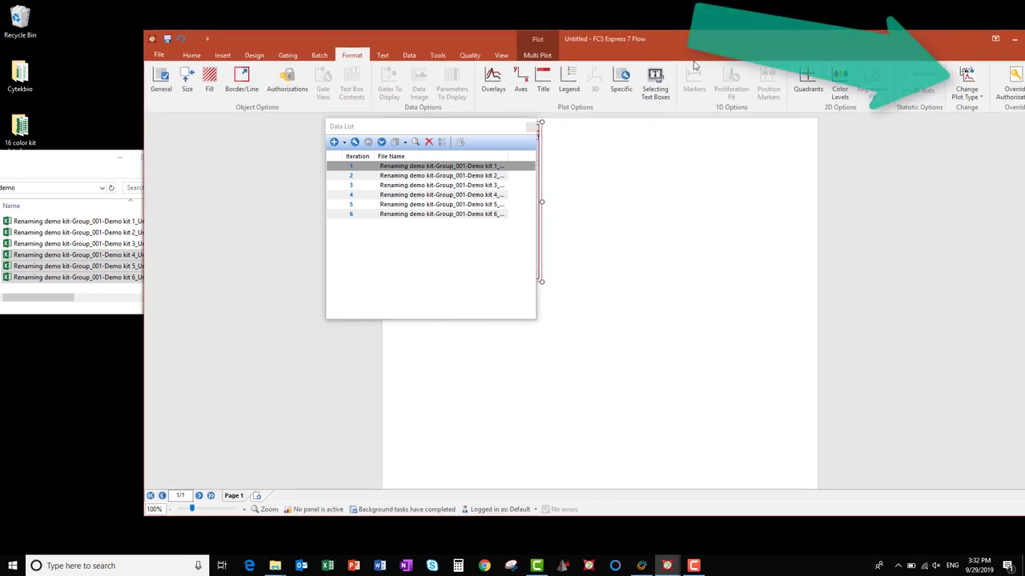
drag(393, 126, 133, 134)
click(966, 88)
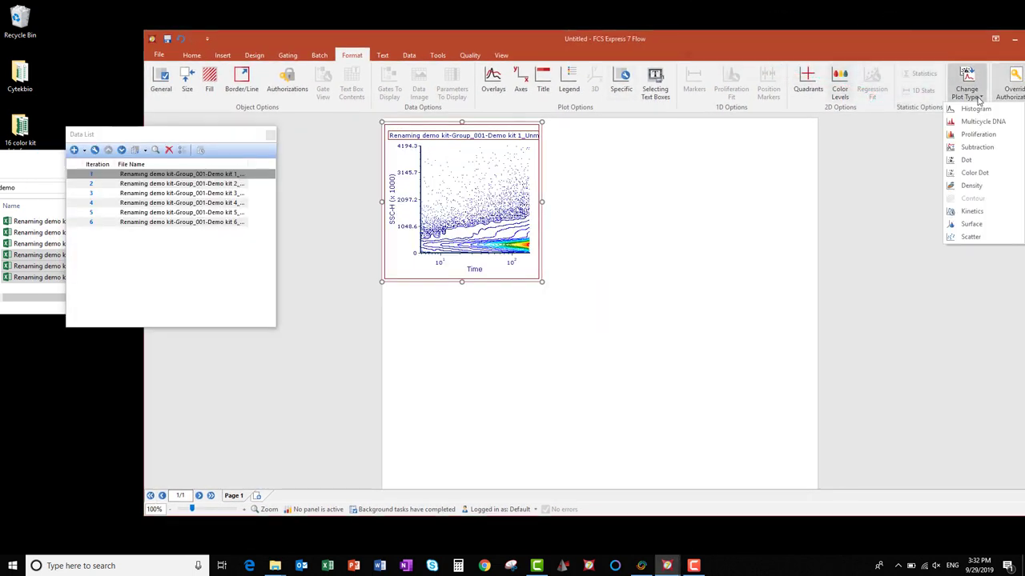
click(983, 190)
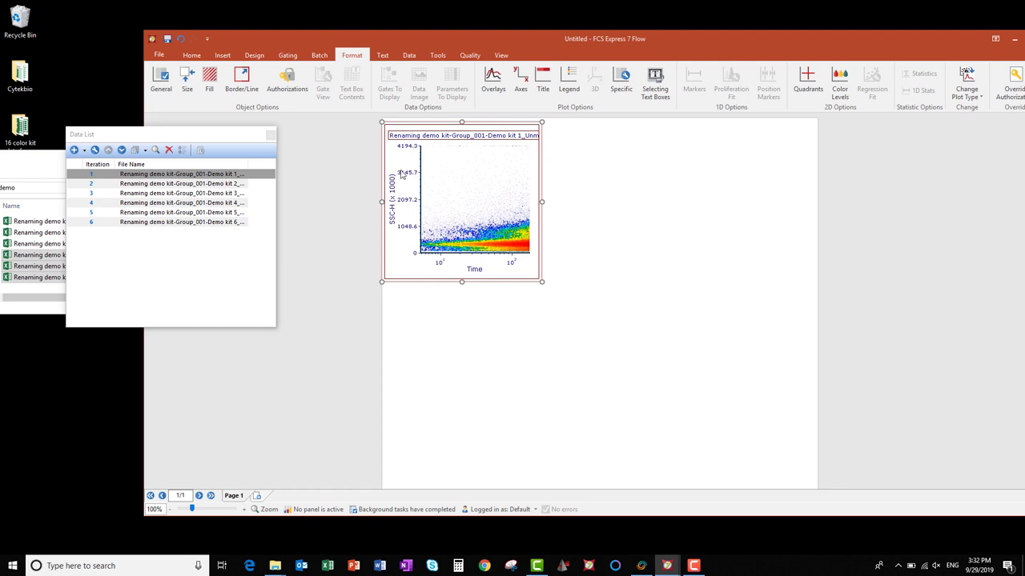
Set the page orientation to Landscape and make the density plot slightly smaller.
click(255, 55)
click(214, 84)
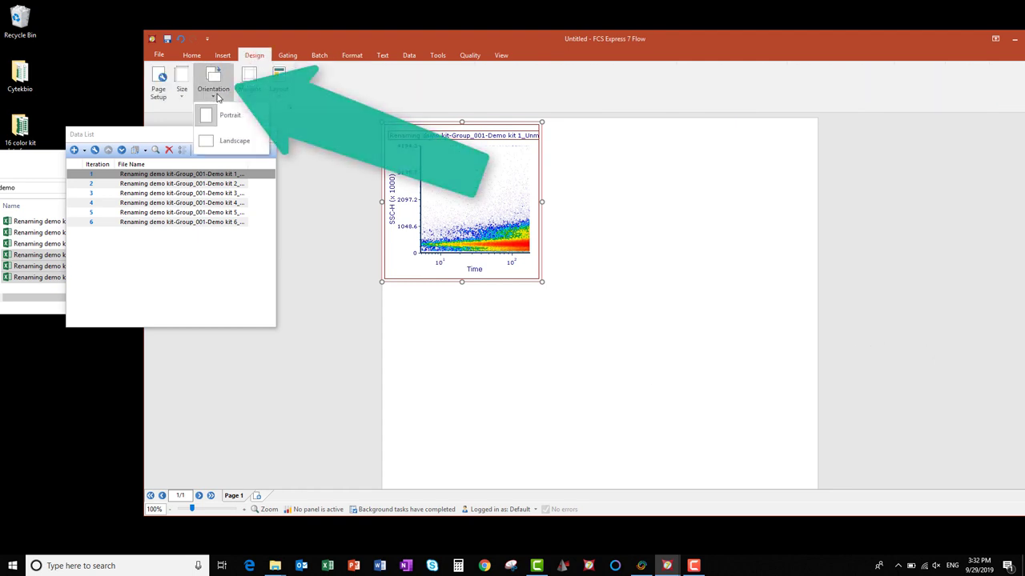
click(243, 147)
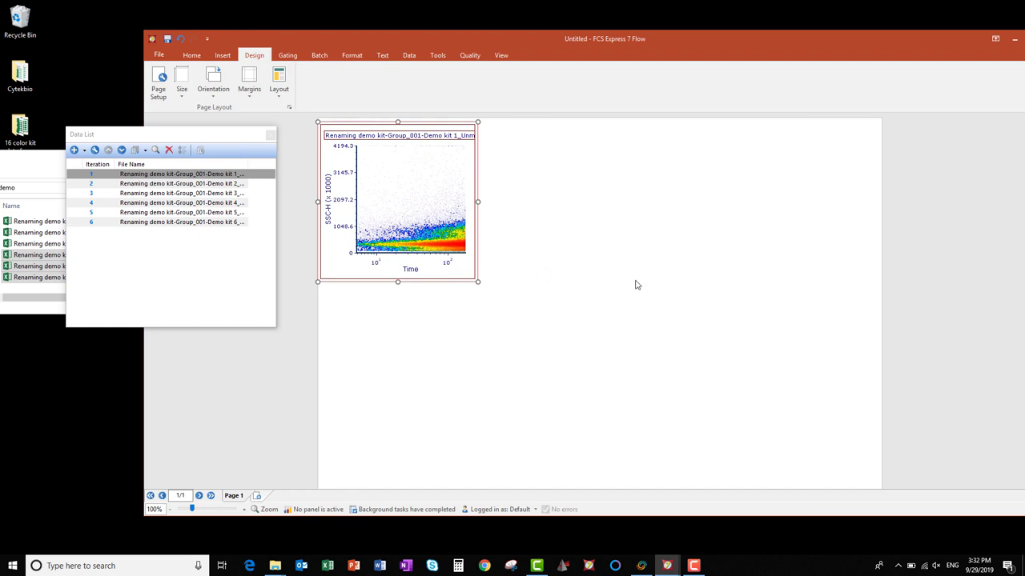
drag(477, 282, 452, 260)
drag(434, 36, 382, 38)
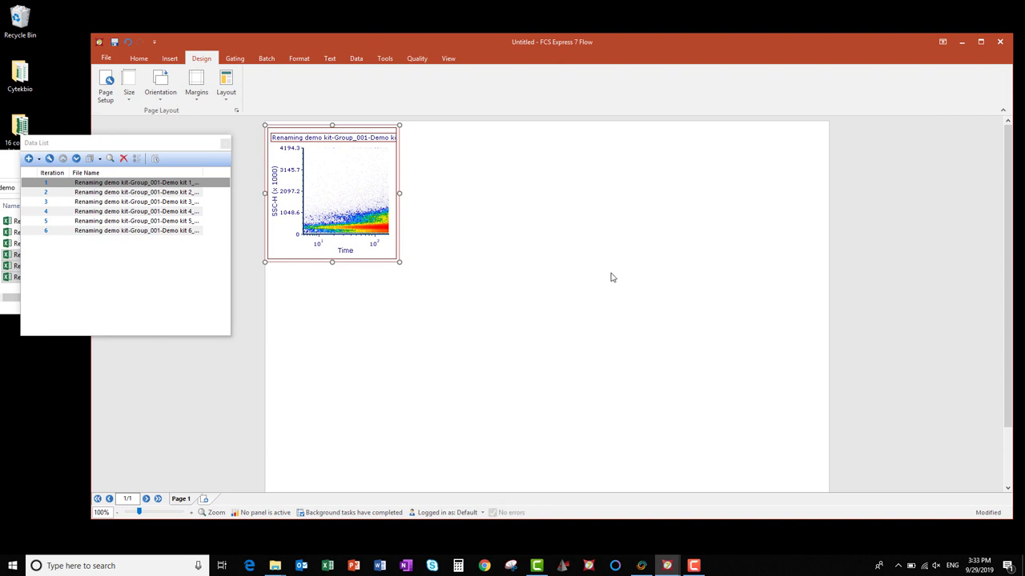
Open the density plot's Title formatting options and delete the file name keyword from the header.
right_click(357, 179)
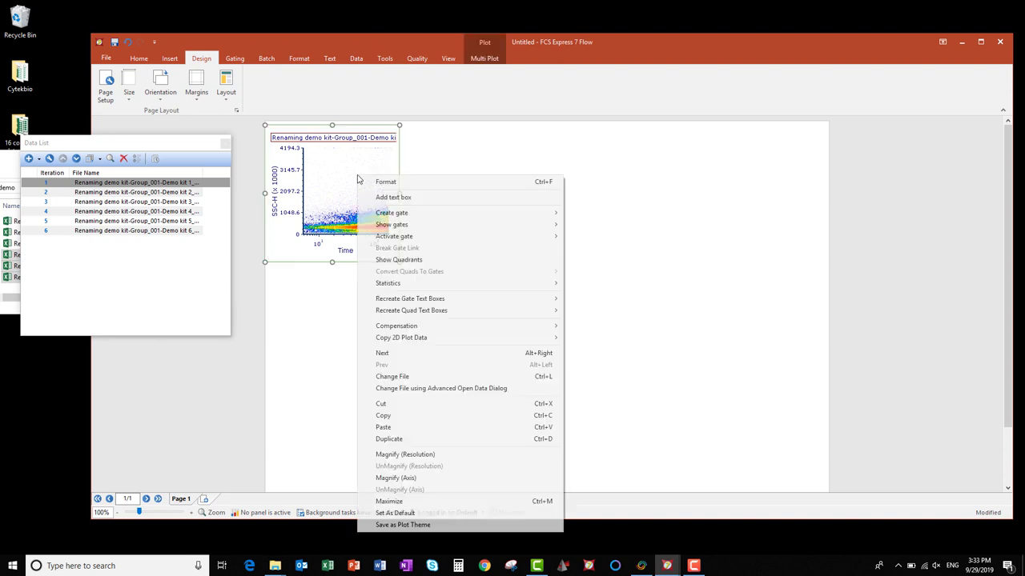
click(386, 183)
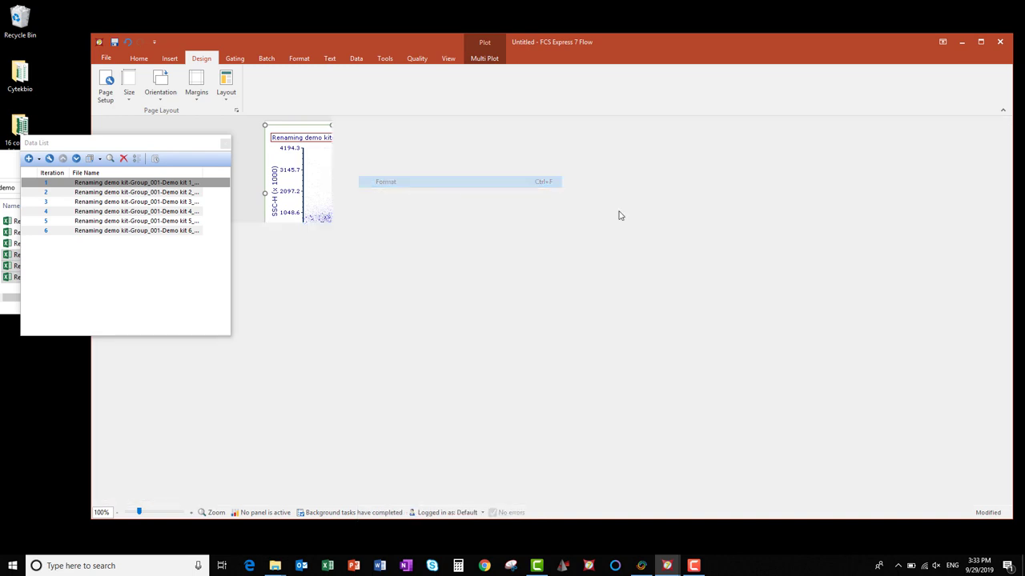
drag(212, 147, 120, 176)
click(894, 141)
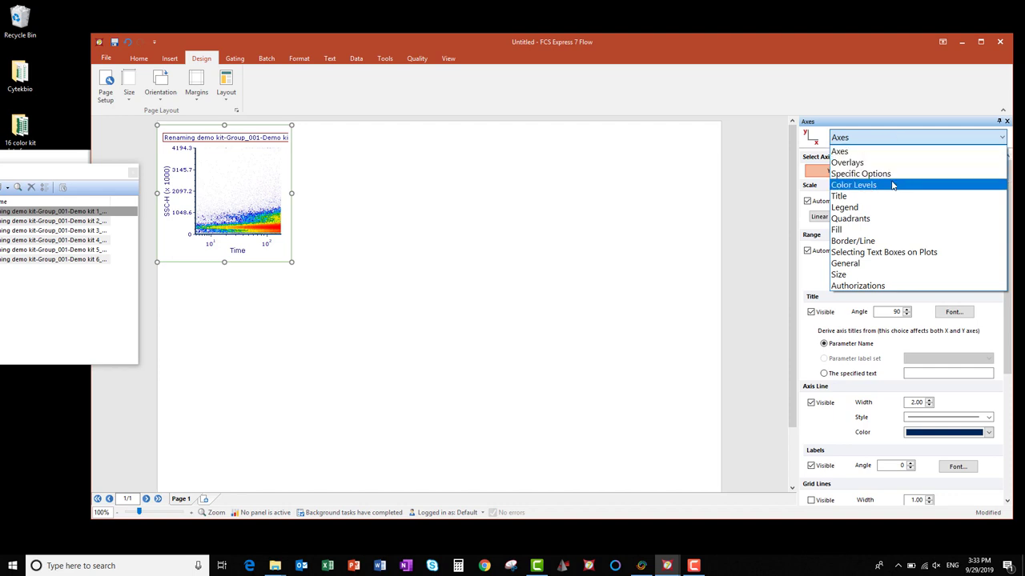
click(857, 196)
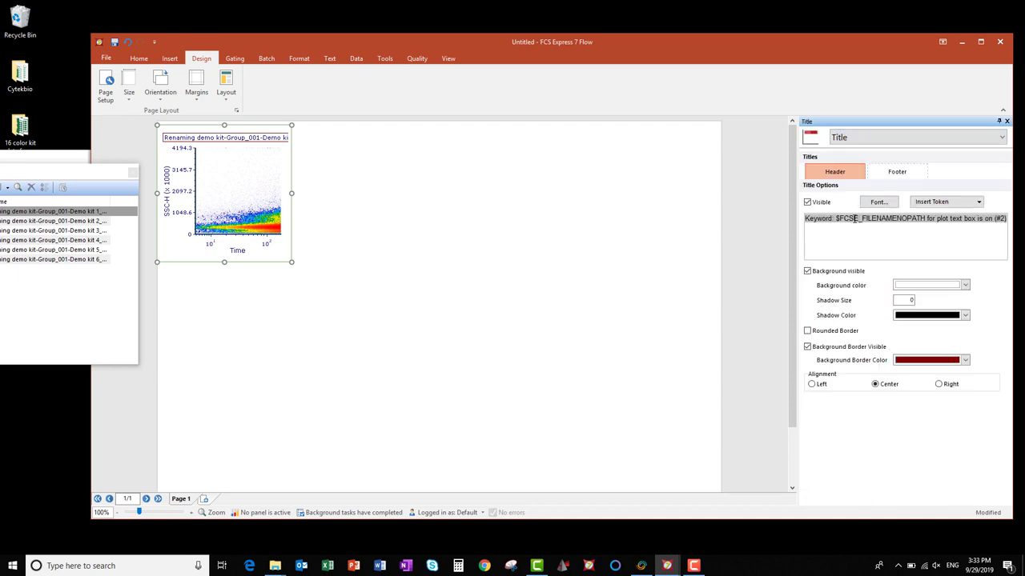
key(Delete)
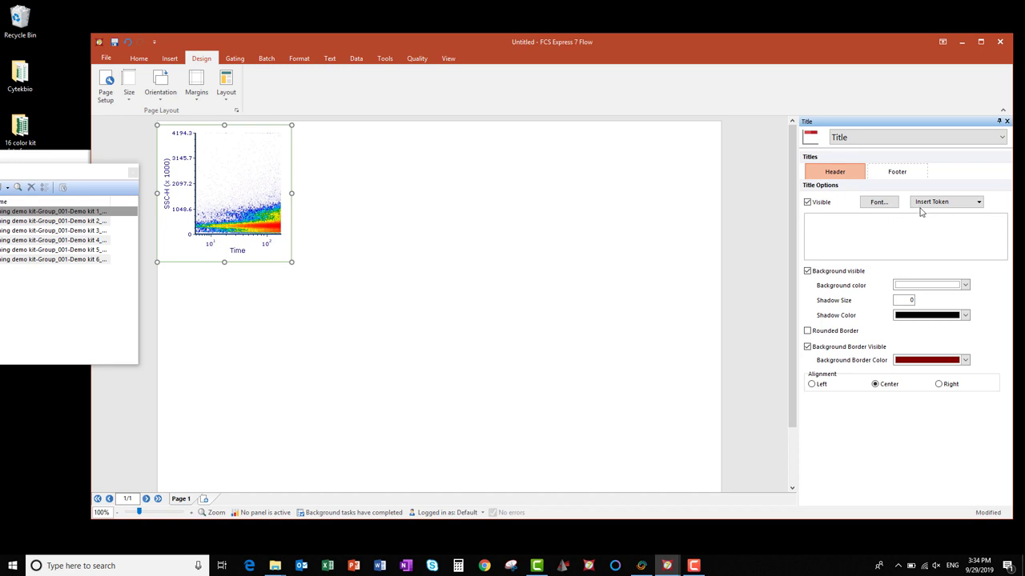
Insert the FILE NAME keyword from the data as a token in the density plot's header.
click(972, 203)
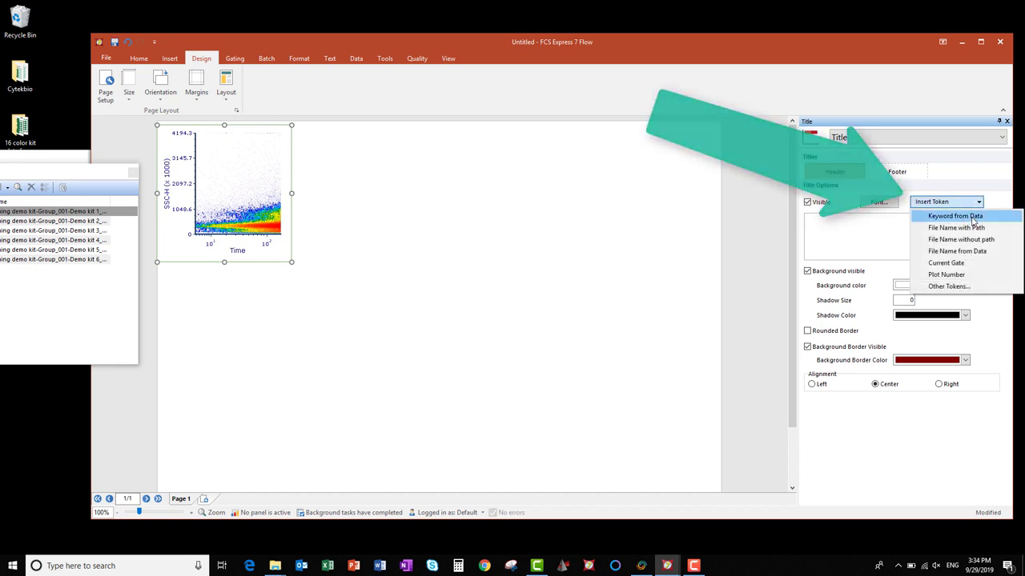
click(971, 217)
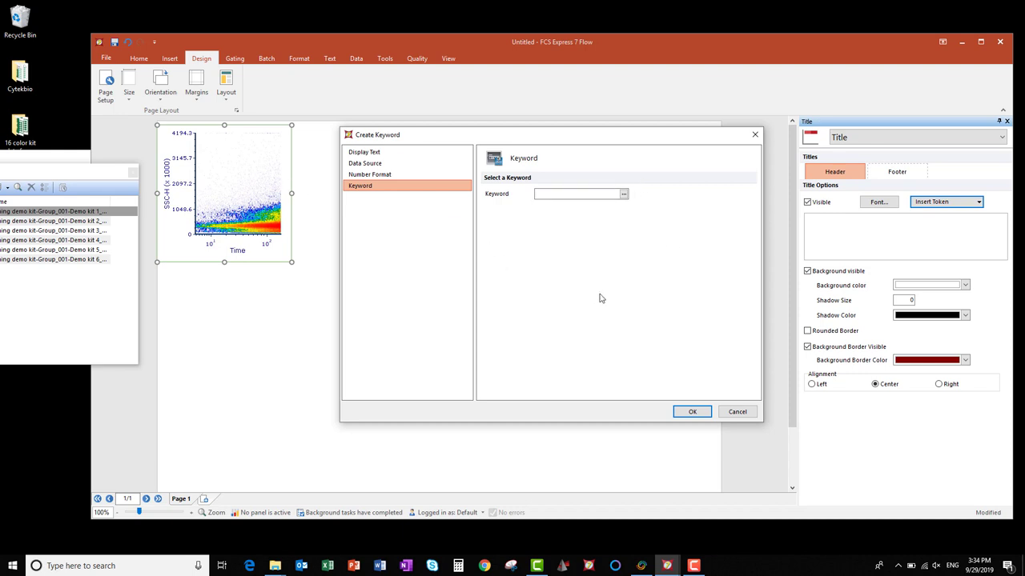
click(625, 195)
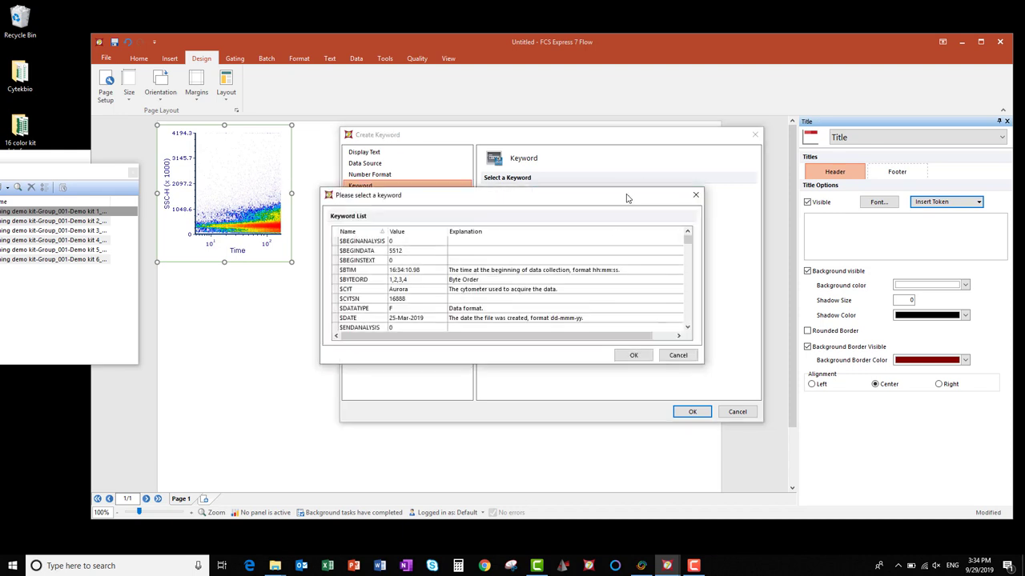
click(358, 232)
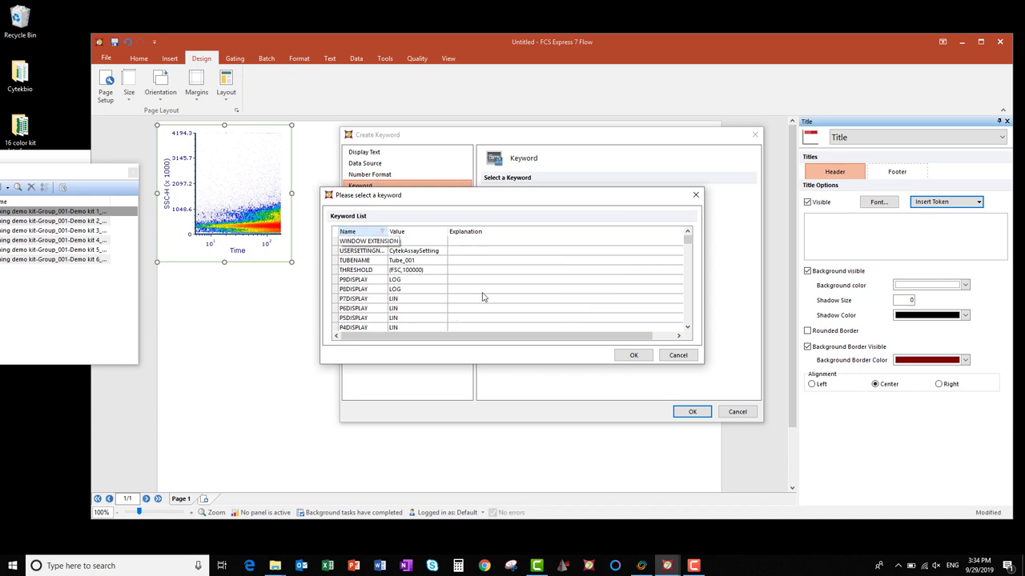
scroll(483, 297, down, 10)
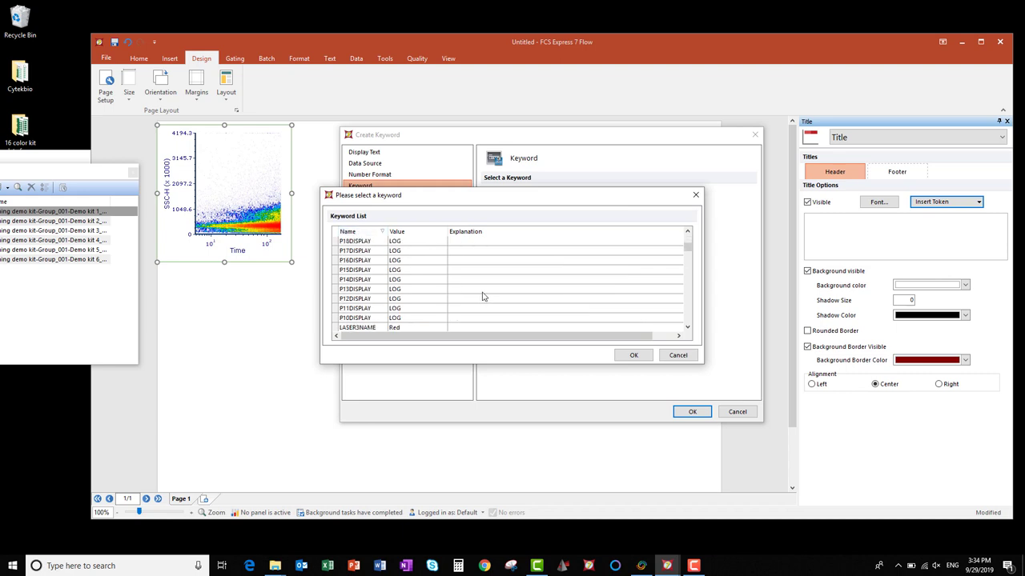
scroll(483, 297, down, 2)
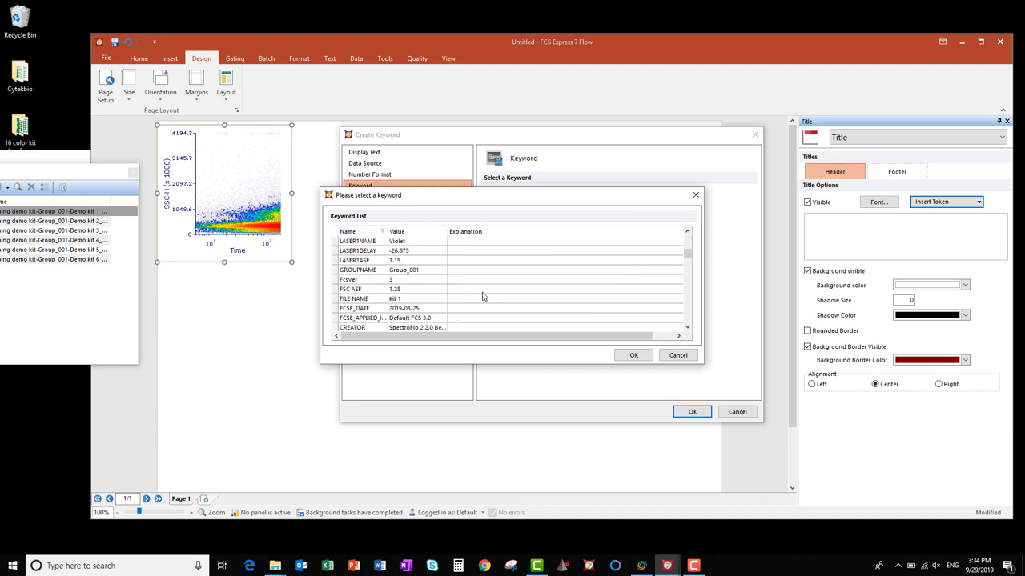
click(368, 299)
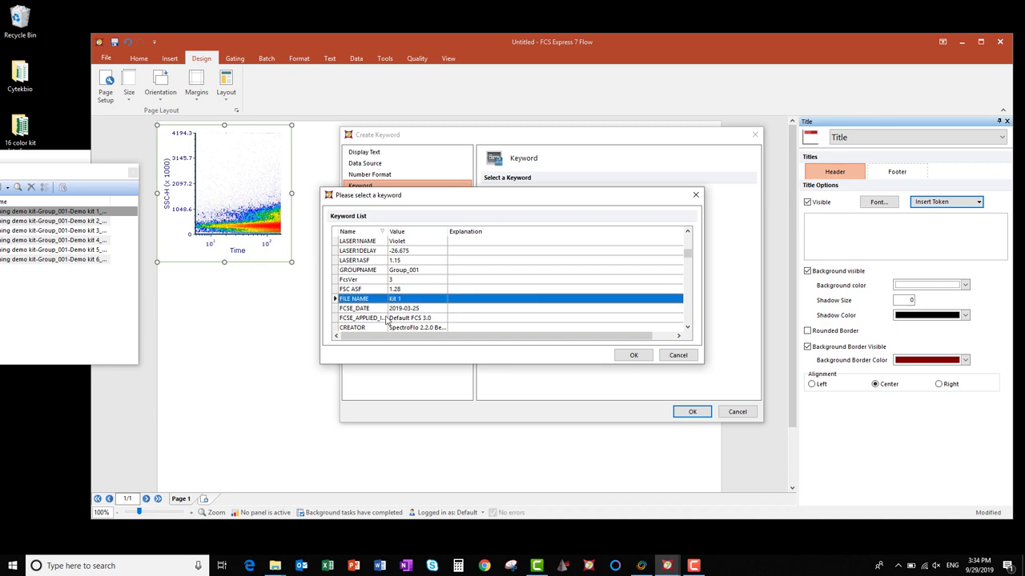
click(633, 354)
click(691, 412)
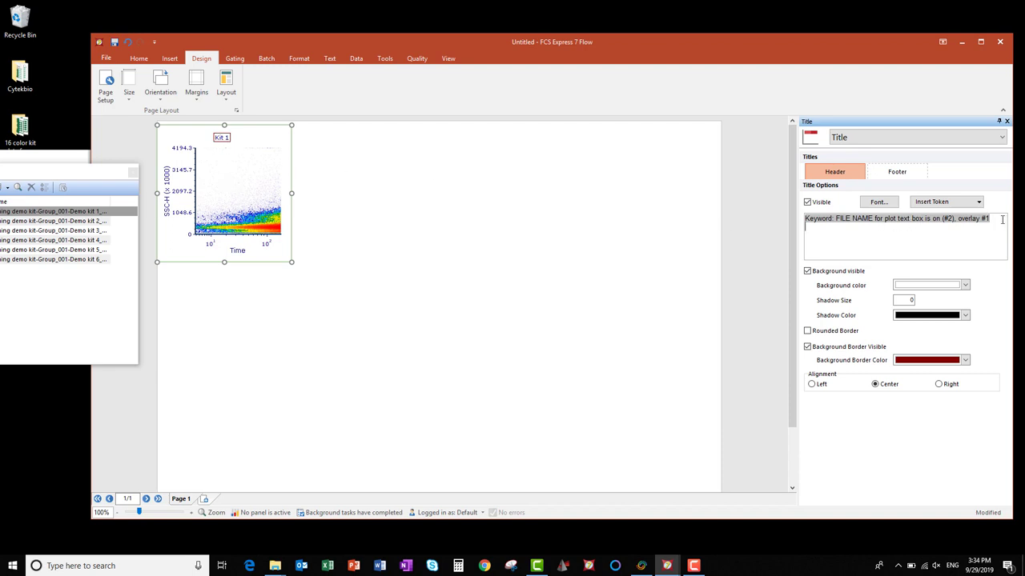
Add the Current Gate token to the plot's header and turn off the title's background border.
click(960, 205)
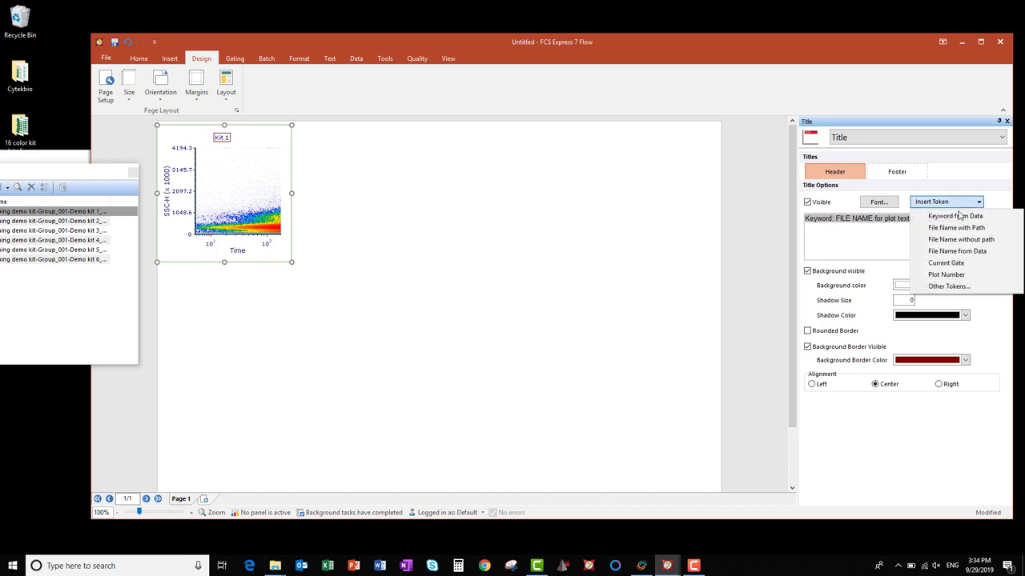
click(951, 263)
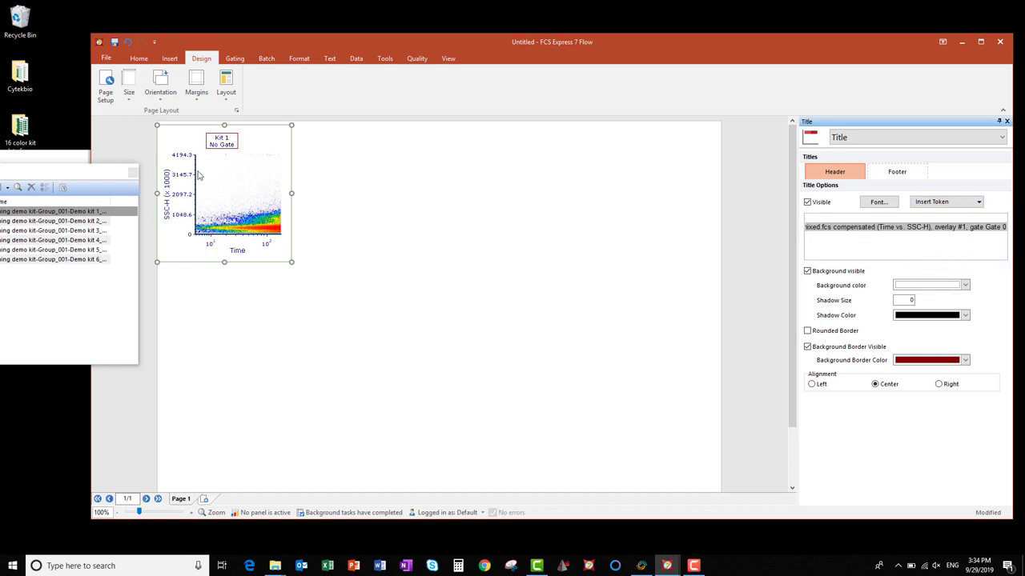
click(808, 348)
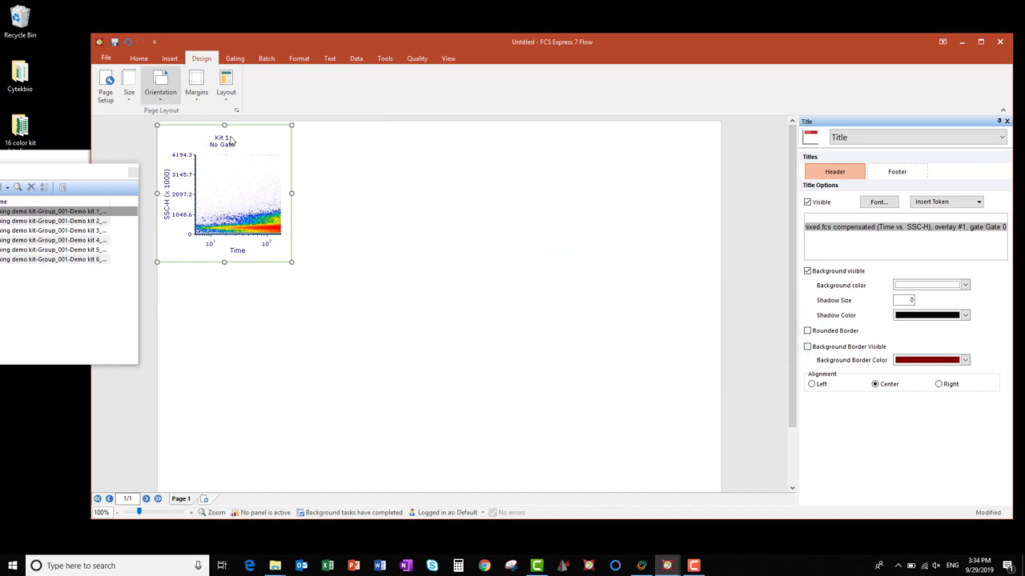
click(357, 153)
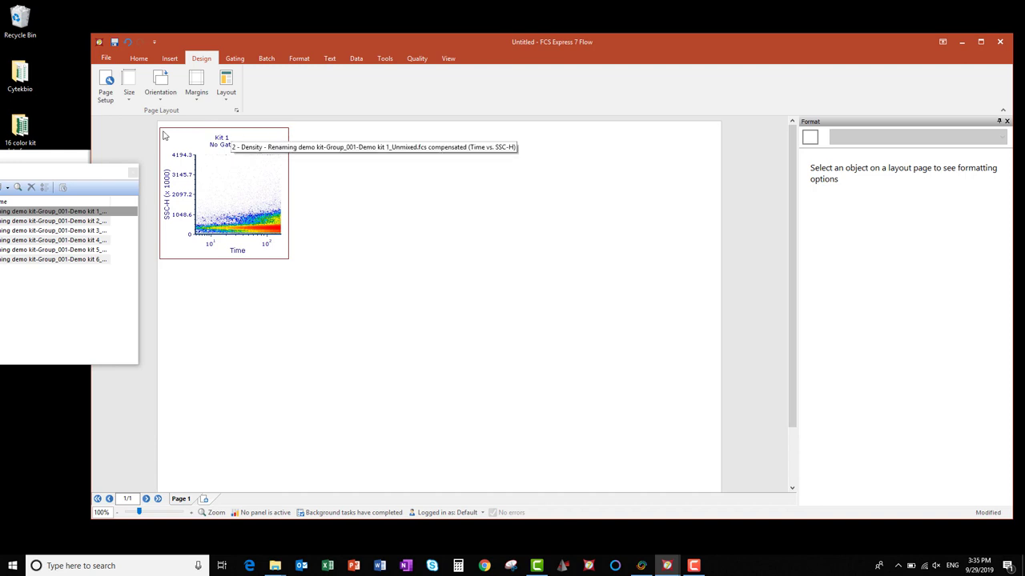
Set the density plot's border line style to No Line.
click(260, 142)
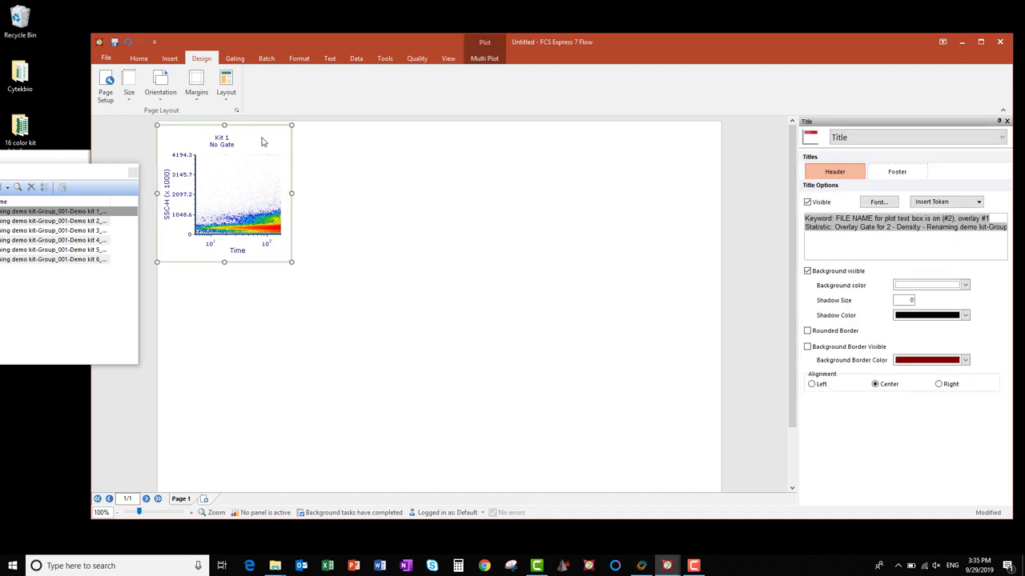
click(898, 141)
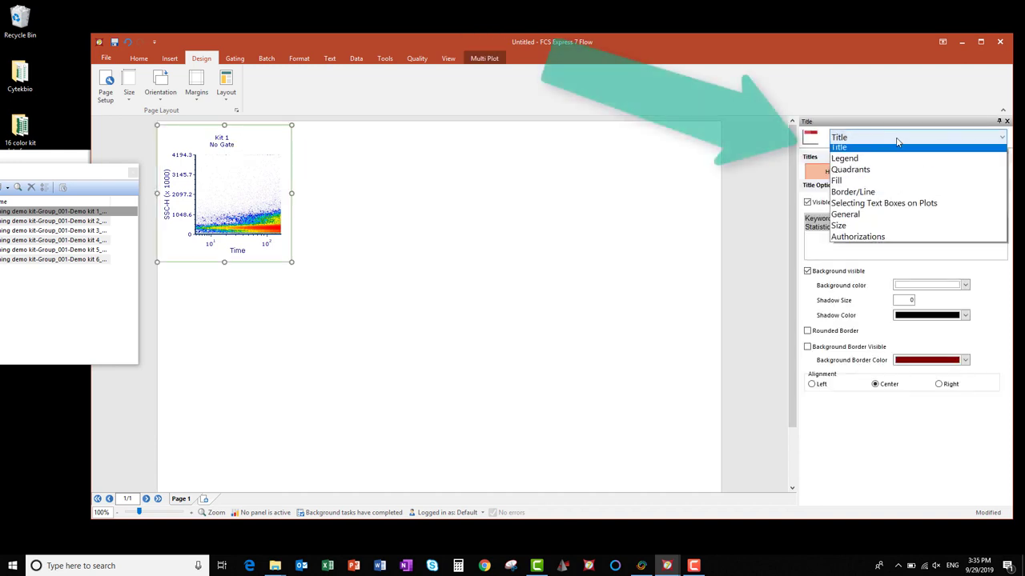
click(885, 241)
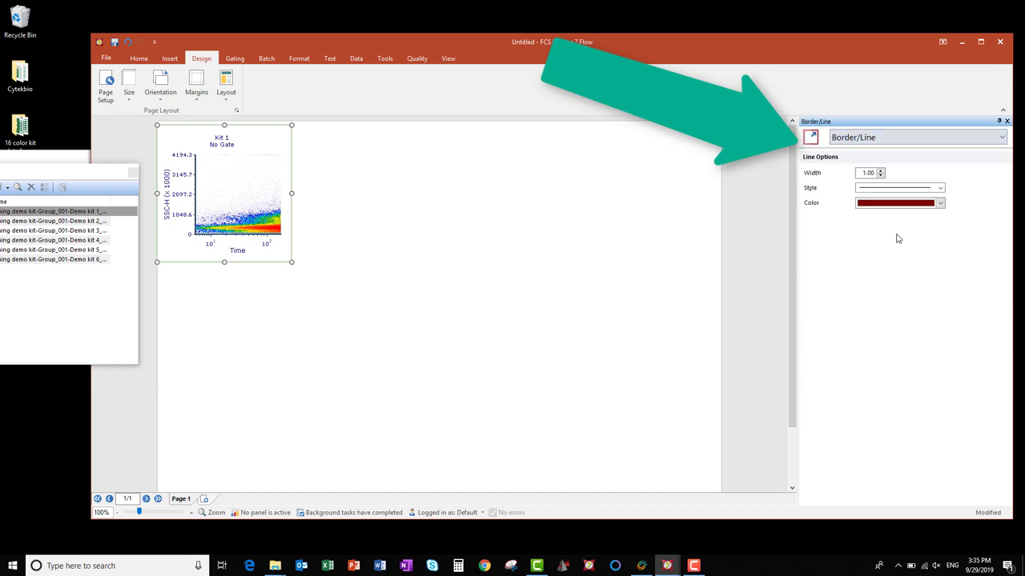
click(938, 189)
click(919, 205)
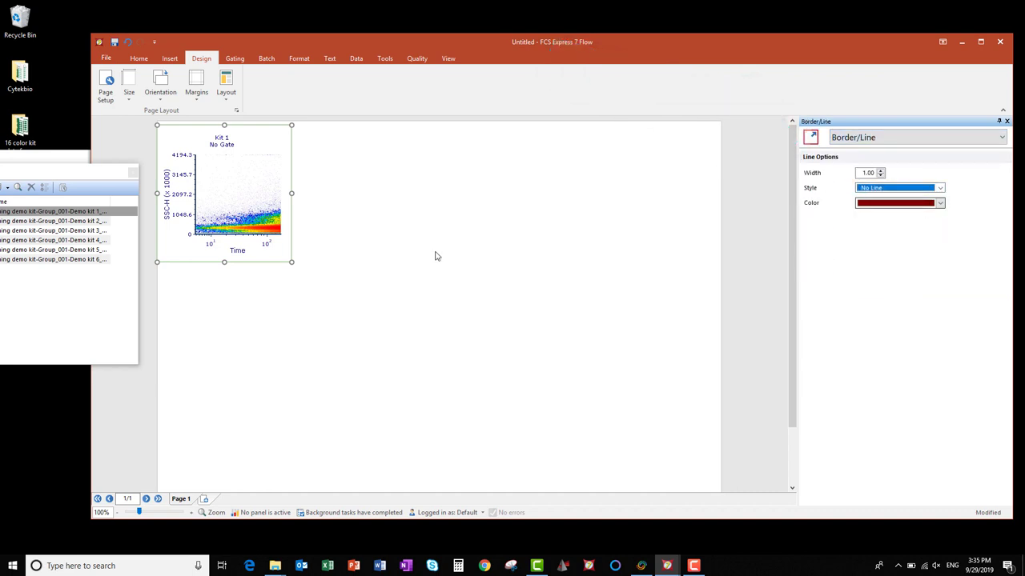
click(345, 240)
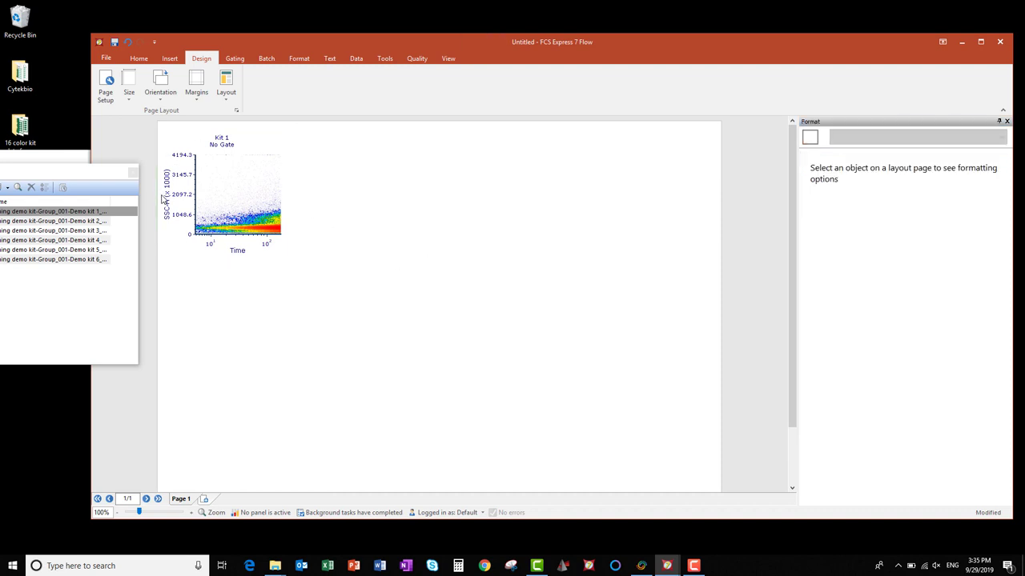
Set the density plot's X axis parameter to FSC-A and its Y axis parameter to SSC-A.
click(236, 251)
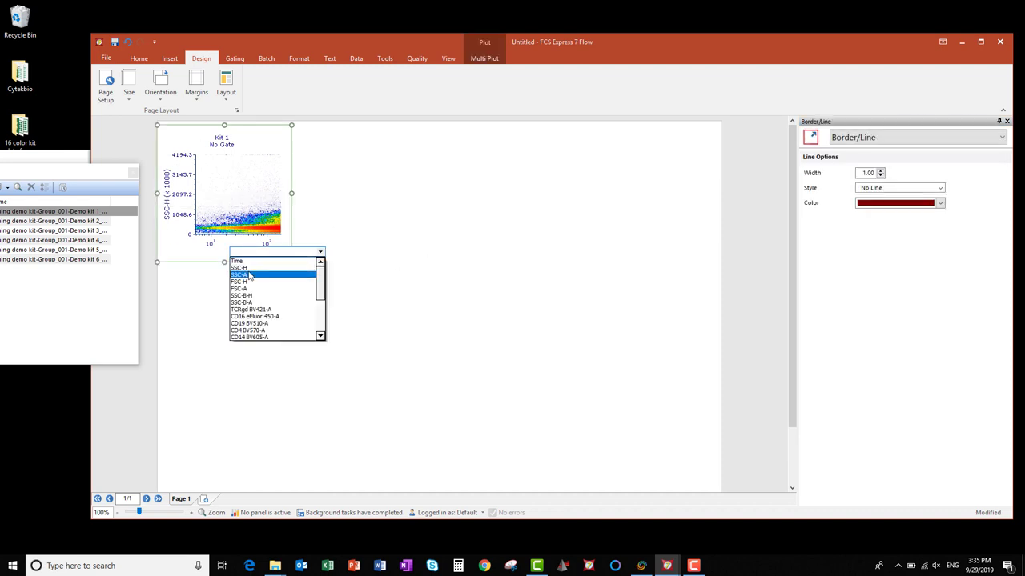
click(250, 289)
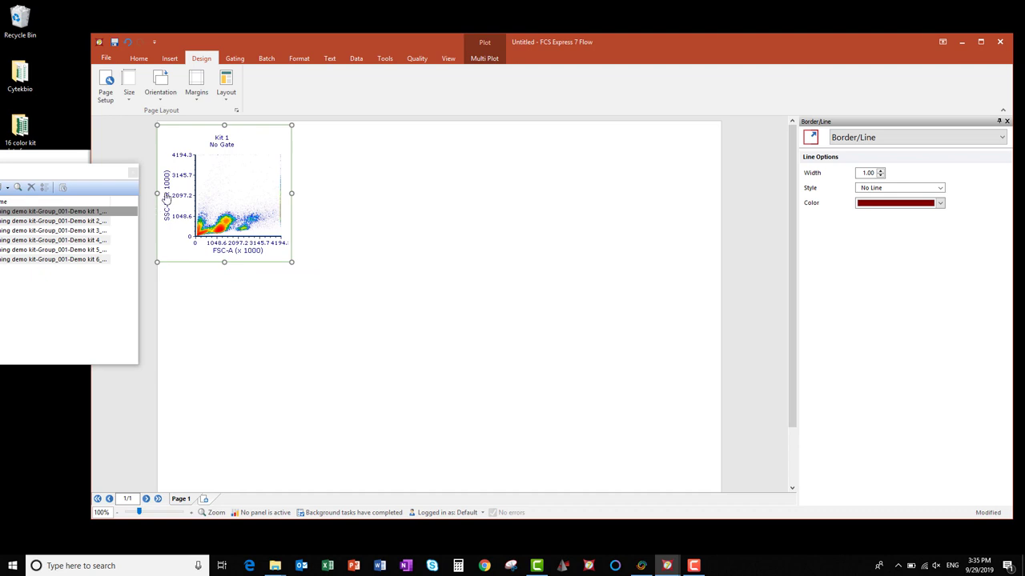
click(167, 195)
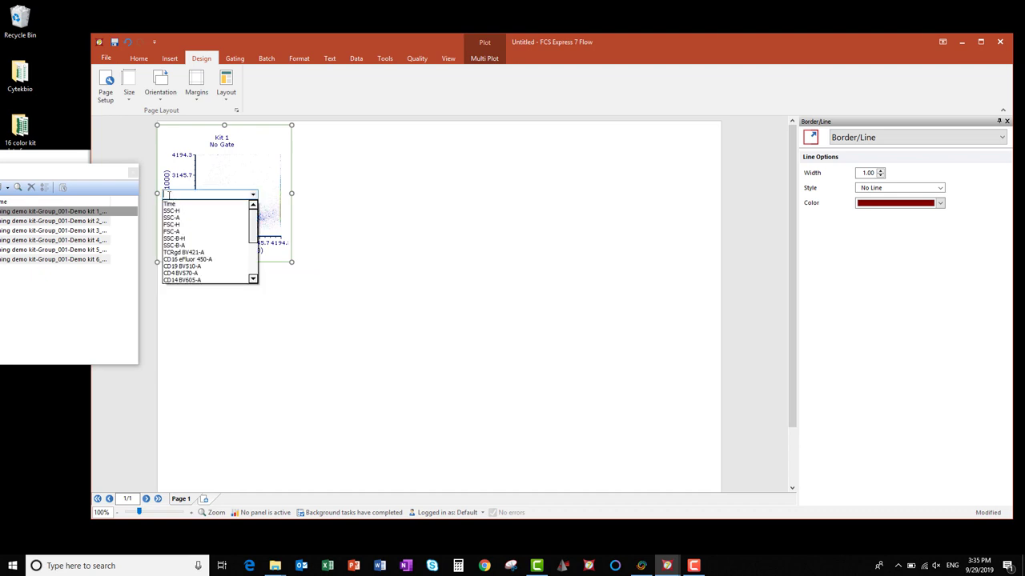
click(189, 218)
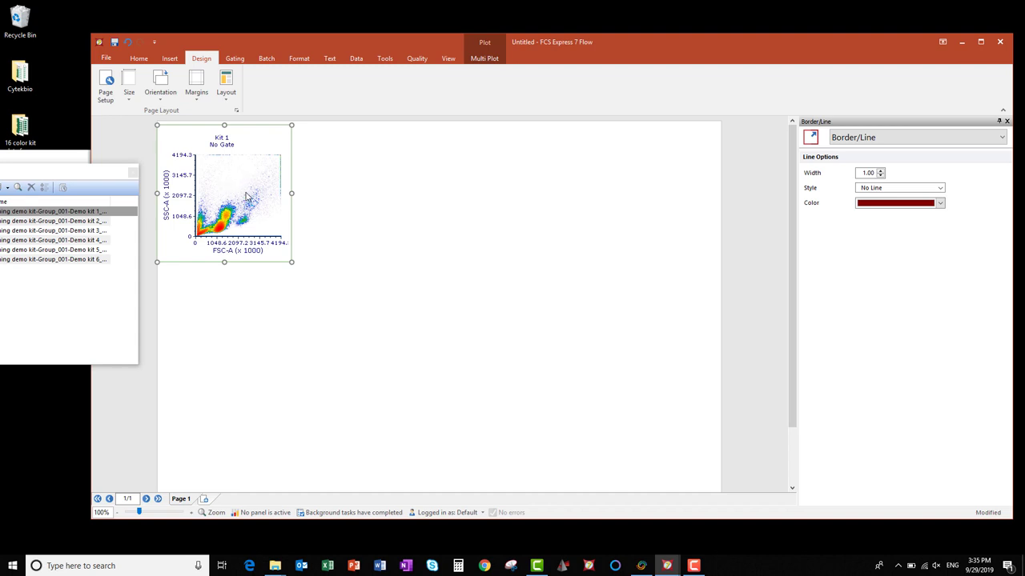
Draw a polygon gate around the main cell population on the FSC-A versus SSC-A plot and name it "cells".
right_click(244, 193)
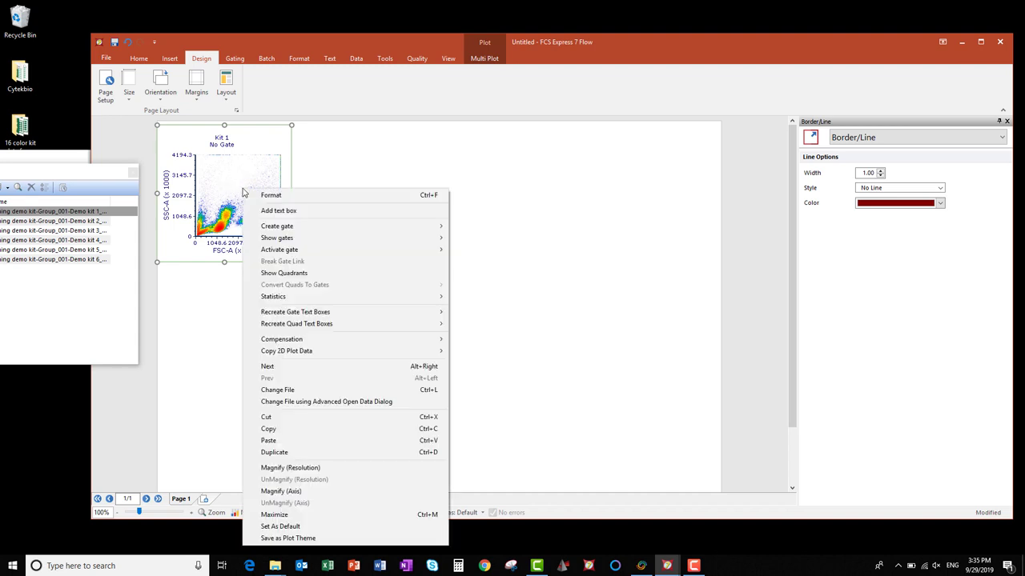
mouse_move(344, 230)
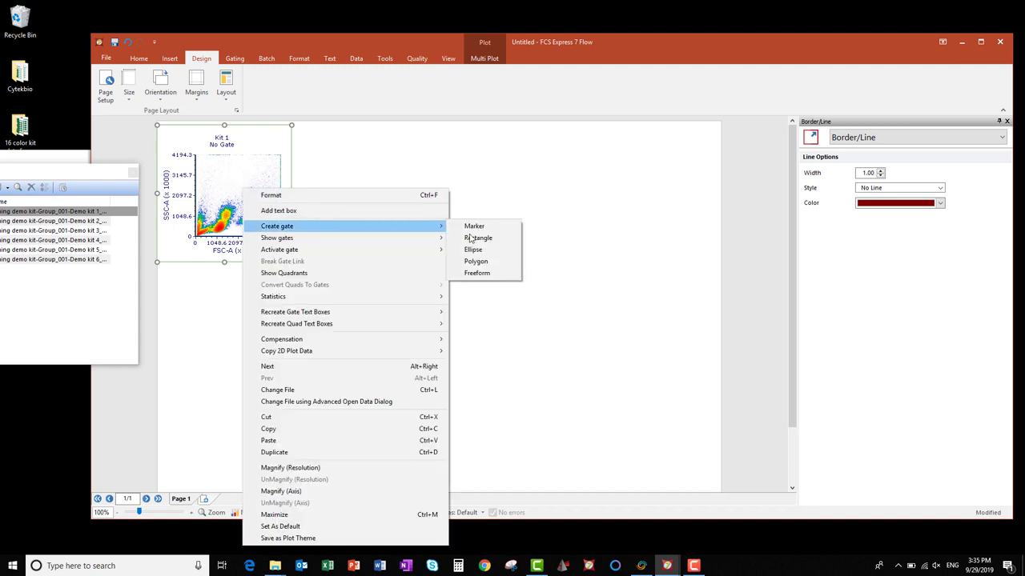
click(475, 261)
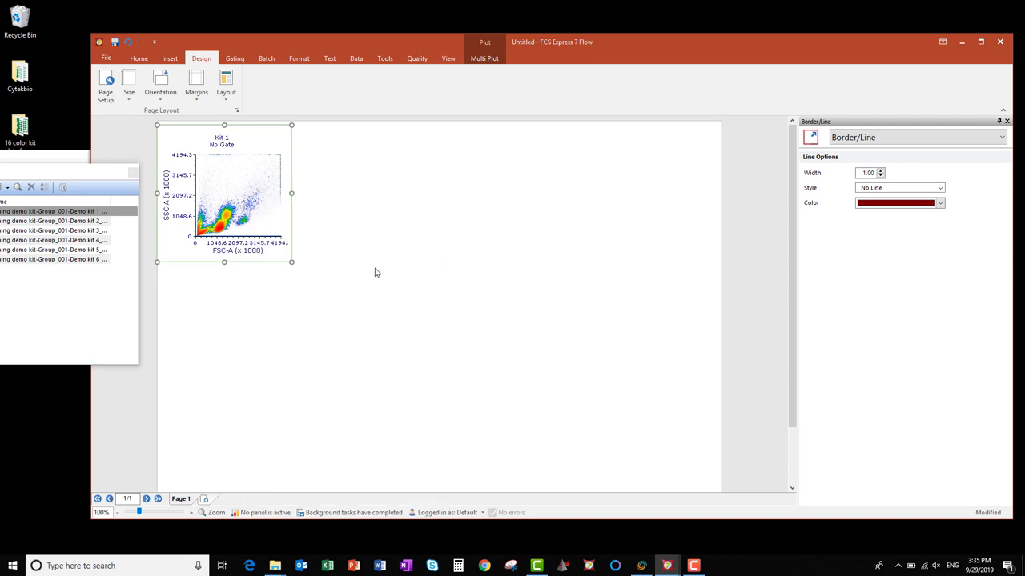
click(234, 217)
click(237, 205)
click(227, 199)
click(217, 204)
click(223, 234)
double_click(227, 232)
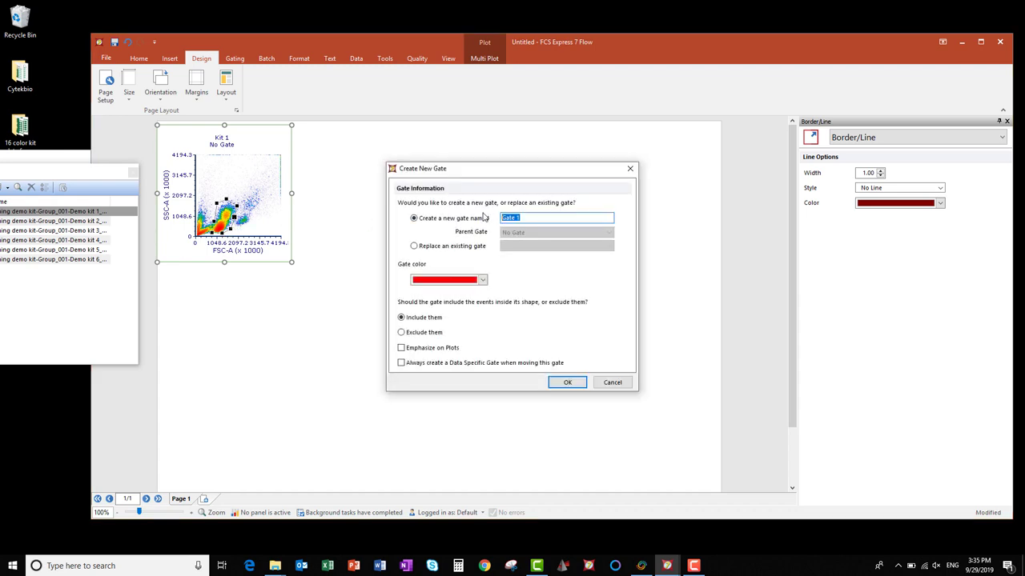
text(cells)
click(567, 383)
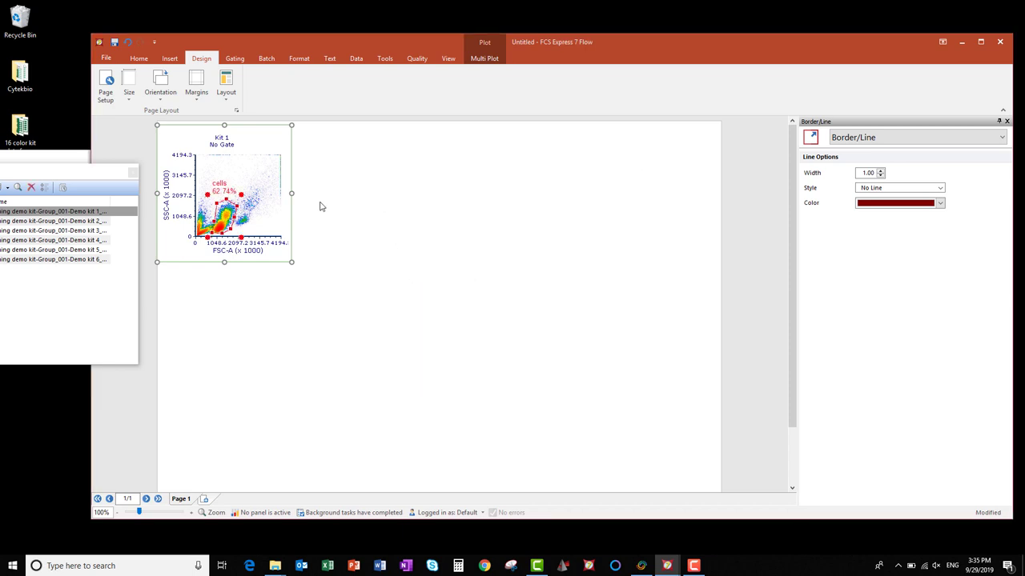
Create a new plot gated on "cells" from the polygon gate and align it directly beside the first plot.
click(232, 223)
drag(328, 213, 334, 213)
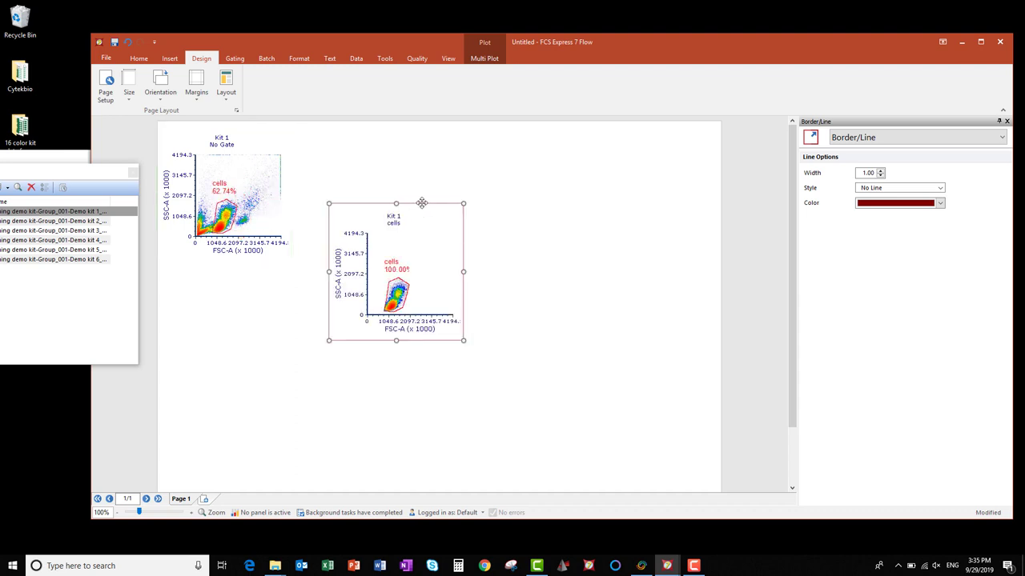
drag(416, 198, 386, 130)
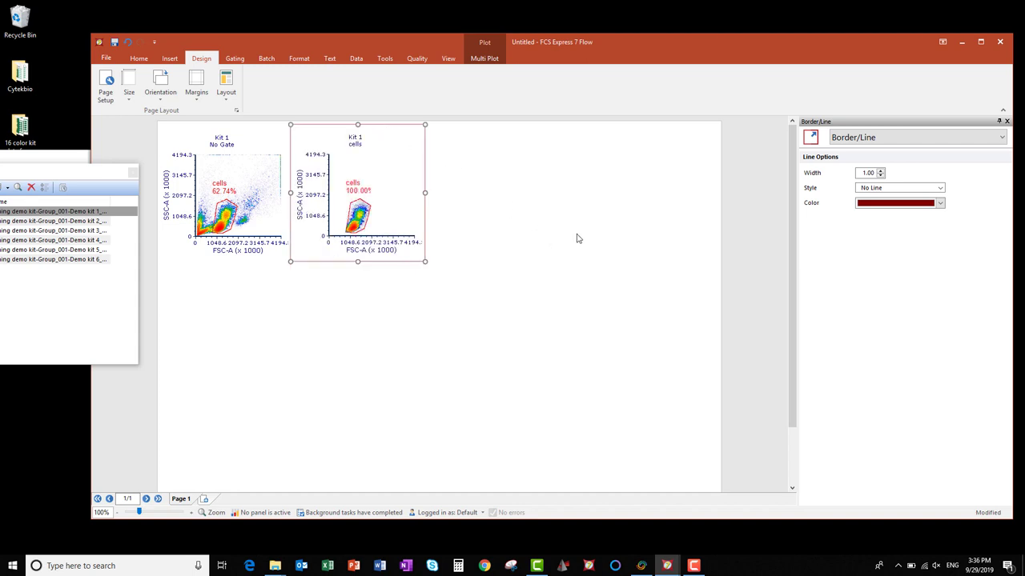
Set the cells-gated plot's X axis to CD3 Alexa Fluor 532-A and its Y axis to CD19 BV510-A.
click(383, 251)
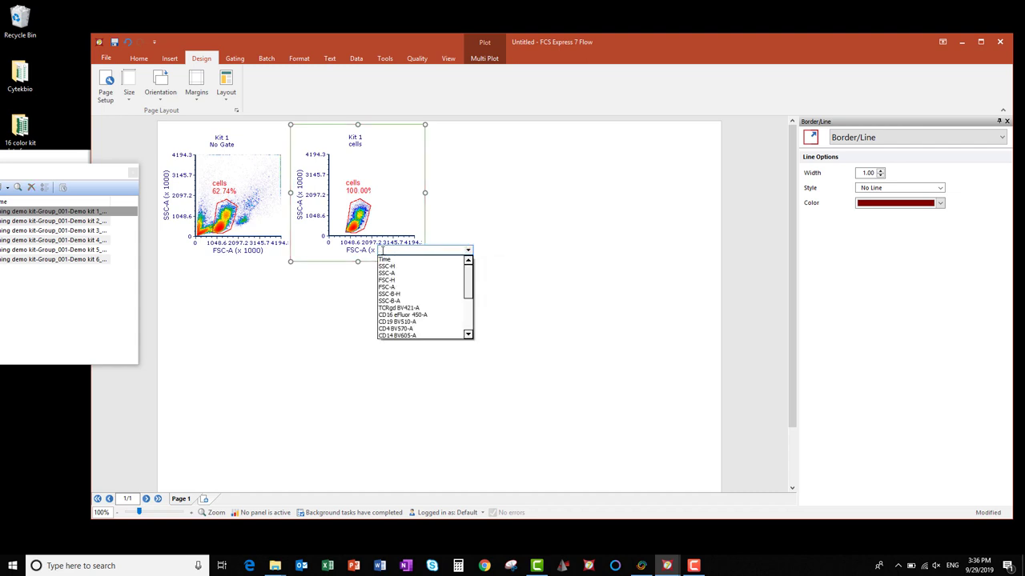
text(cd3)
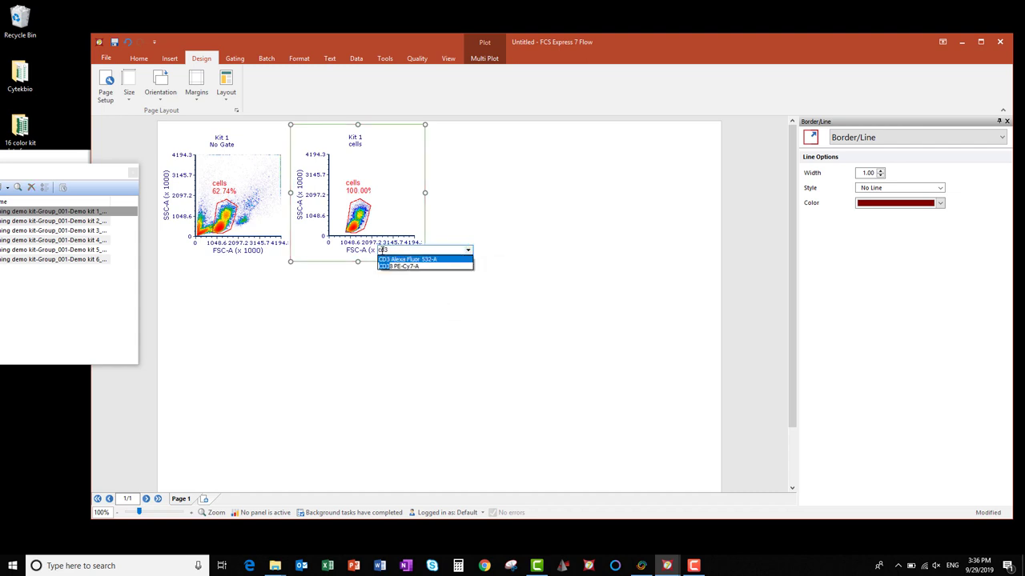
click(406, 260)
click(302, 198)
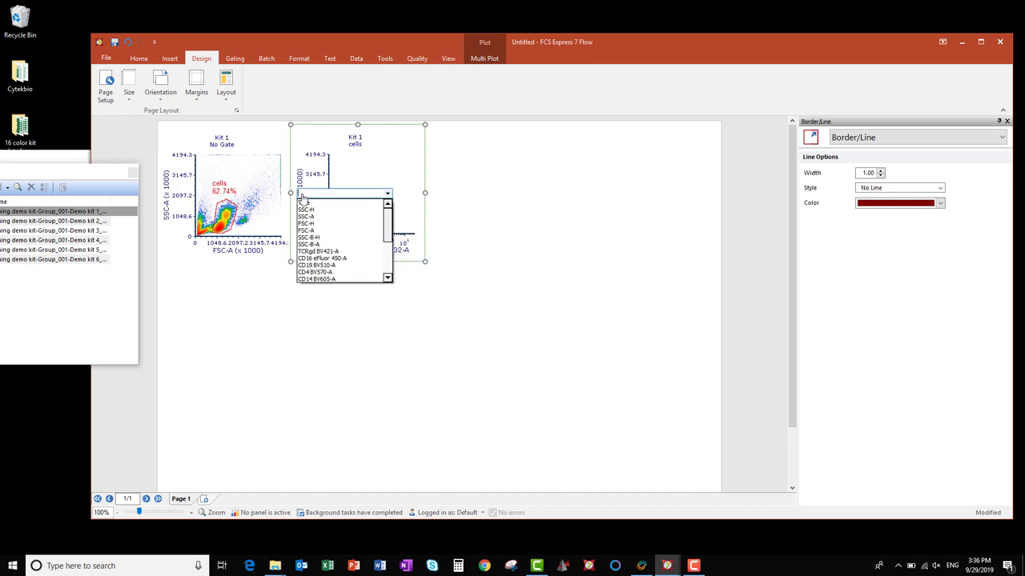
text(cd19)
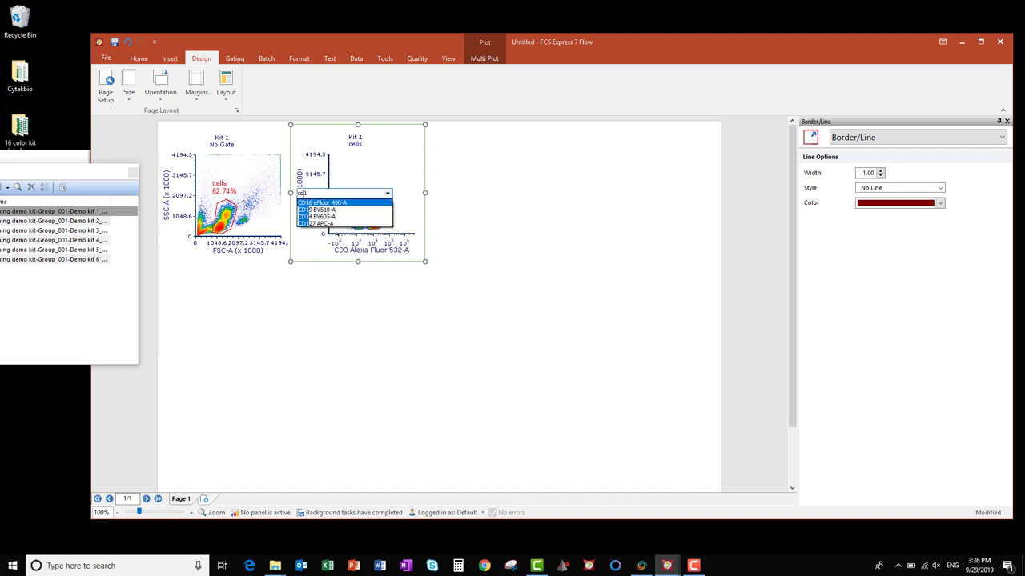
click(359, 203)
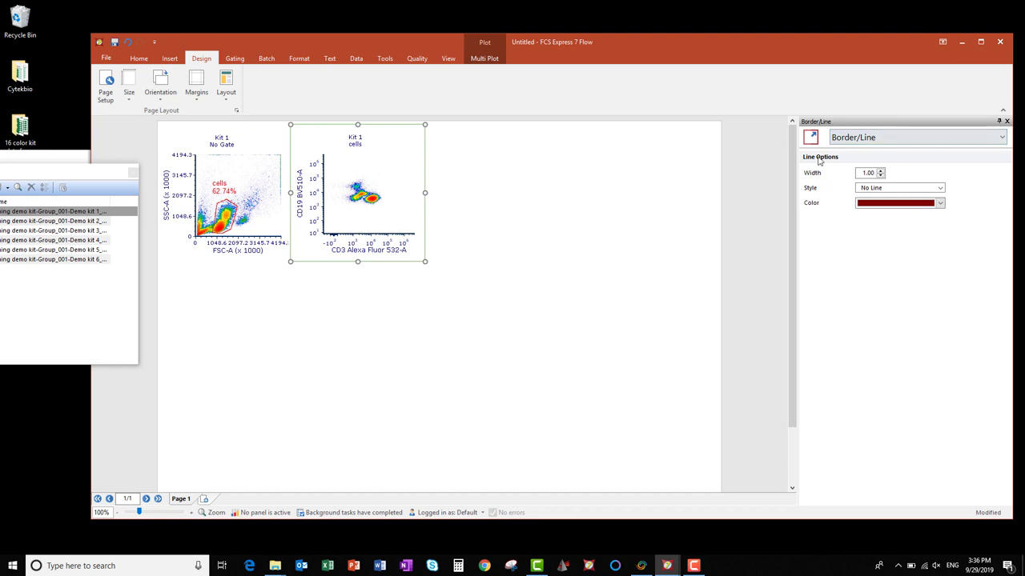
Turn off automatic Y axis scaling on the CD3 versus CD19 plot and use a fixed below-zero parameter of 5000.
click(897, 137)
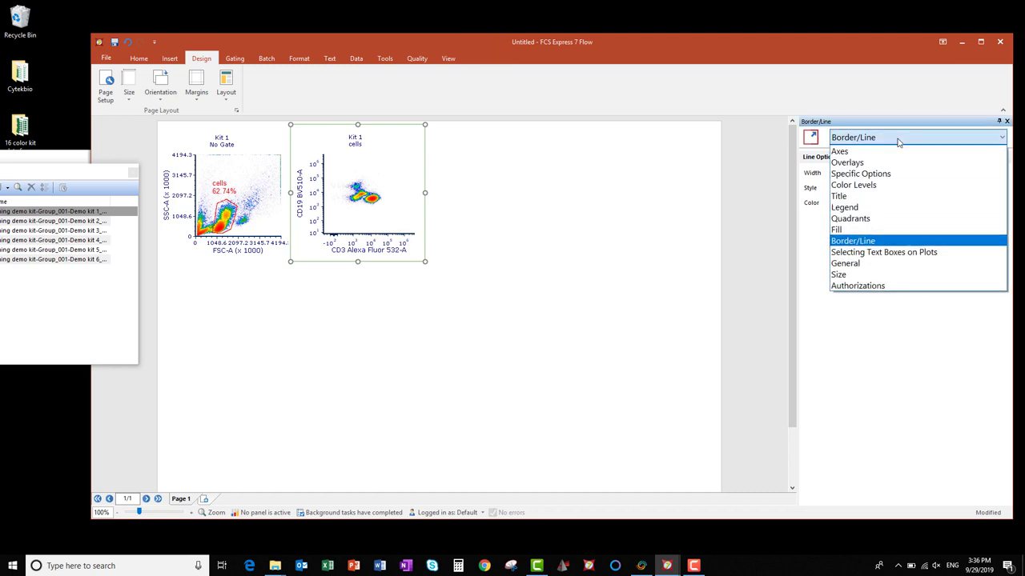
click(895, 155)
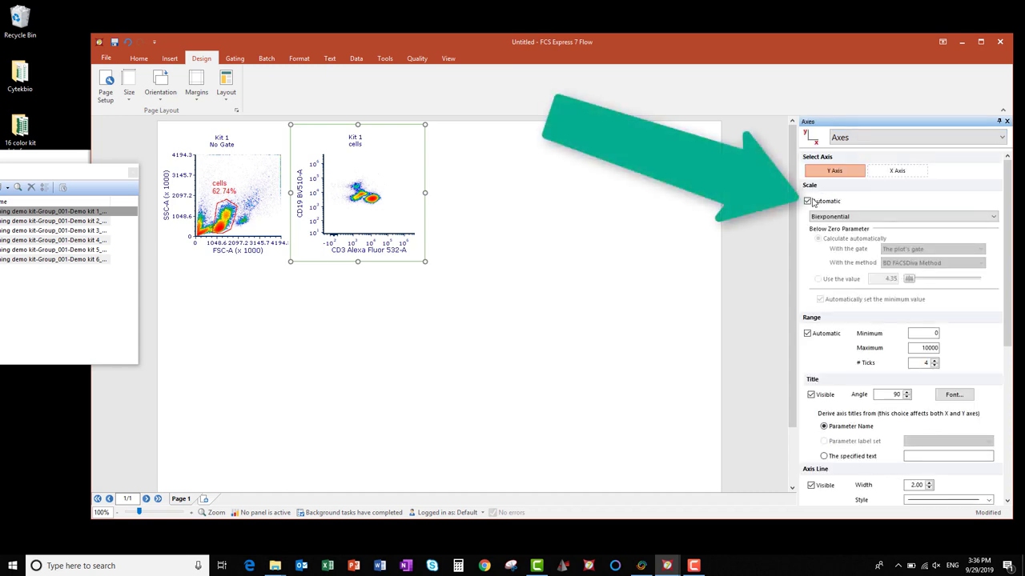
click(807, 201)
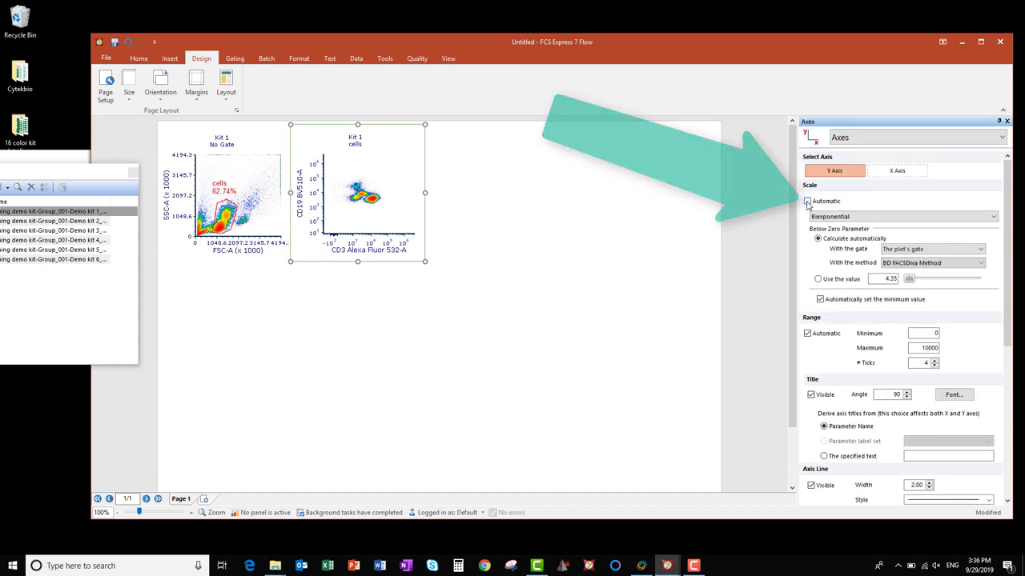
click(818, 280)
drag(880, 282, 927, 280)
text(5000)
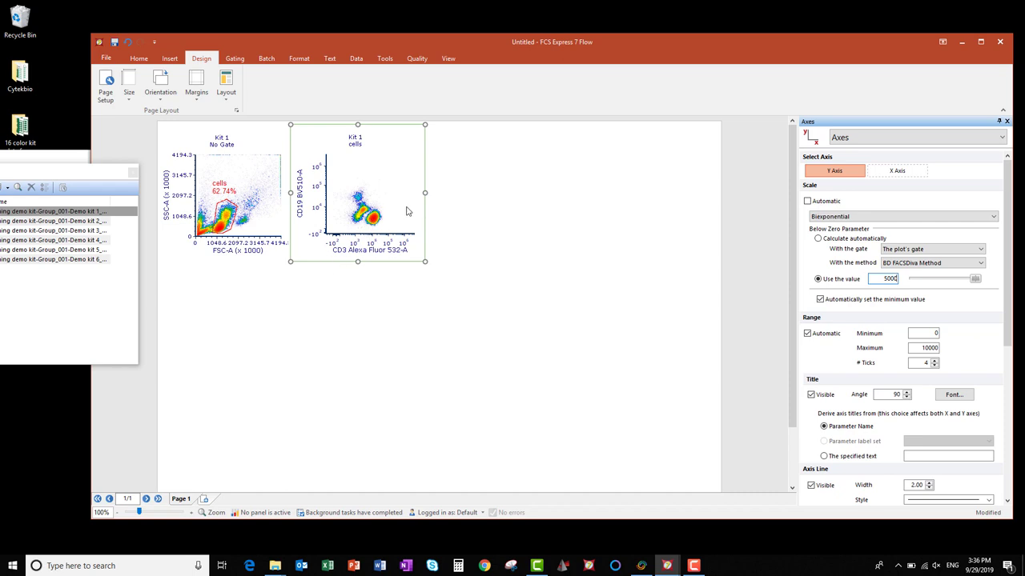
Turn off automatic X axis scaling on the CD3 versus CD19 plot and use a fixed below-zero parameter of 5000.
click(898, 171)
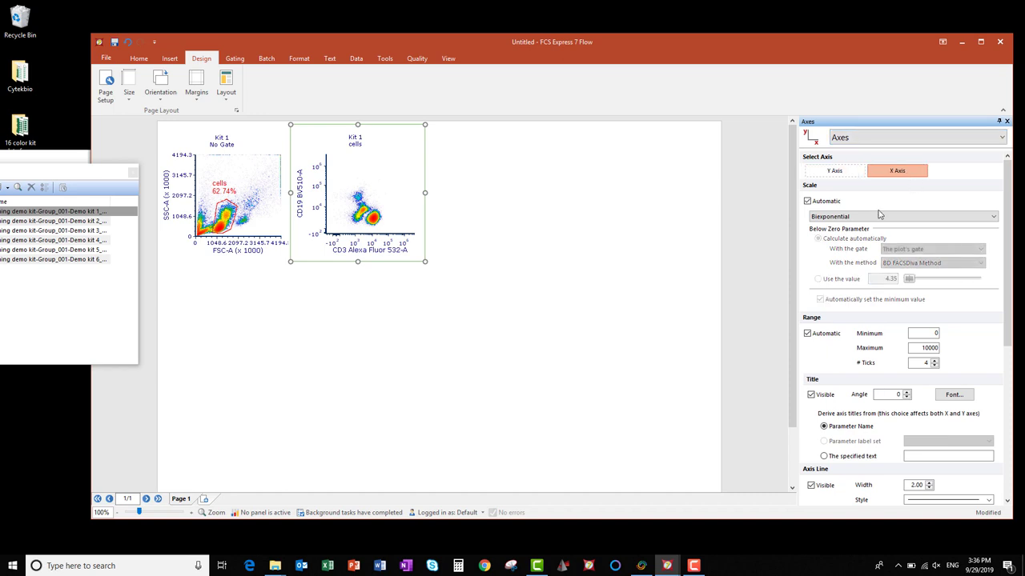
click(807, 202)
click(818, 279)
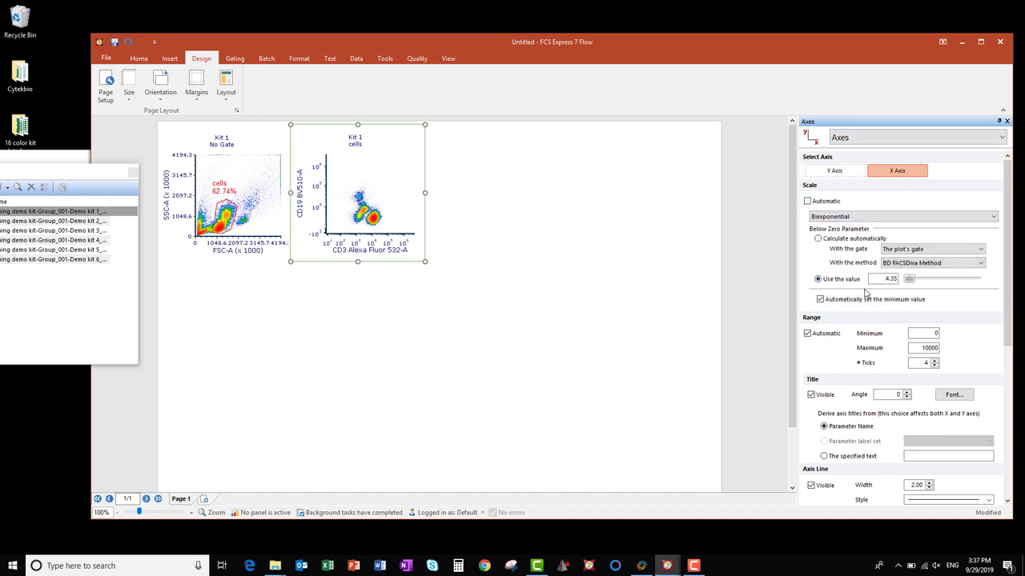
double_click(887, 279)
text(5000)
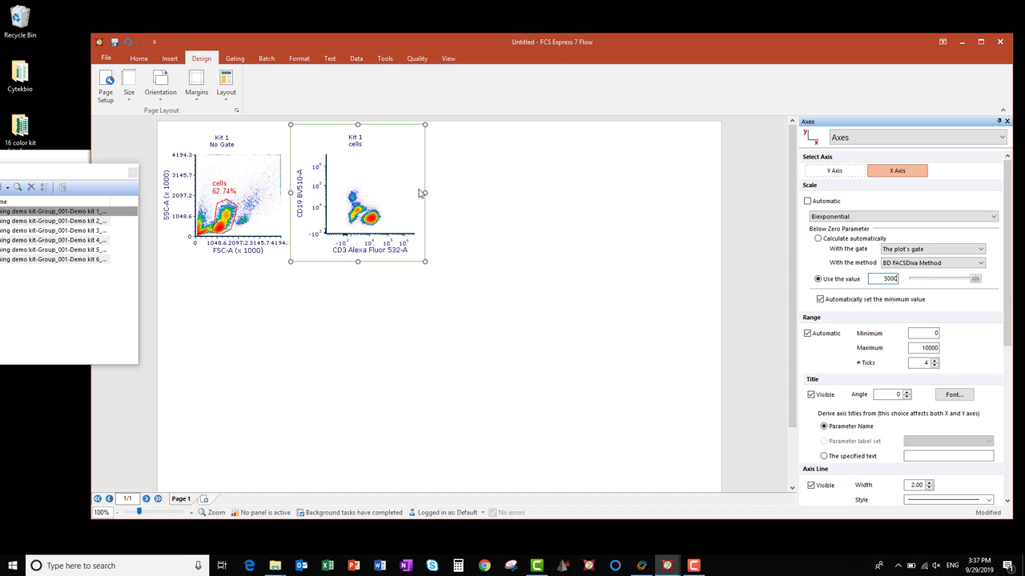
Undo the X and Y axis scaling changes on the CD3 versus CD19 plot and redo them to compare the displays.
click(127, 43)
click(127, 42)
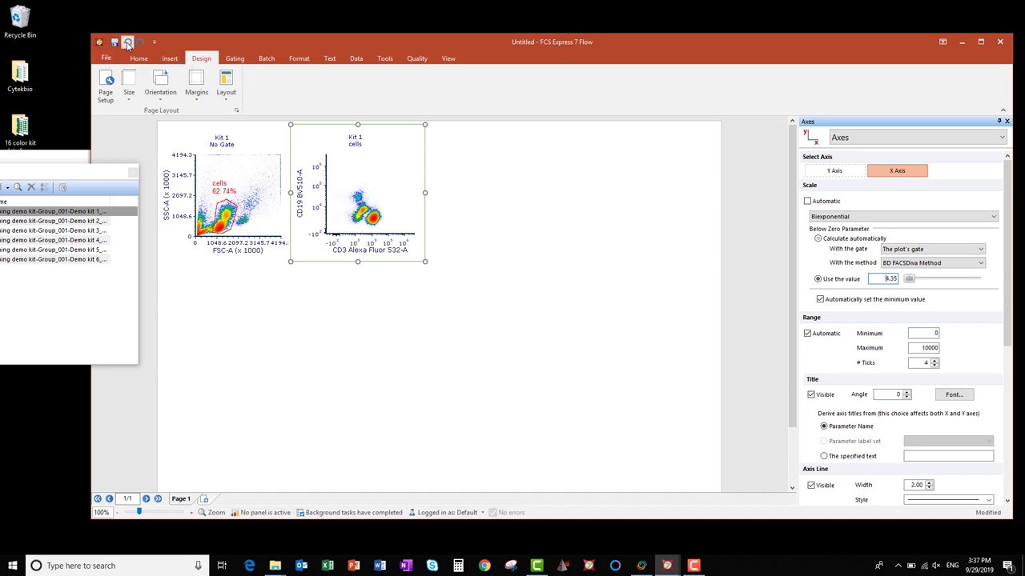
click(127, 42)
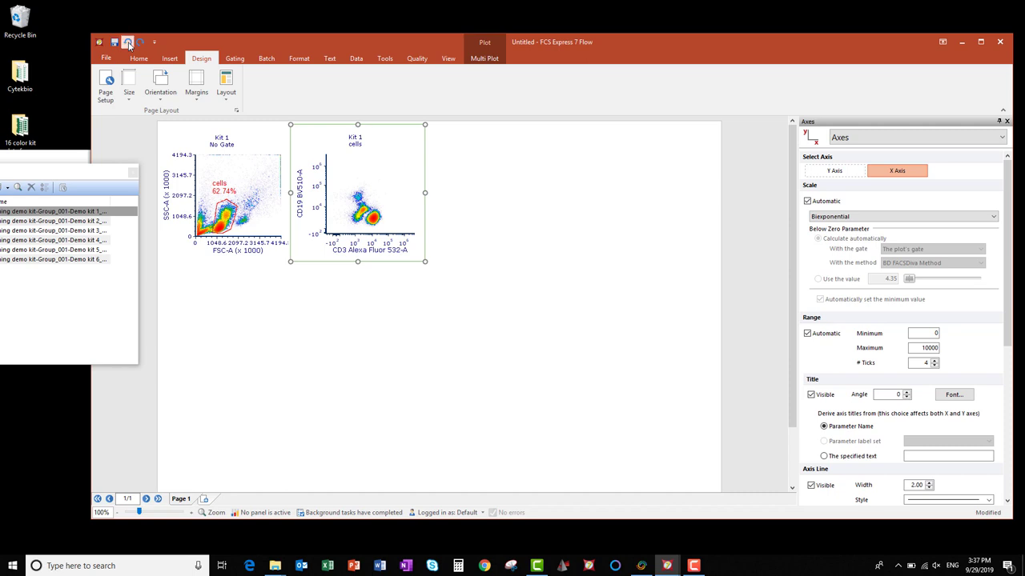
click(128, 42)
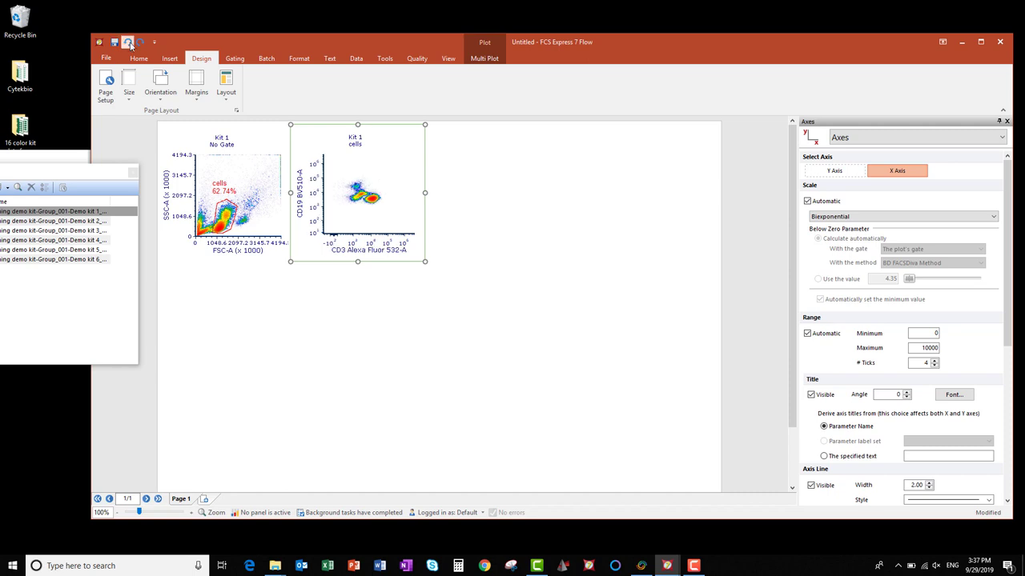
click(129, 42)
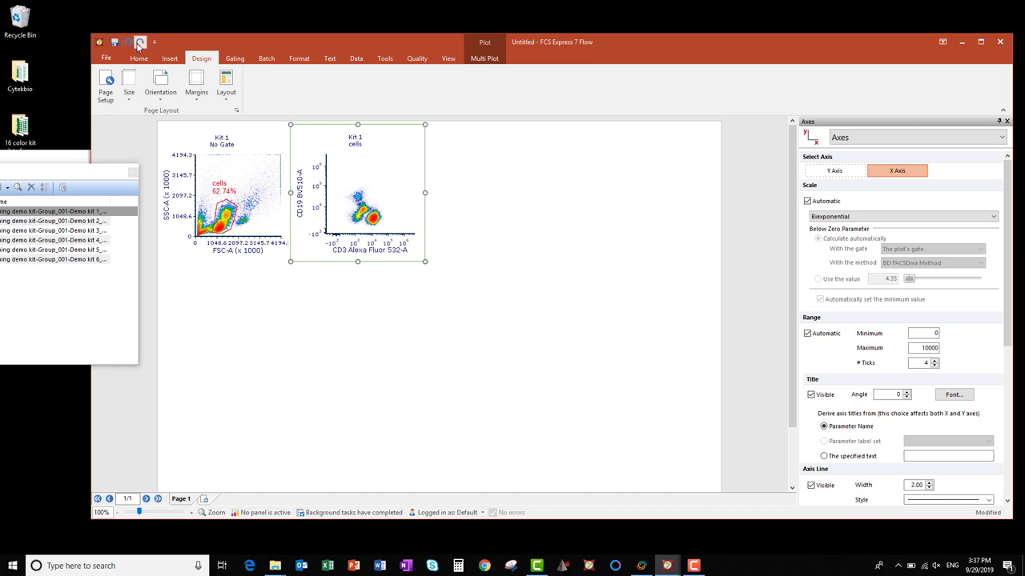
click(140, 44)
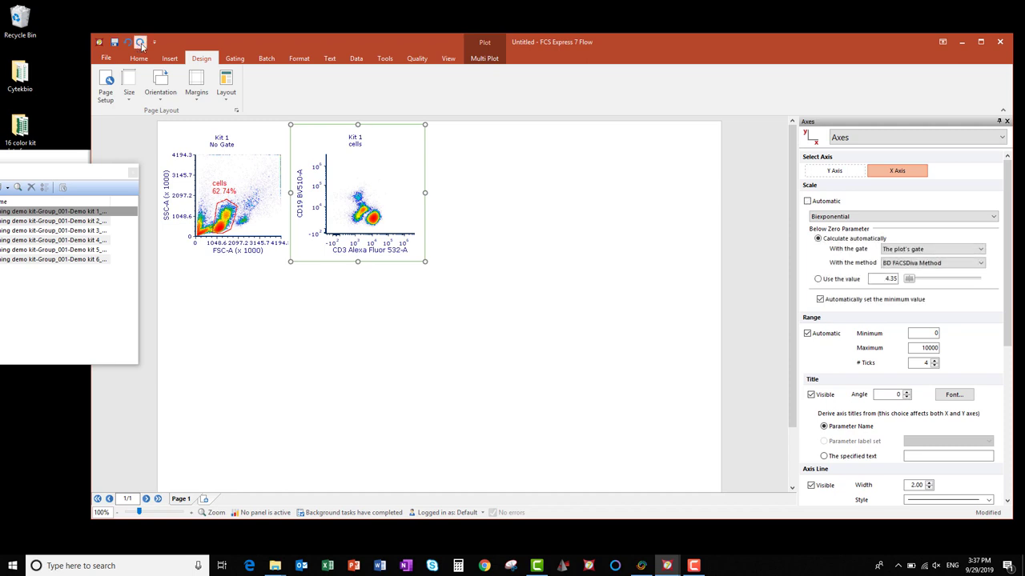
click(140, 45)
click(140, 45)
Magnify the axes of the CD3 versus CD19 plot around its cell populations.
right_click(390, 182)
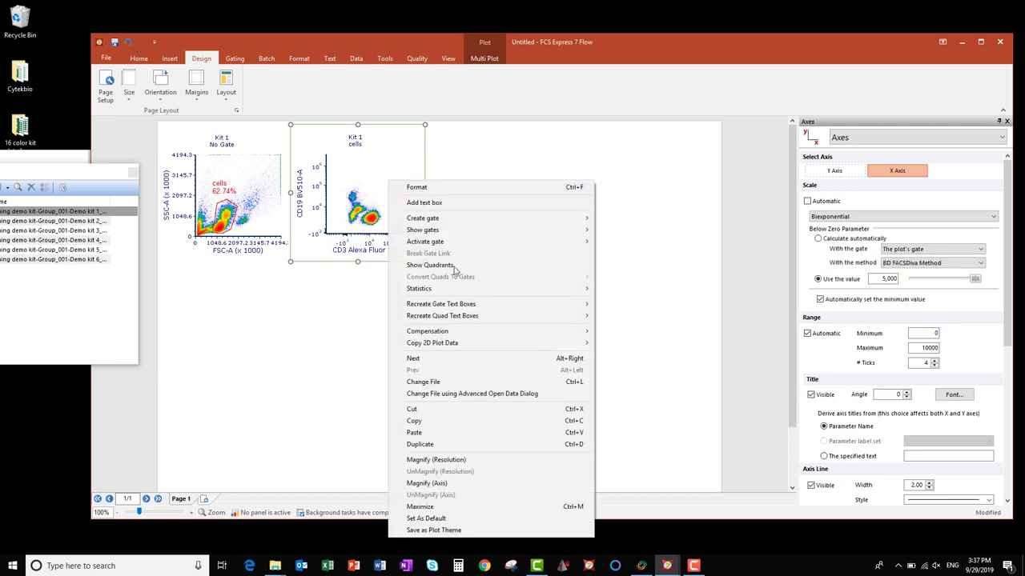
click(457, 483)
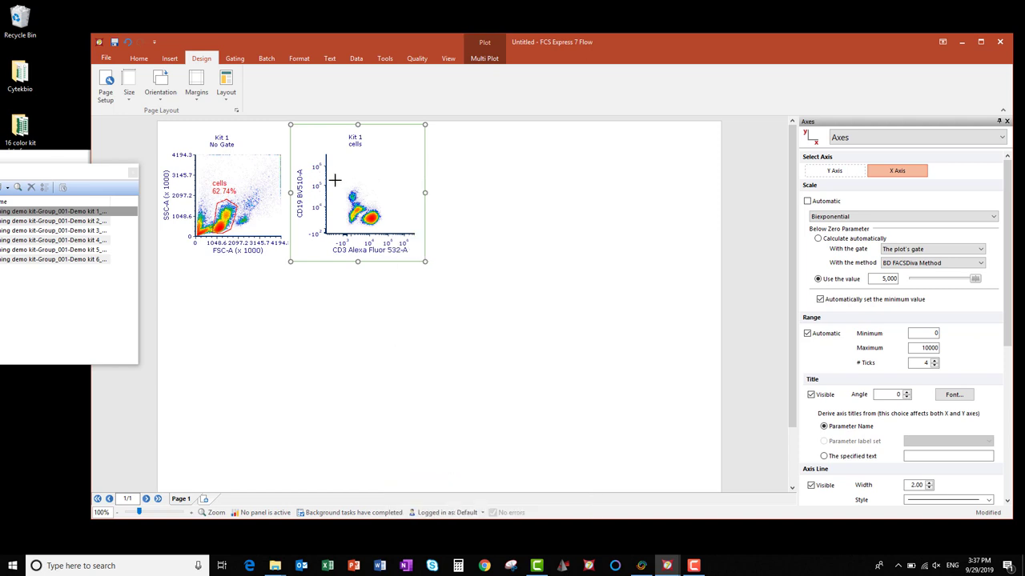
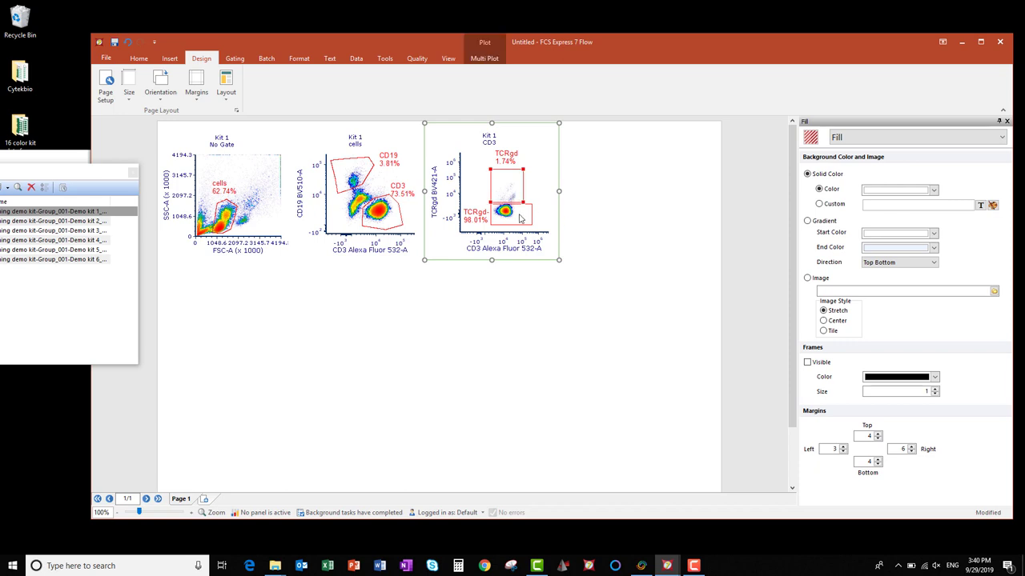
Place a TCRgd- gated plot beside the CD3-gated plot, with CD4 BV570-A on the X axis and CD8 APC-Fire 750-A on the Y axis.
drag(606, 218, 578, 126)
click(638, 254)
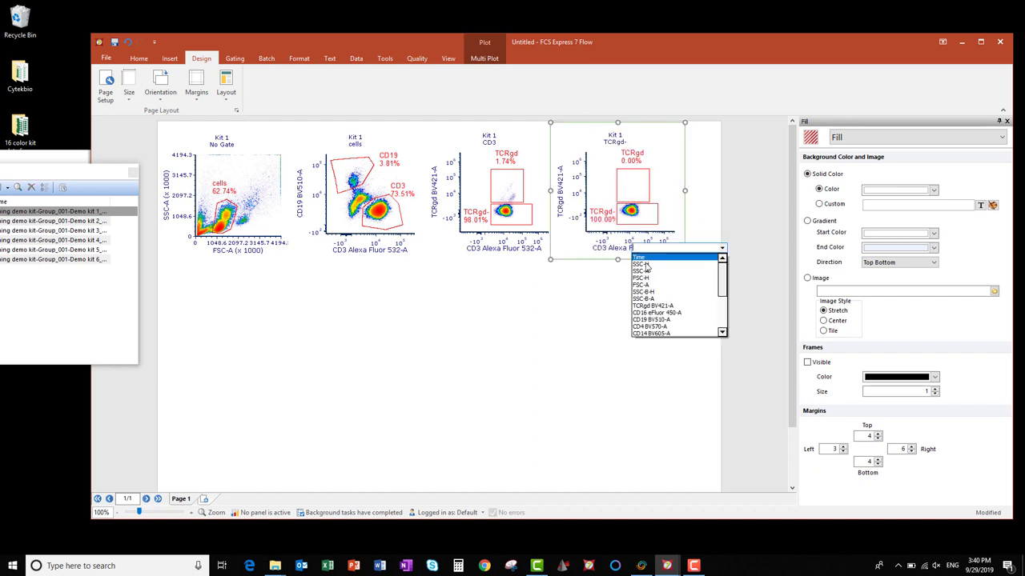
scroll(658, 293, up, 3)
scroll(661, 298, down, 2)
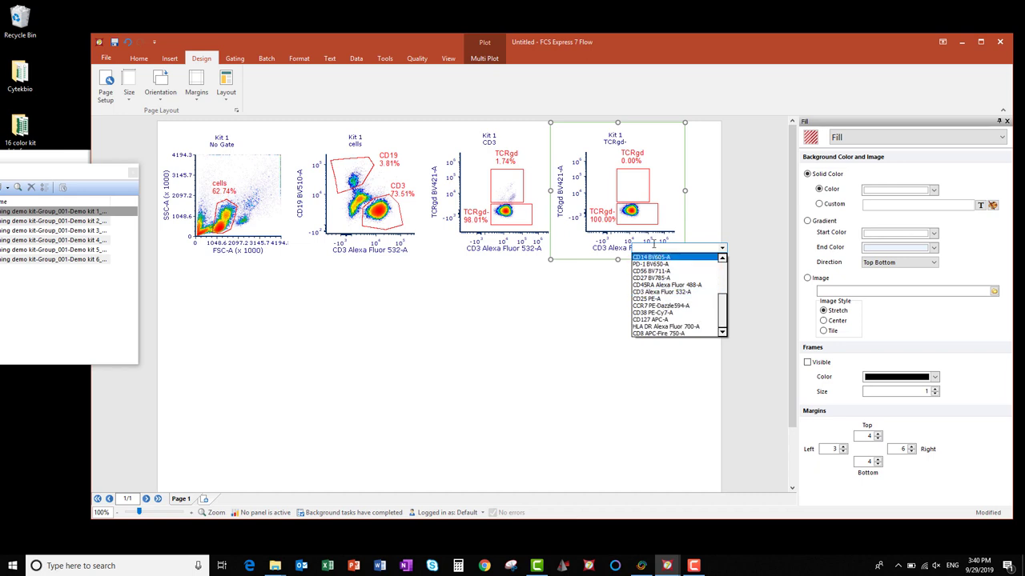
text(4)
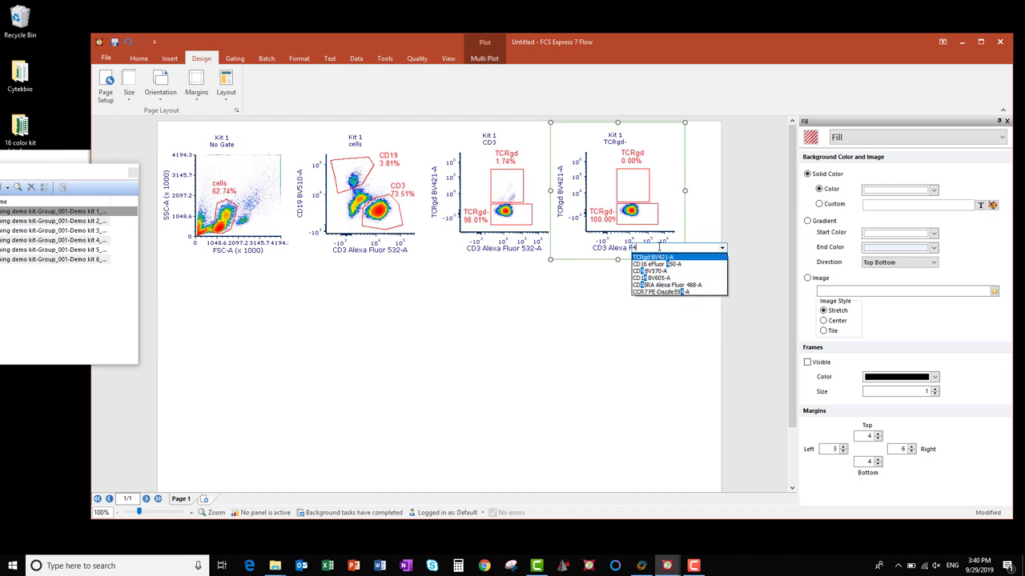
click(665, 271)
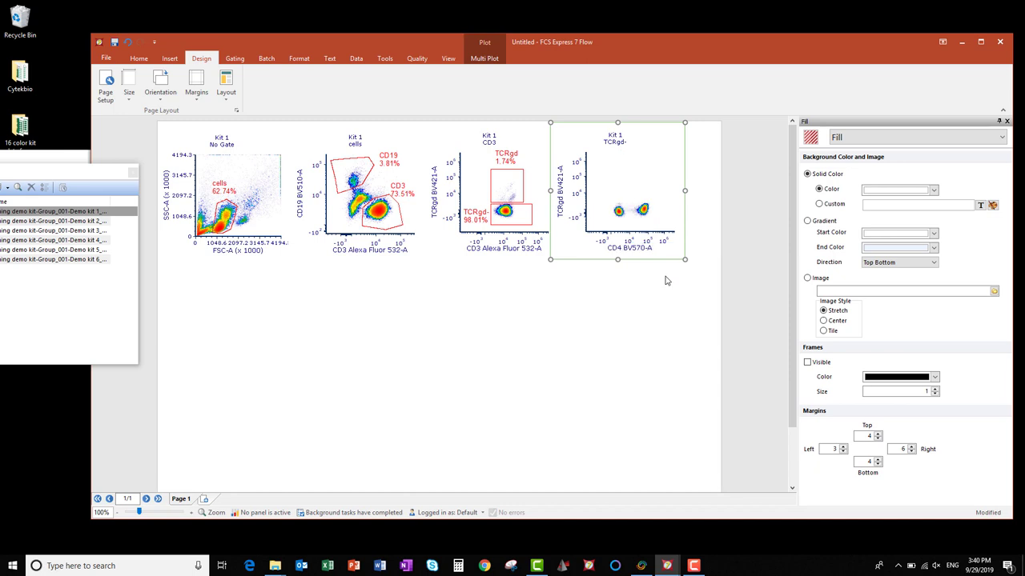
click(561, 201)
text(8)
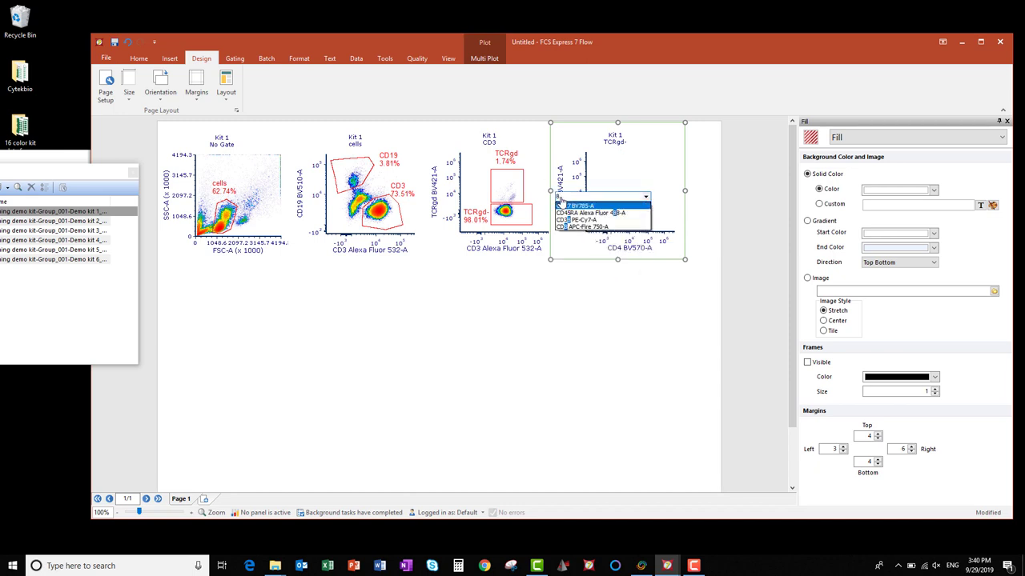
click(589, 227)
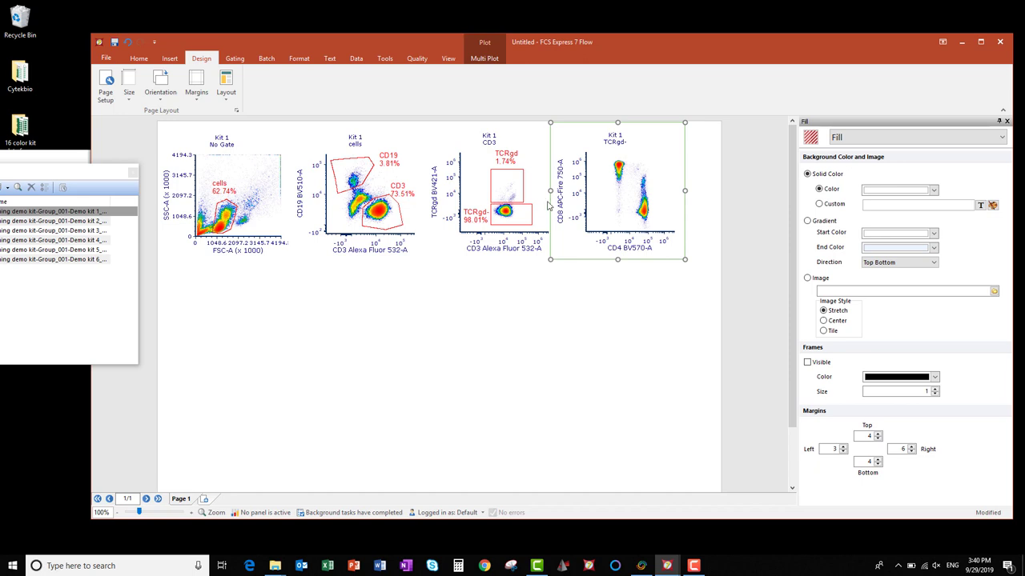
Set the fixed below-zero parameter of the CD4 versus CD8 plot's Y axis to 10000.
click(866, 138)
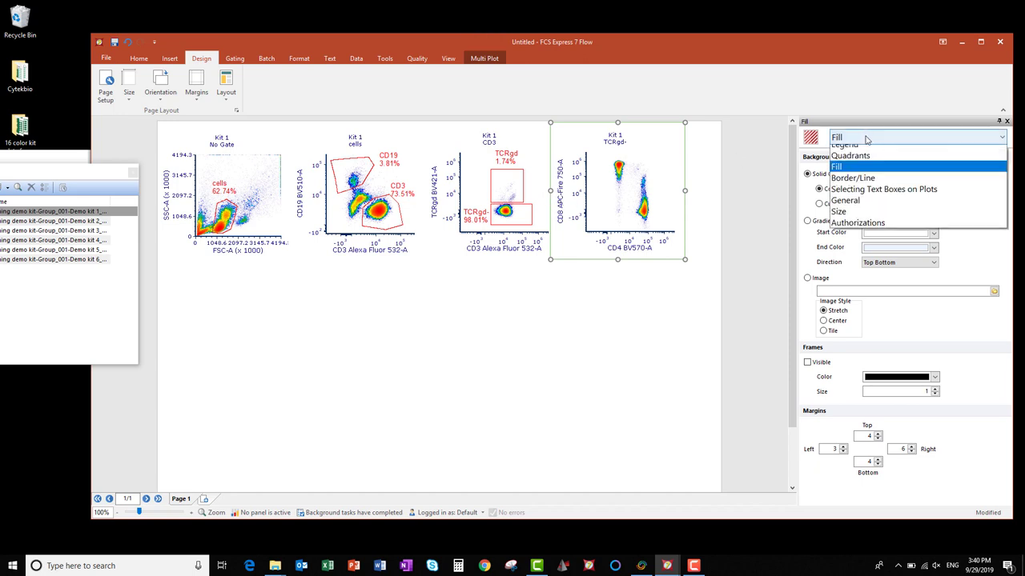
click(880, 152)
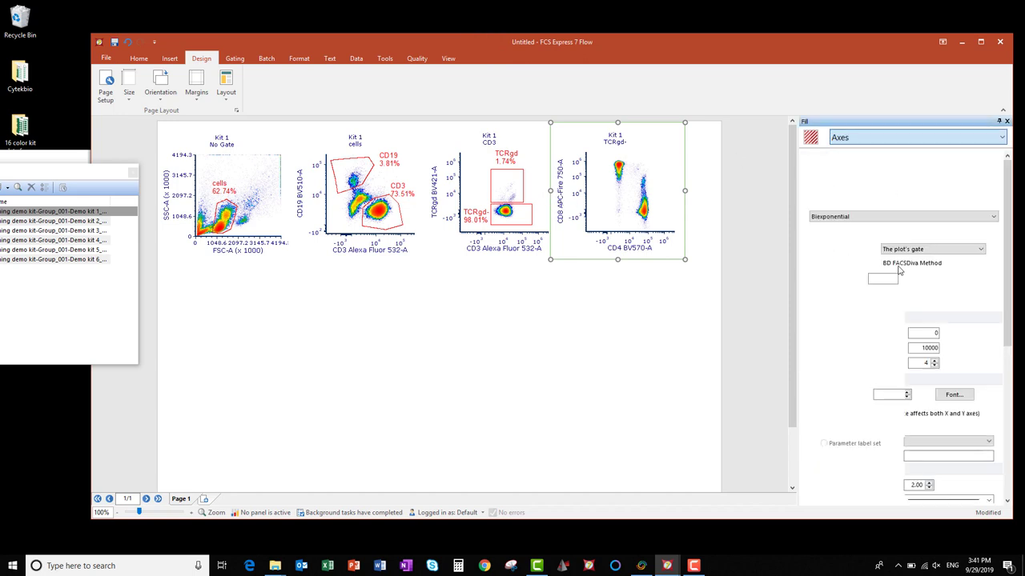
double_click(885, 278)
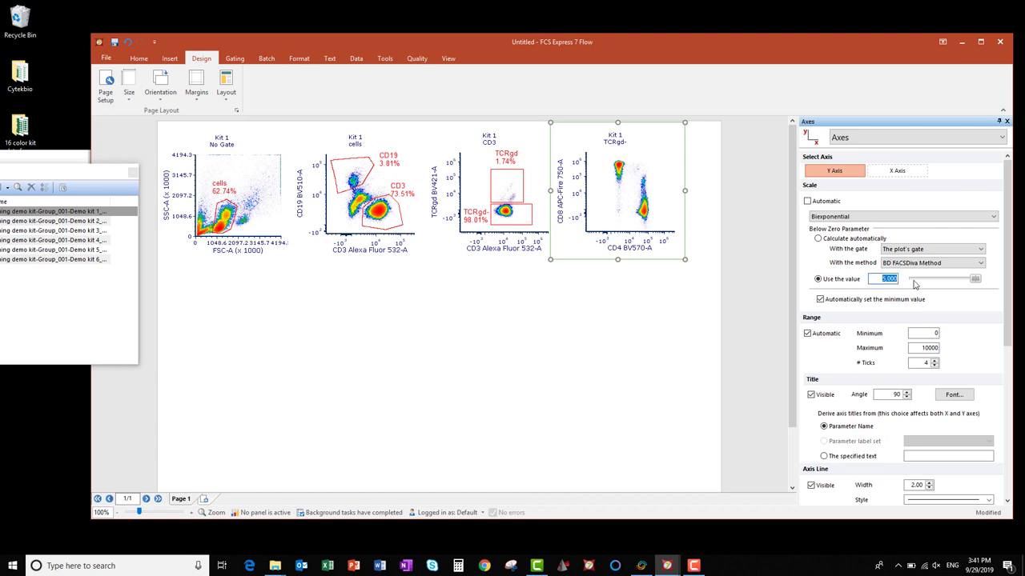
text(1000)
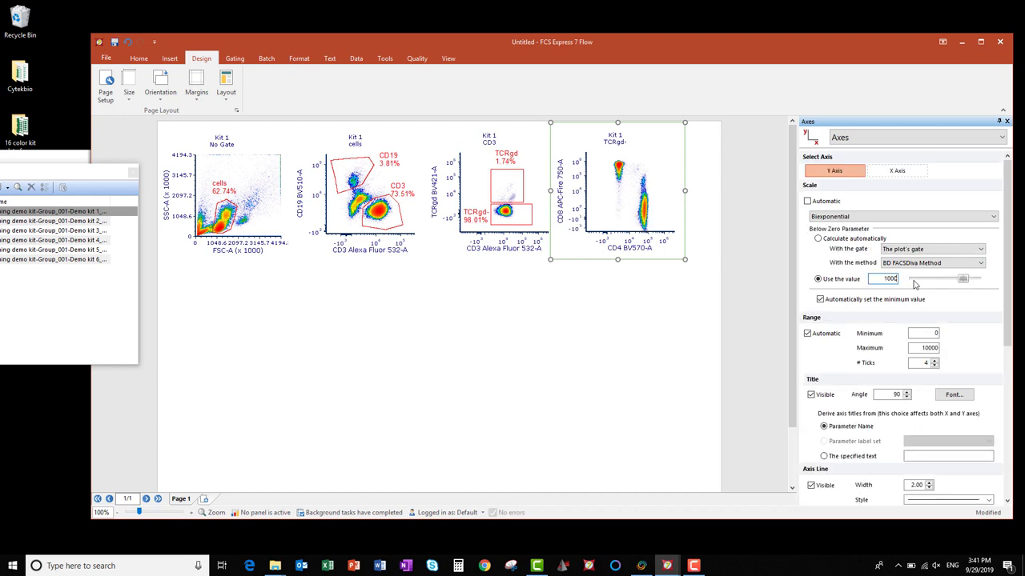
drag(883, 278, 918, 277)
text(10000)
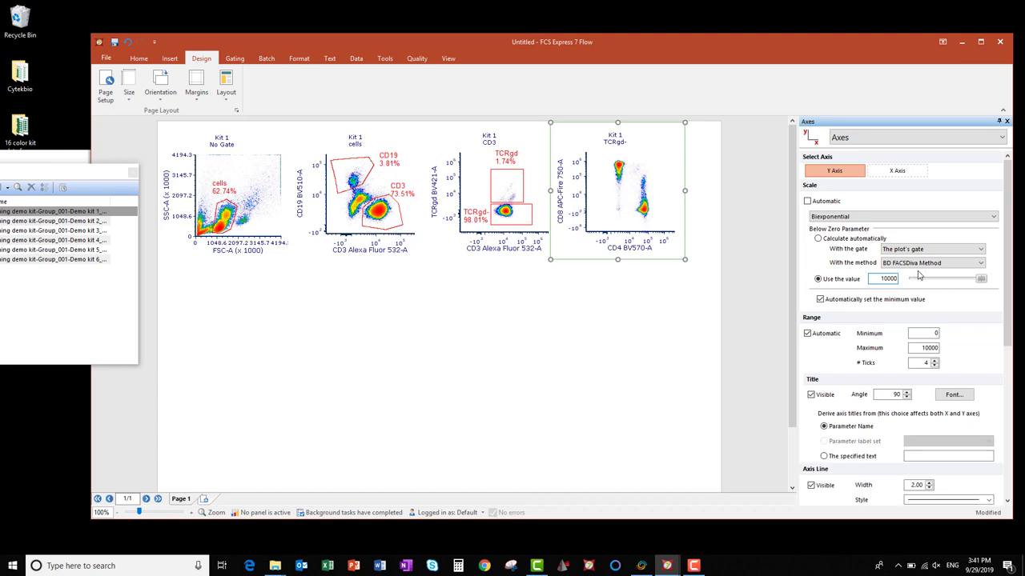
Set the fixed below-zero parameter of the CD4 versus CD8 plot's X axis to 10000.
click(891, 171)
text(10)
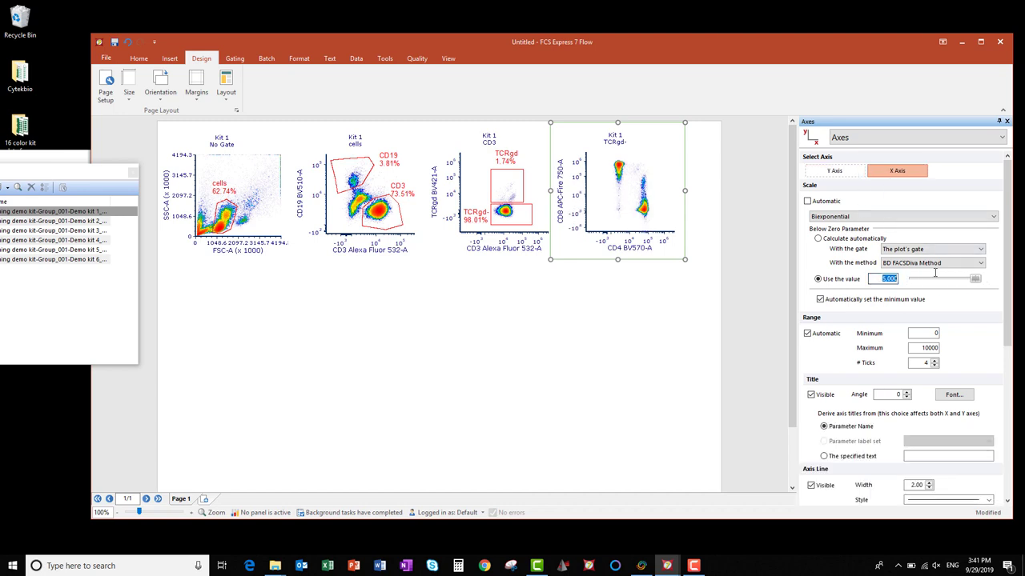
text(000)
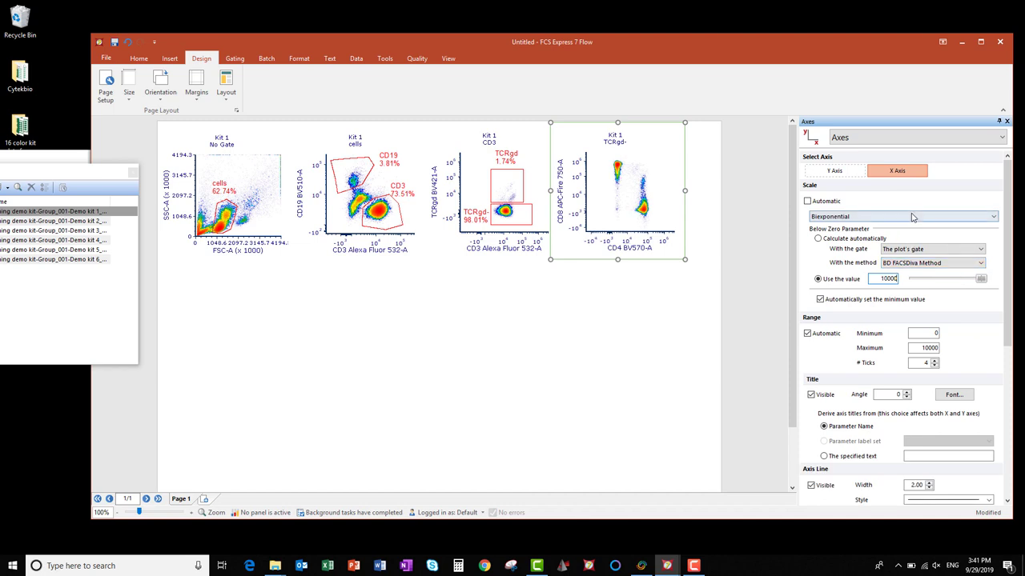
Draw a red rectangle gate named "CD4" around the CD4-high, CD8-low population and move its label to the left of the gate.
right_click(652, 206)
mouse_move(720, 235)
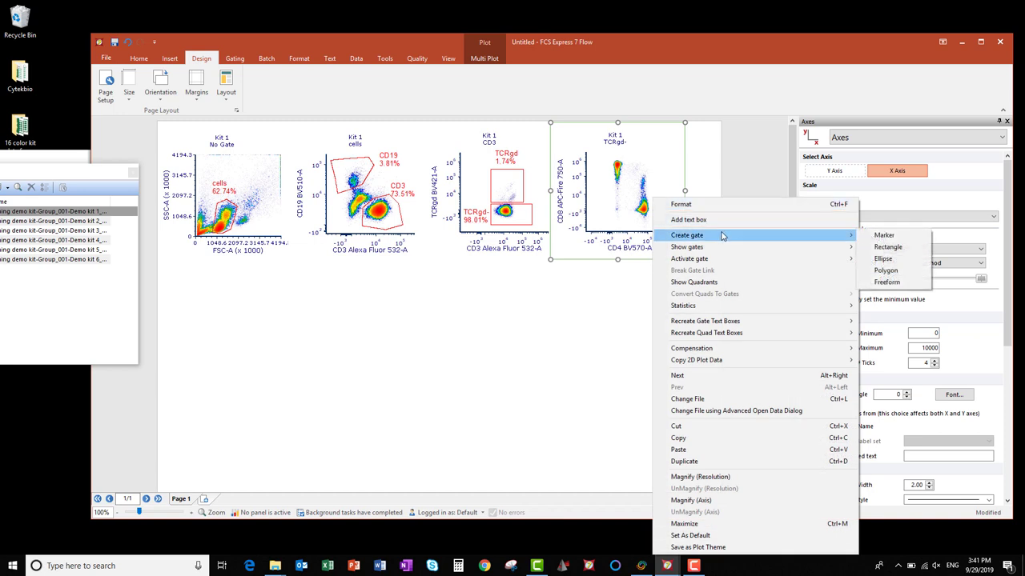
click(887, 247)
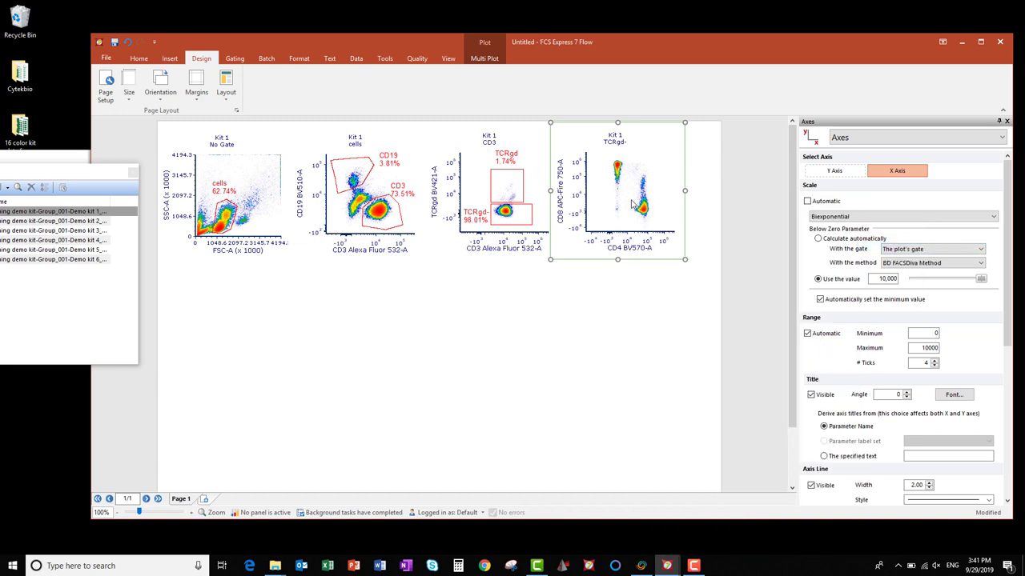
drag(631, 197, 663, 233)
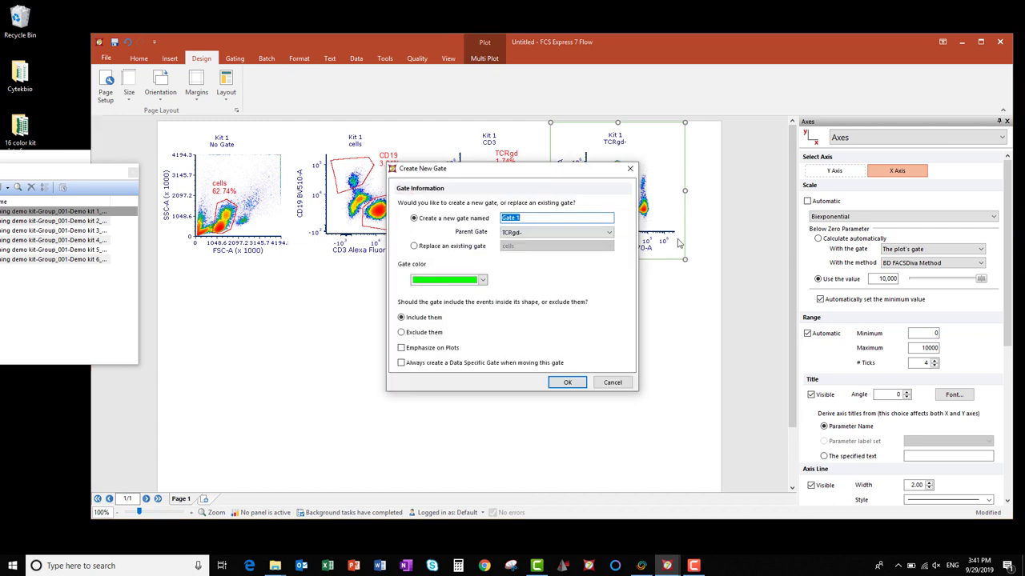
text(CD4)
click(480, 279)
click(419, 307)
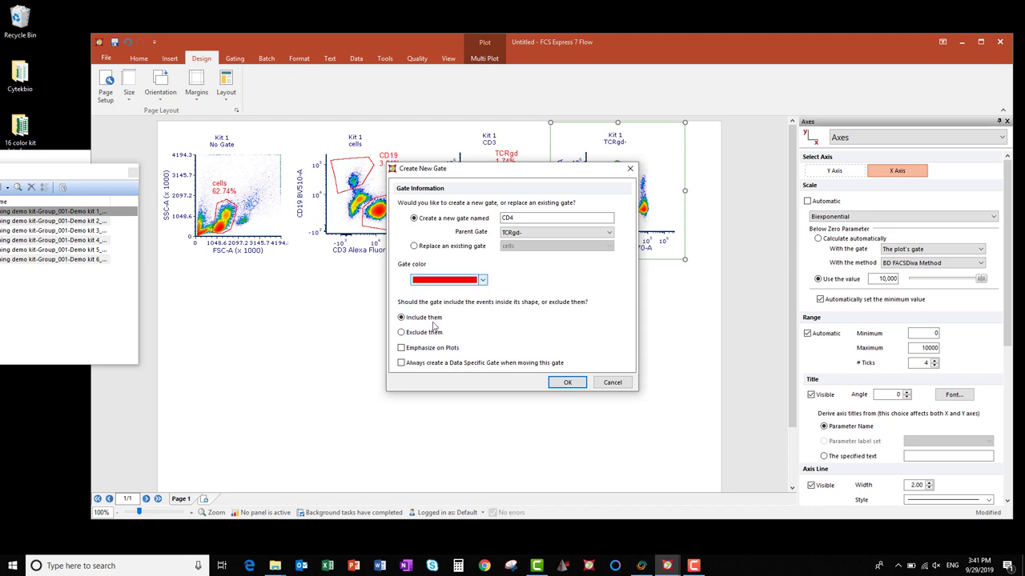
click(567, 382)
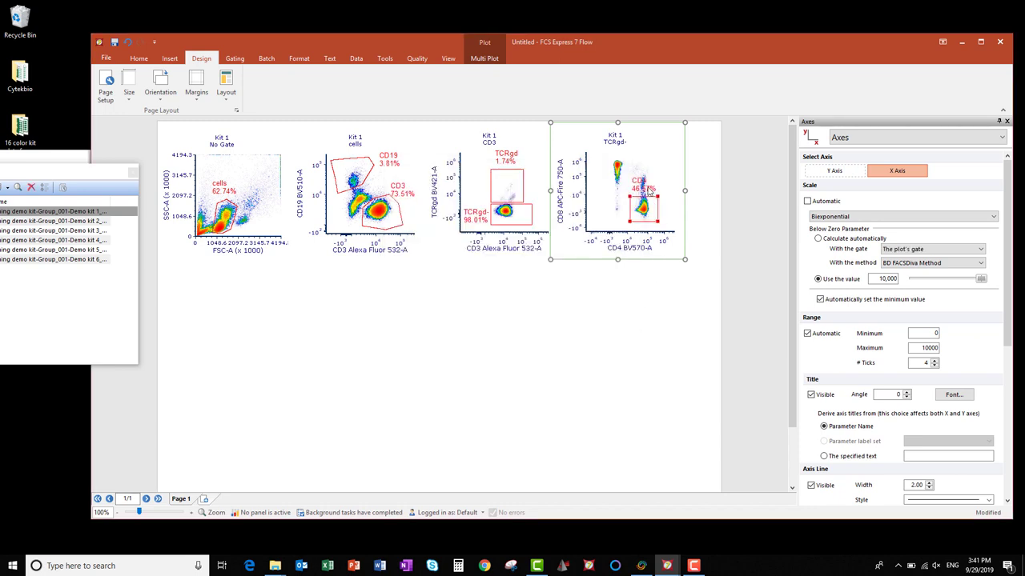
drag(653, 184, 624, 206)
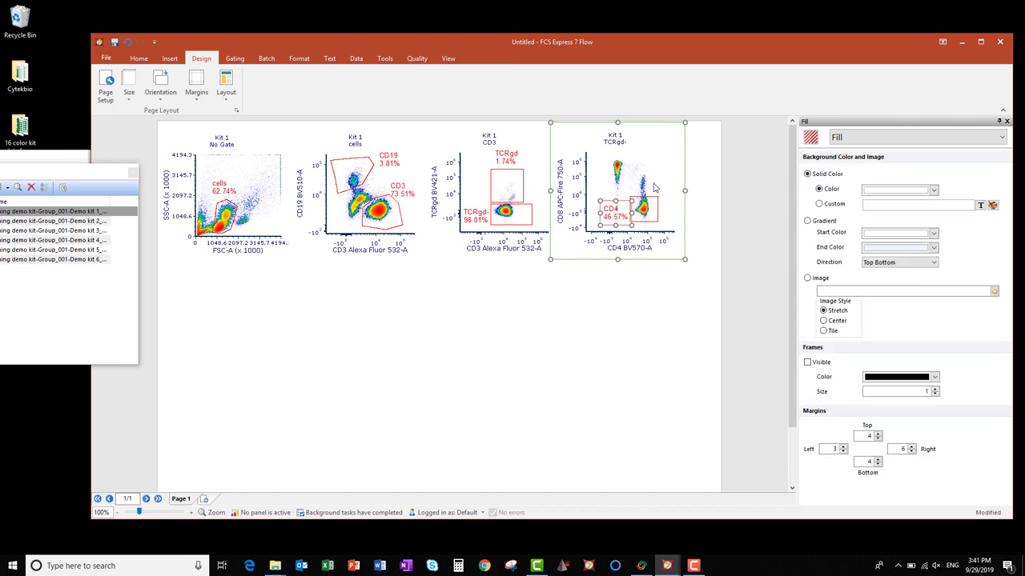
Draw a red rectangle gate named "CD8" around the CD8-high, CD4-low population and move its label to the right of the gate.
click(648, 185)
right_click(648, 184)
mouse_move(769, 224)
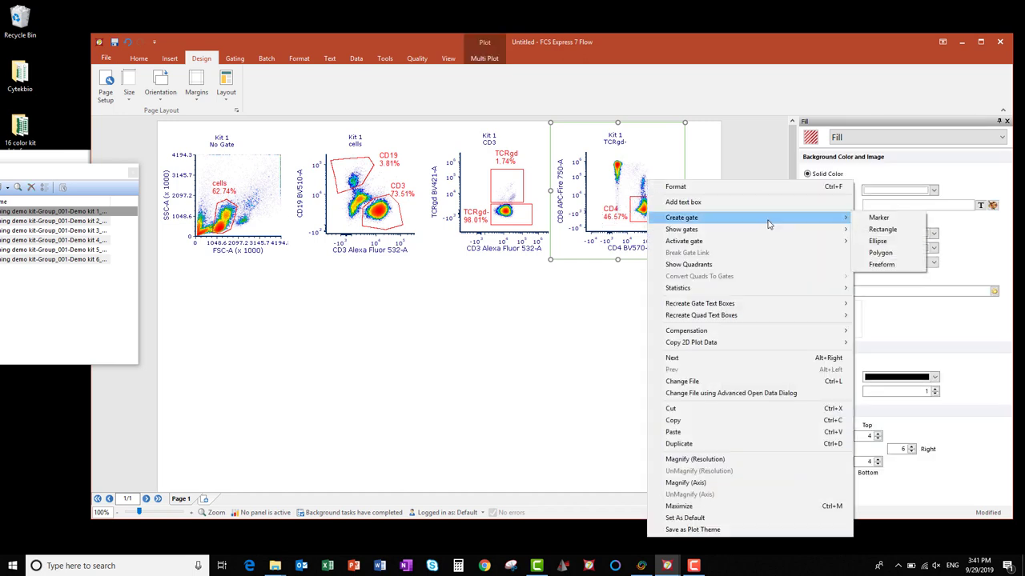
click(892, 239)
drag(604, 156, 630, 192)
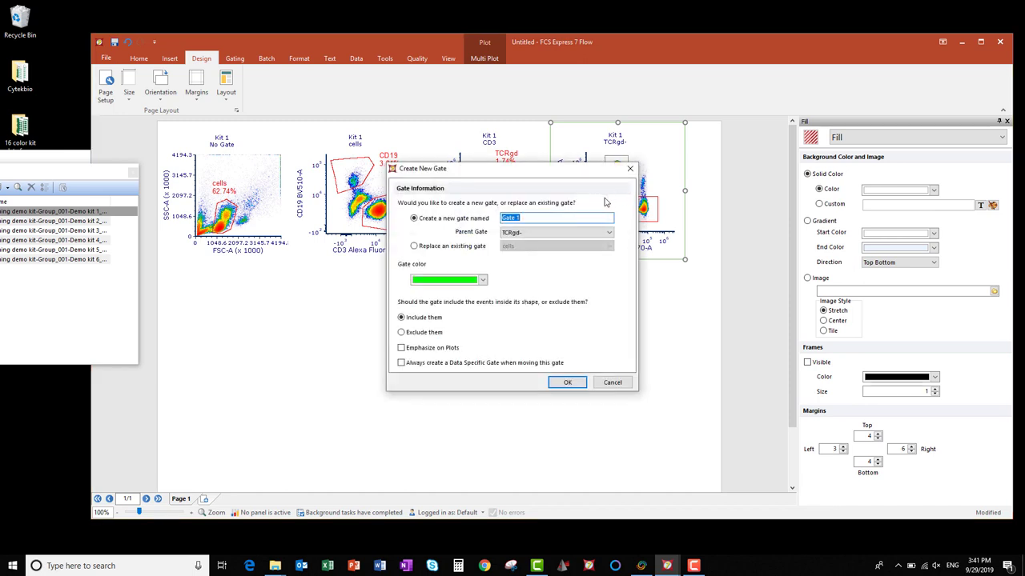
text(CD)
click(483, 279)
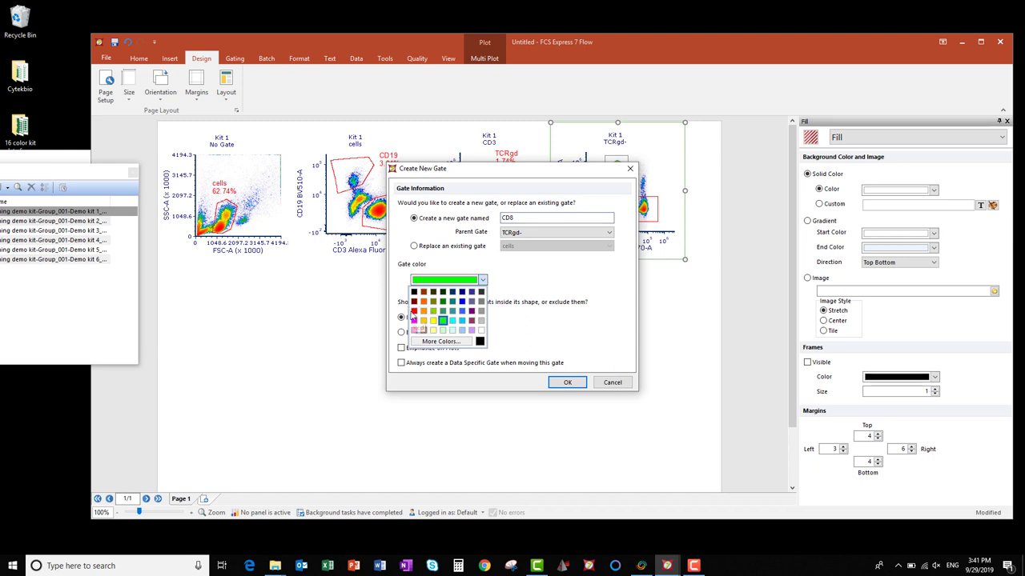
click(414, 310)
click(567, 381)
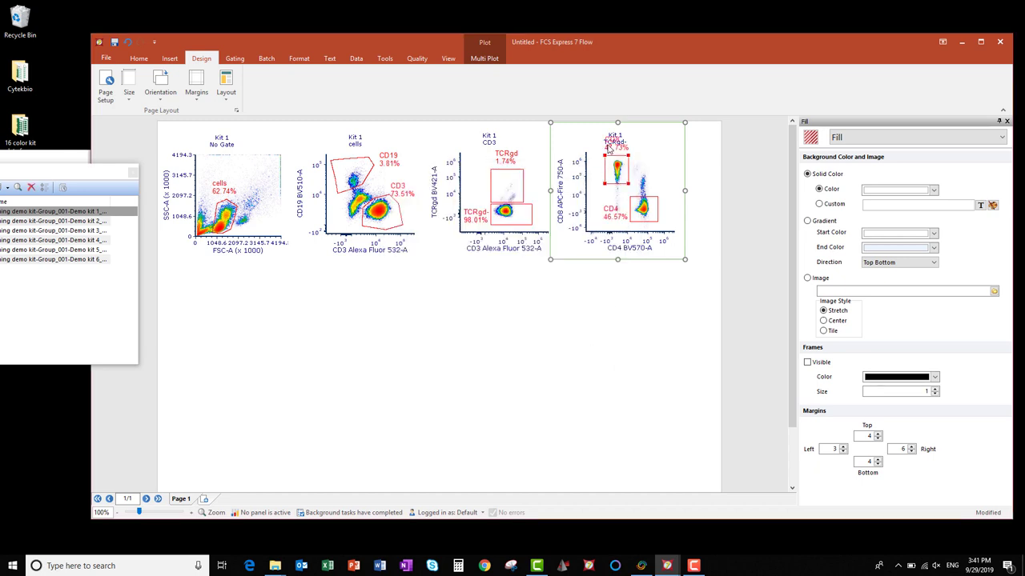
click(613, 144)
drag(633, 140, 663, 157)
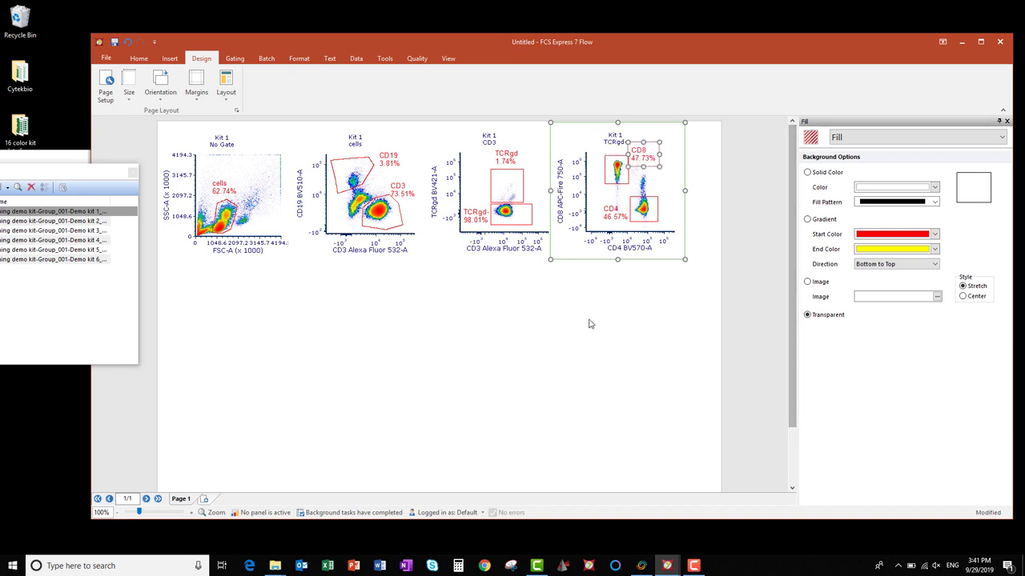
click(655, 307)
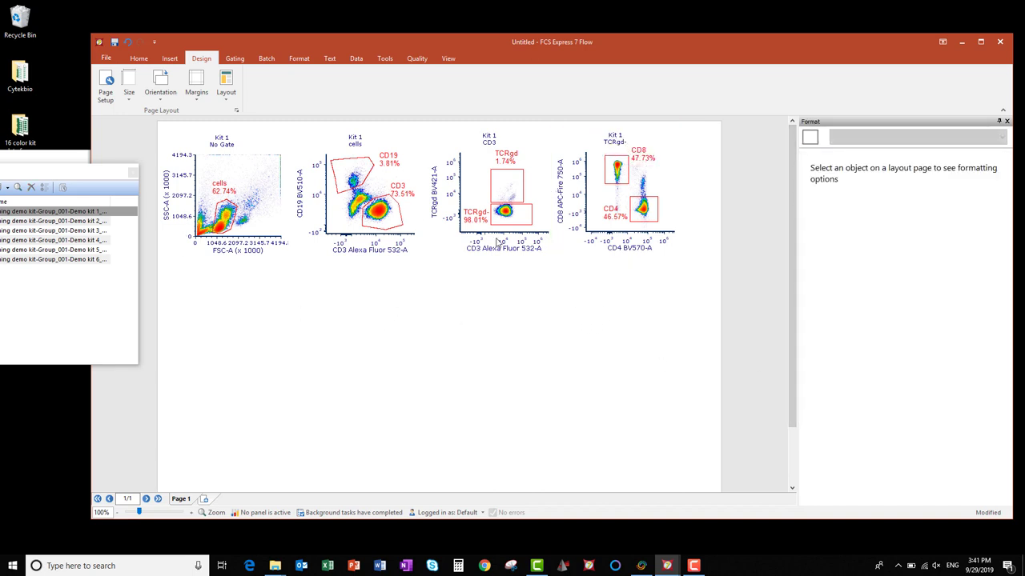
Insert a gate view below the plots and expand its cells, CD3 and TCRgd- branches.
click(171, 60)
click(157, 84)
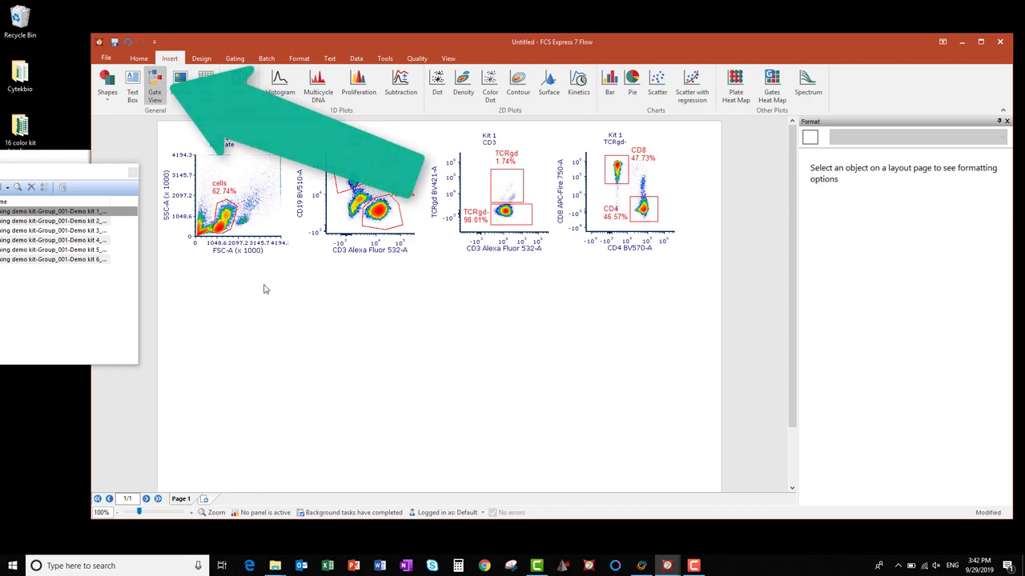
click(326, 286)
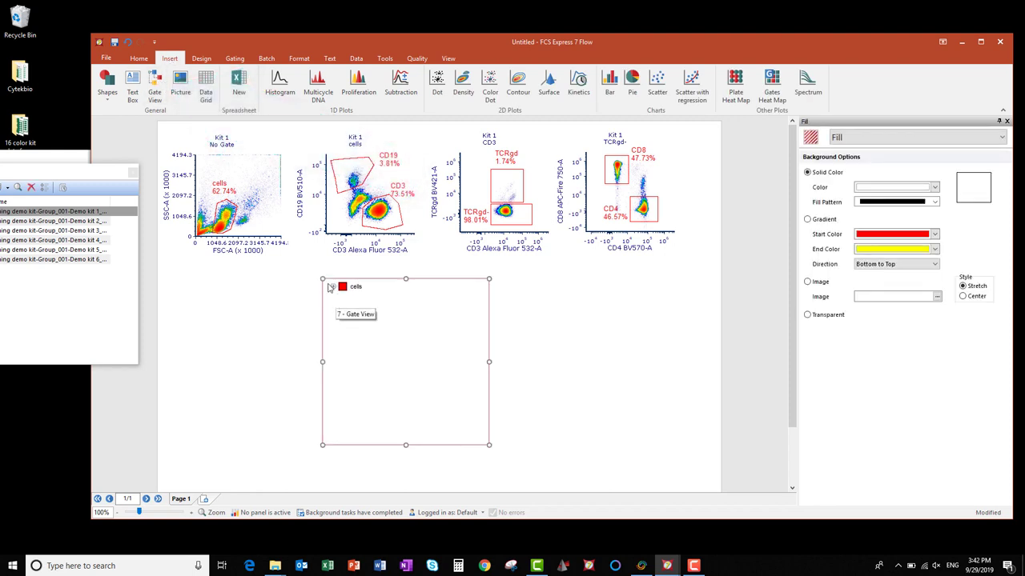
click(333, 288)
click(343, 297)
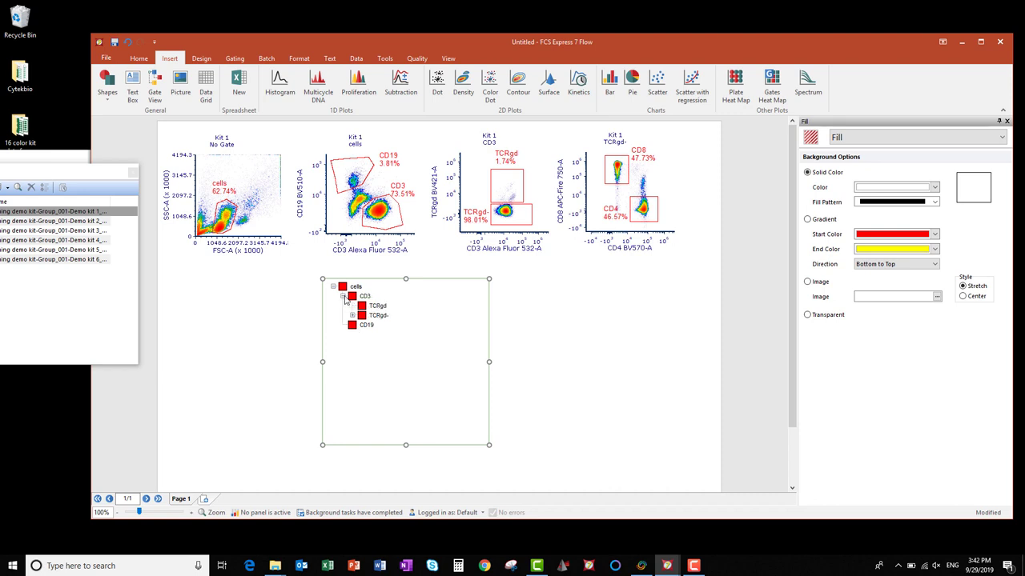
click(352, 316)
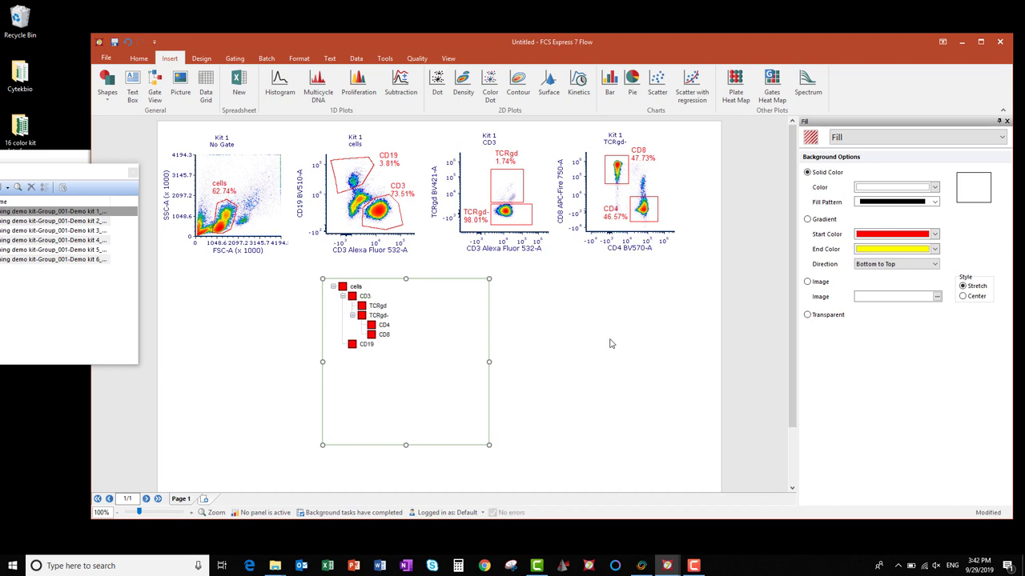
click(573, 343)
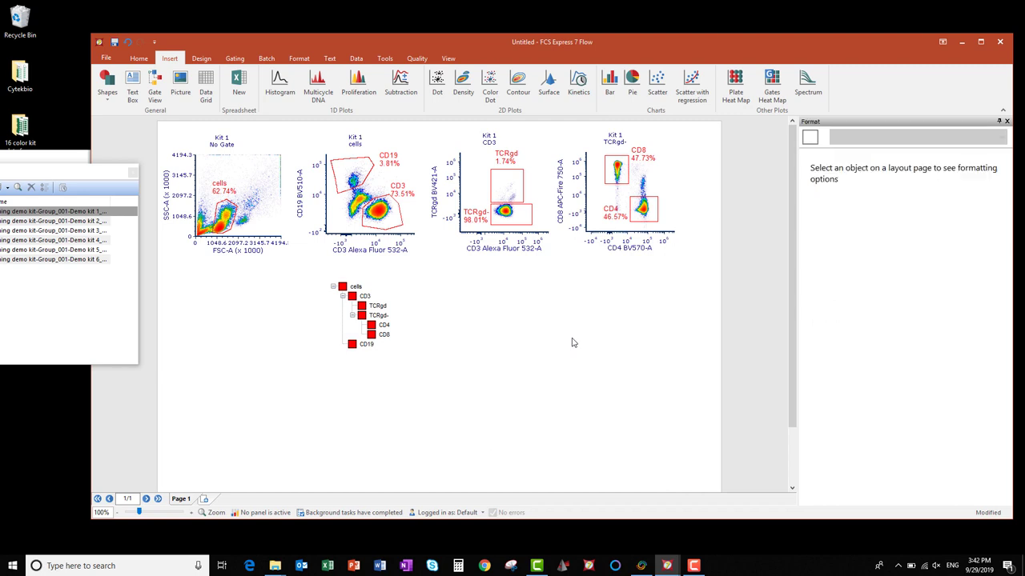
Check the gates on demo kits 2 to 6 from the data list, then return the layout to kit 1.
drag(74, 172, 175, 285)
click(57, 335)
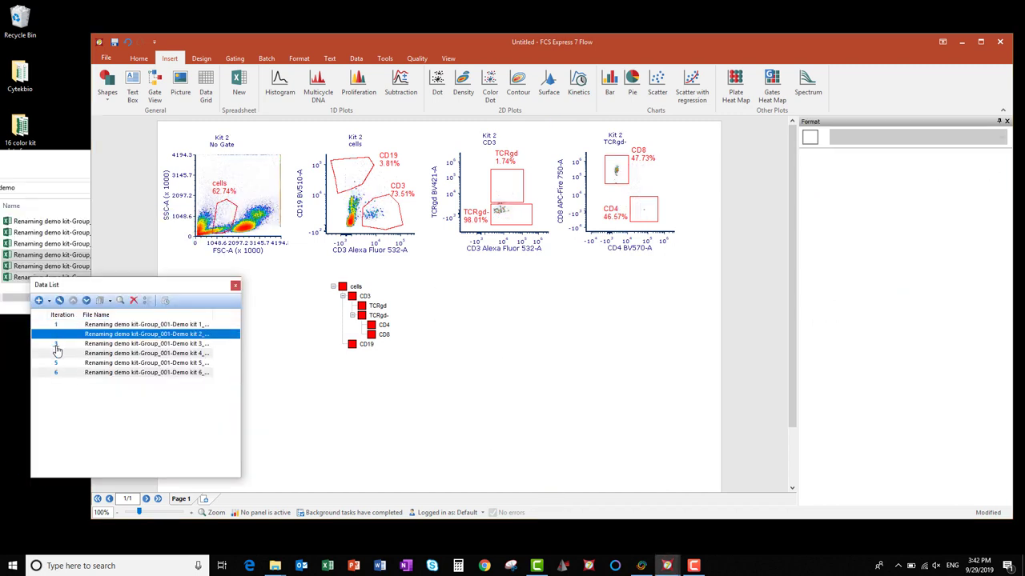
click(56, 344)
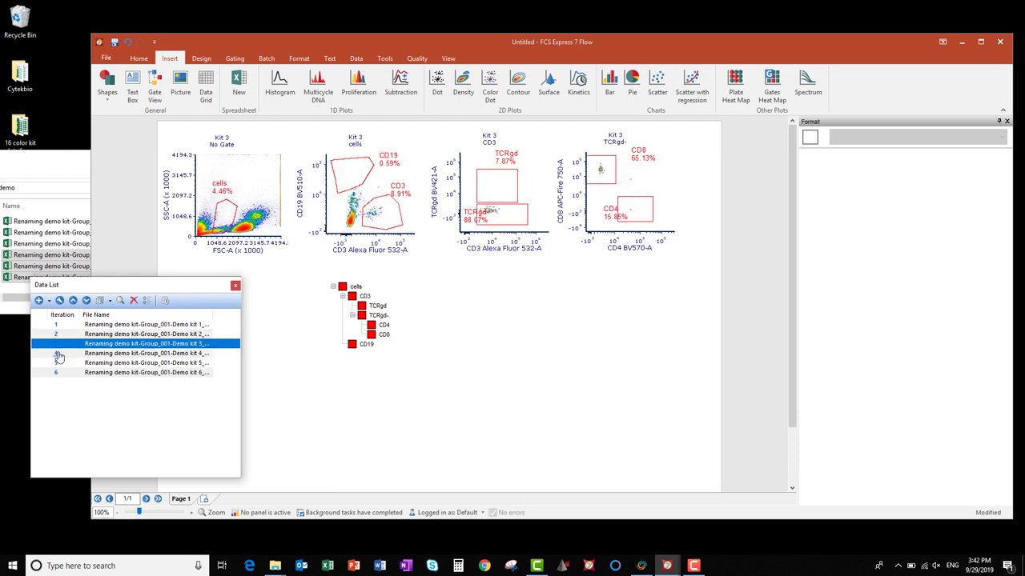
click(56, 355)
click(56, 363)
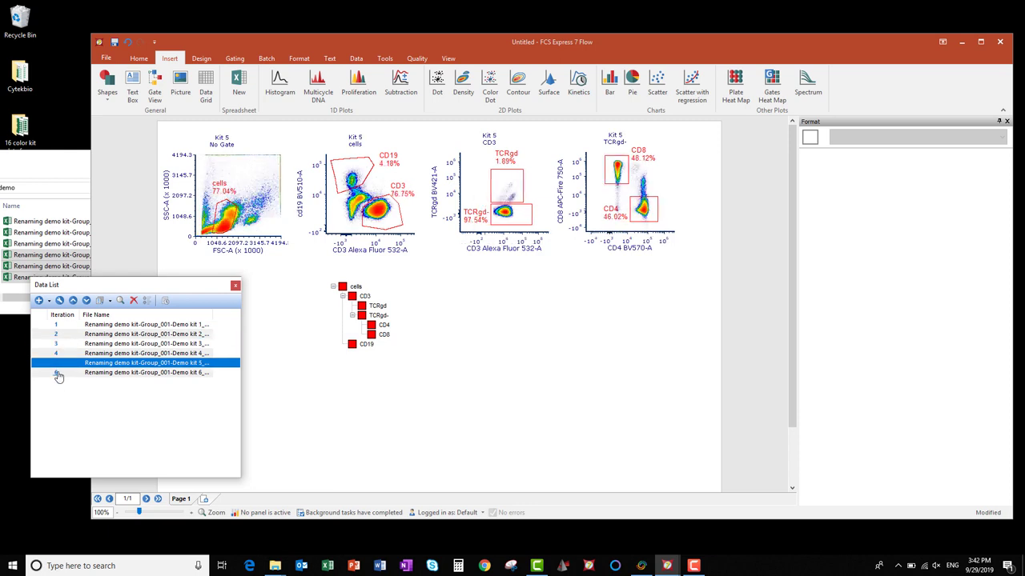
click(57, 373)
click(56, 325)
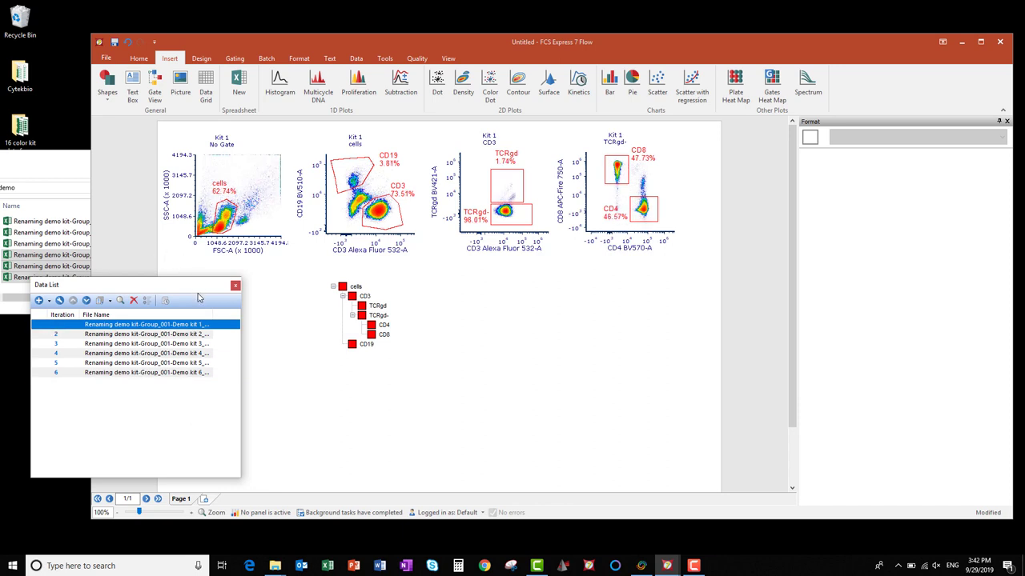
mouse_move(167, 280)
mouse_down()
mouse_move(159, 273)
mouse_move(180, 272)
mouse_move(155, 270)
mouse_up()
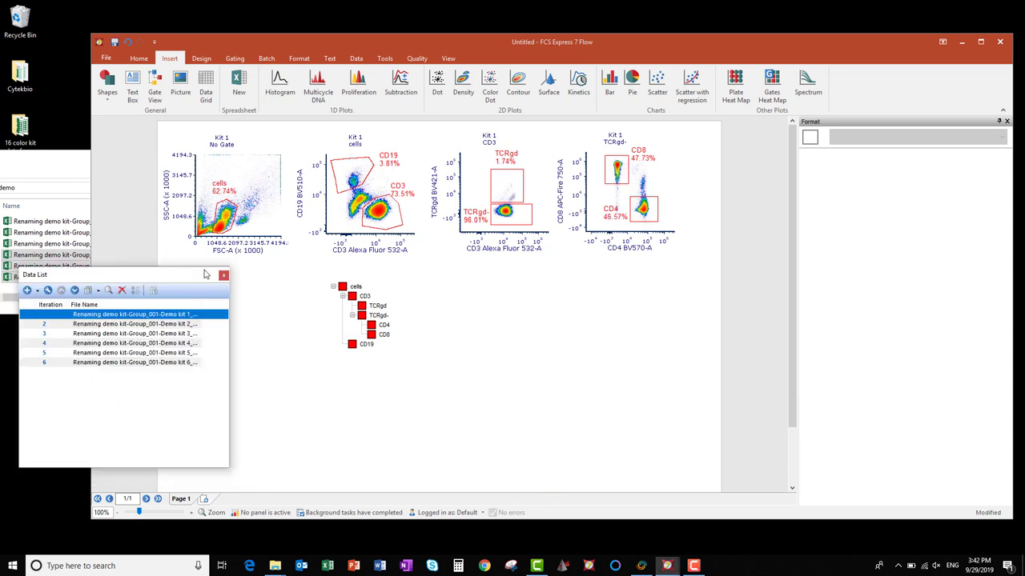
Set the batch processing options to pause unconditionally between iterations.
click(266, 59)
click(109, 84)
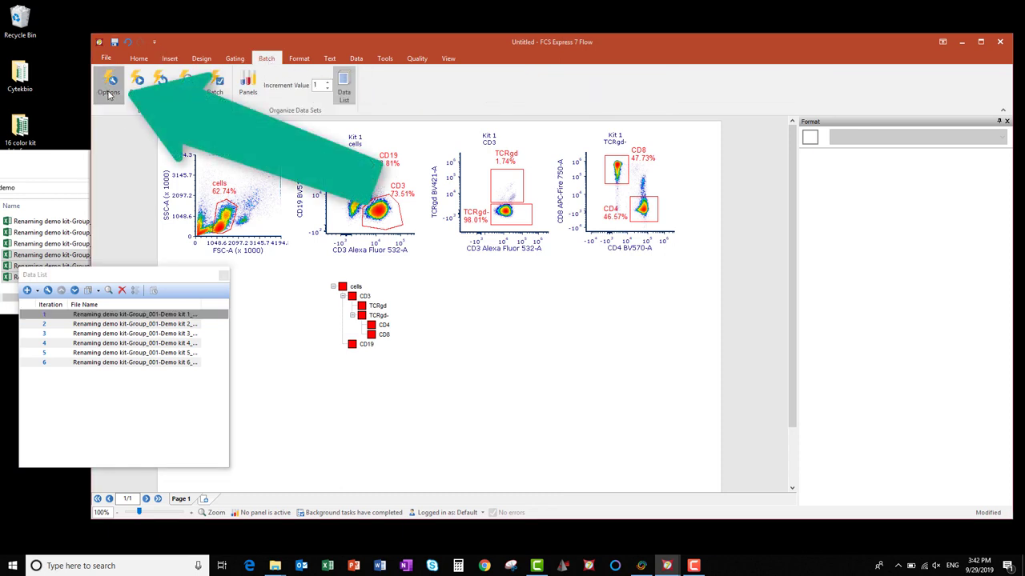
click(453, 242)
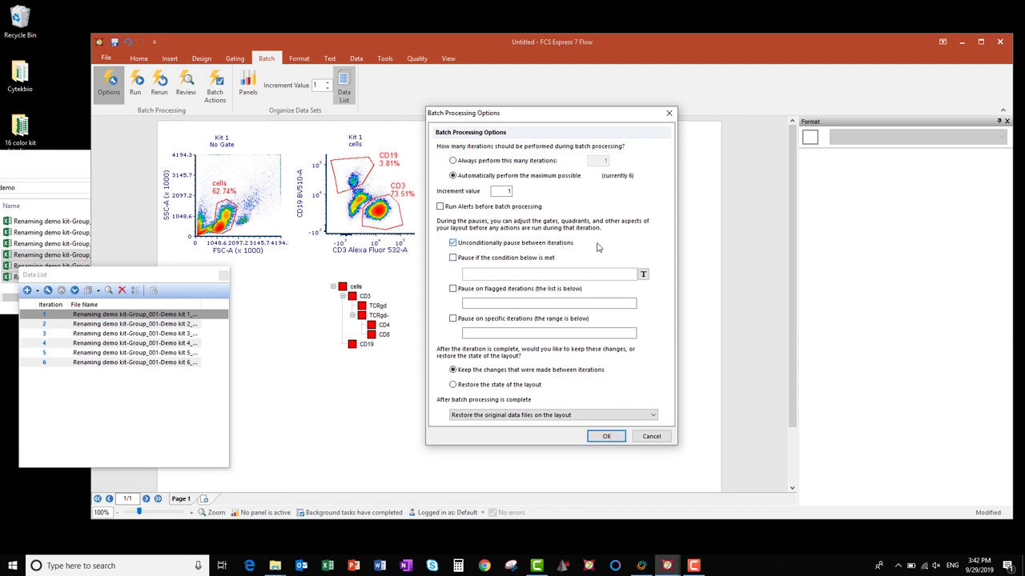
drag(543, 120, 773, 109)
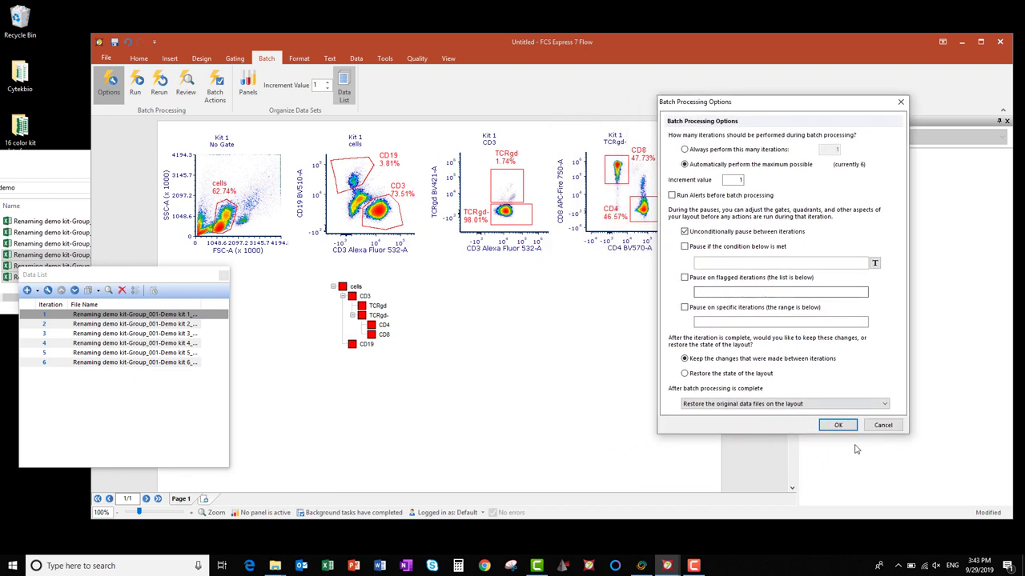
click(838, 425)
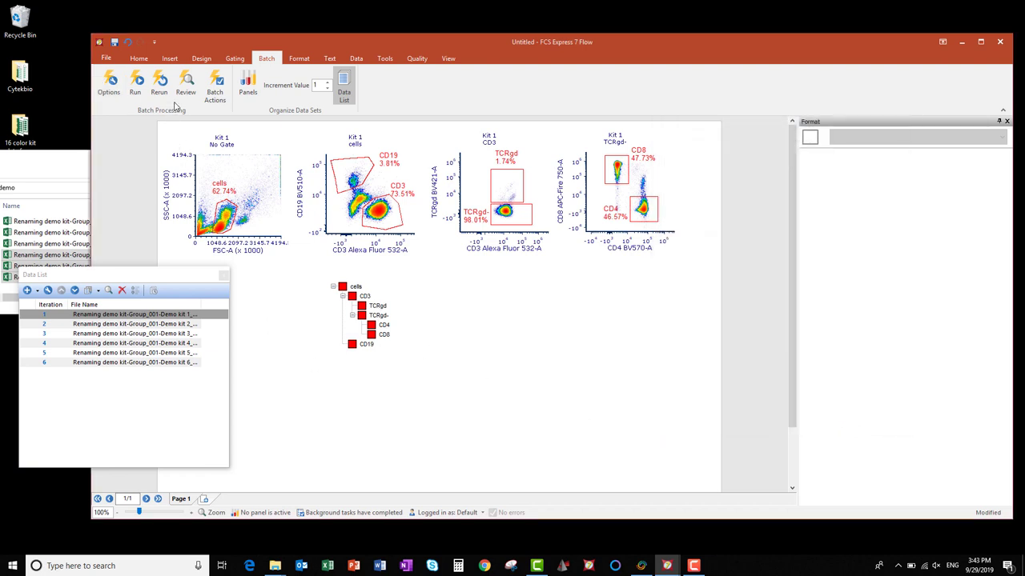
Add a PowerPoint export batch action that opens after saving and outputs to Powerpoint.pptx in the "16 color kit data for demo" folder.
click(215, 87)
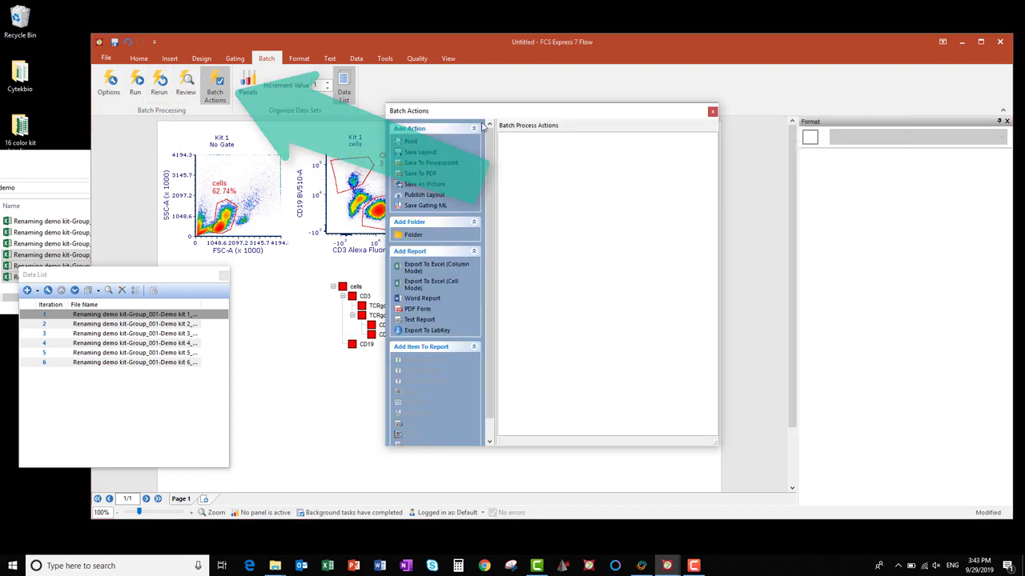
drag(469, 115, 723, 150)
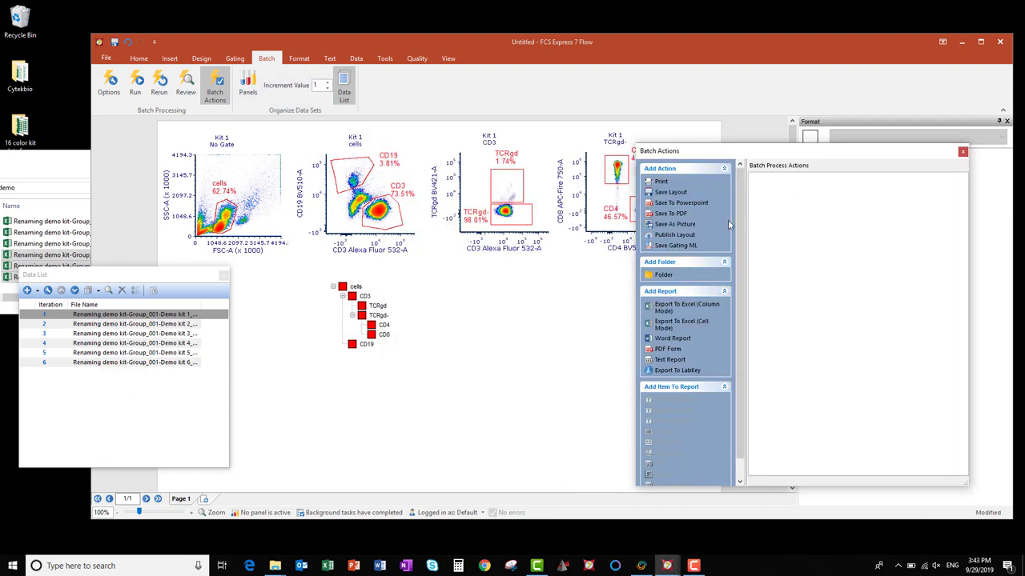
double_click(700, 208)
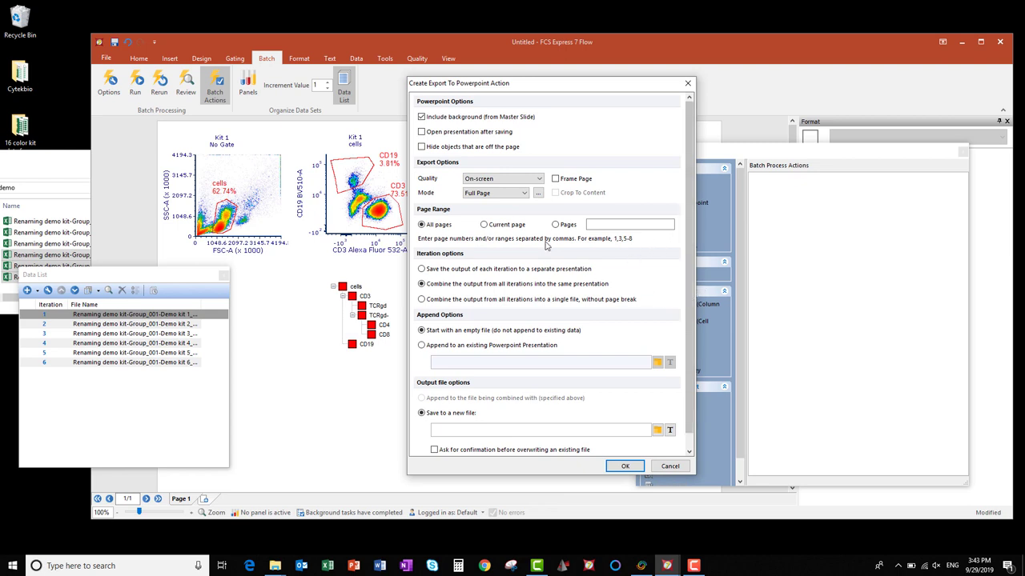
click(422, 132)
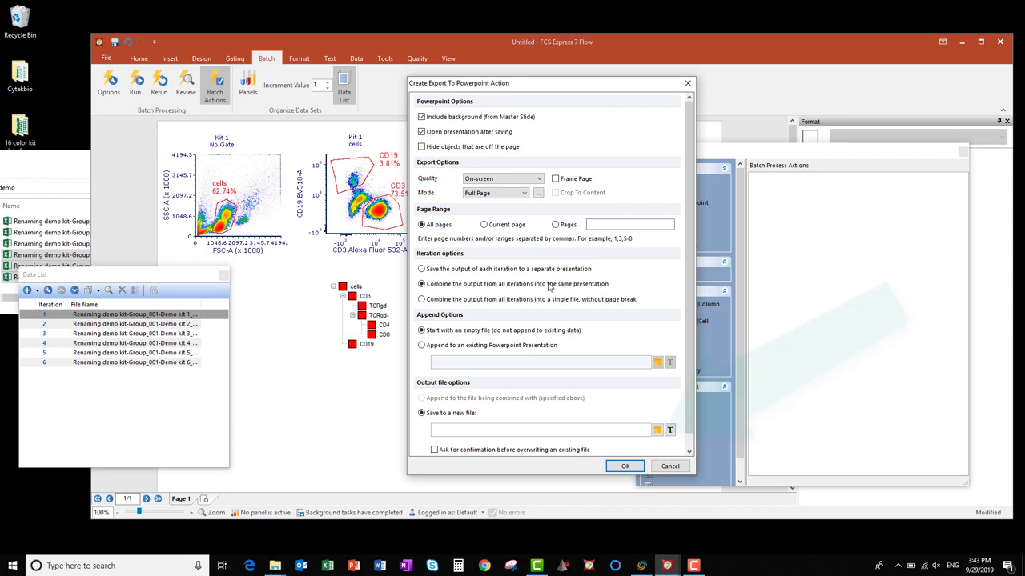
click(657, 431)
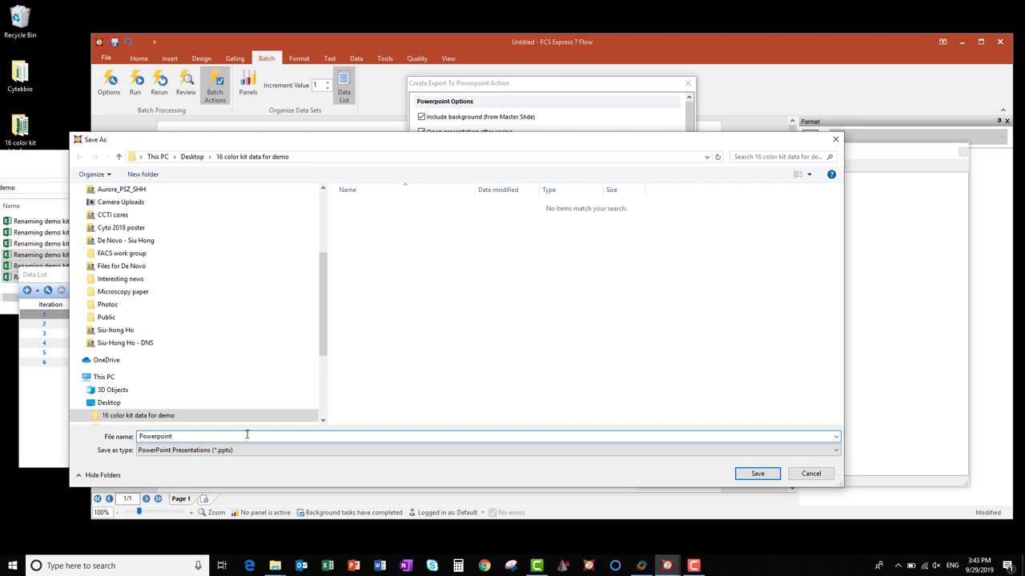
click(757, 473)
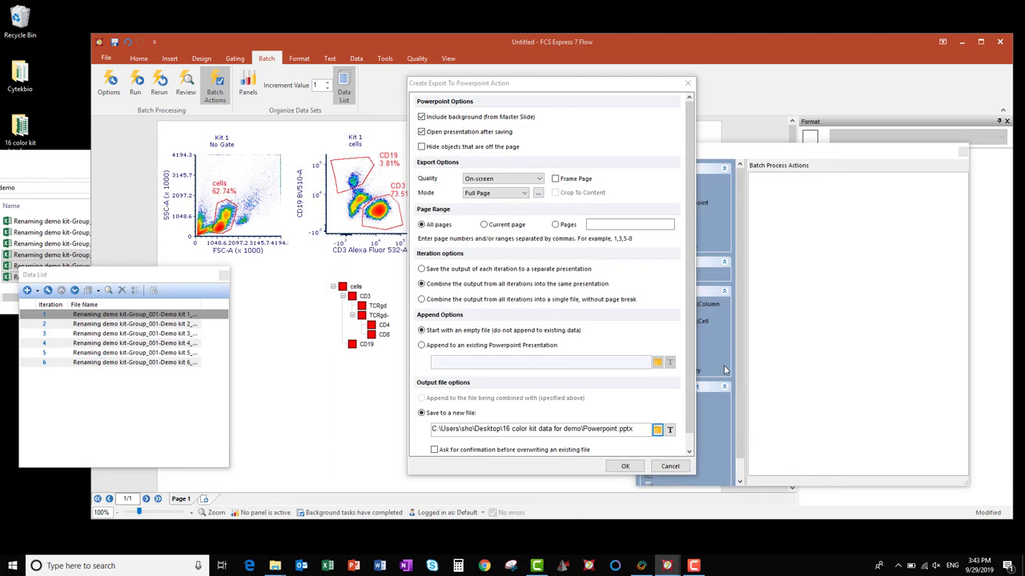
click(618, 469)
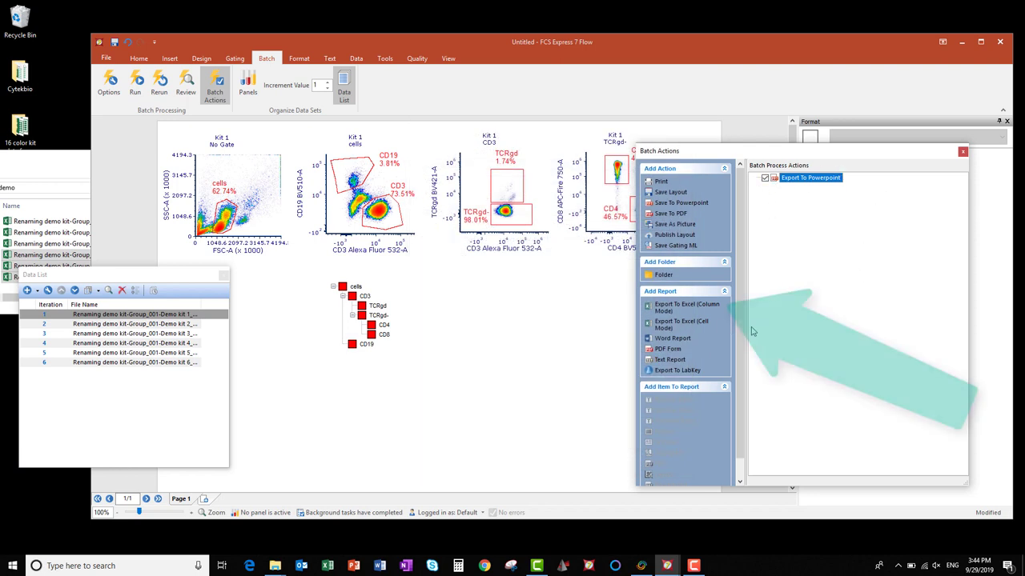
Add an Excel (Column Mode) export to the batch actions, saving to Excel.xlsx in the "16 color kit data for demo" folder.
double_click(707, 308)
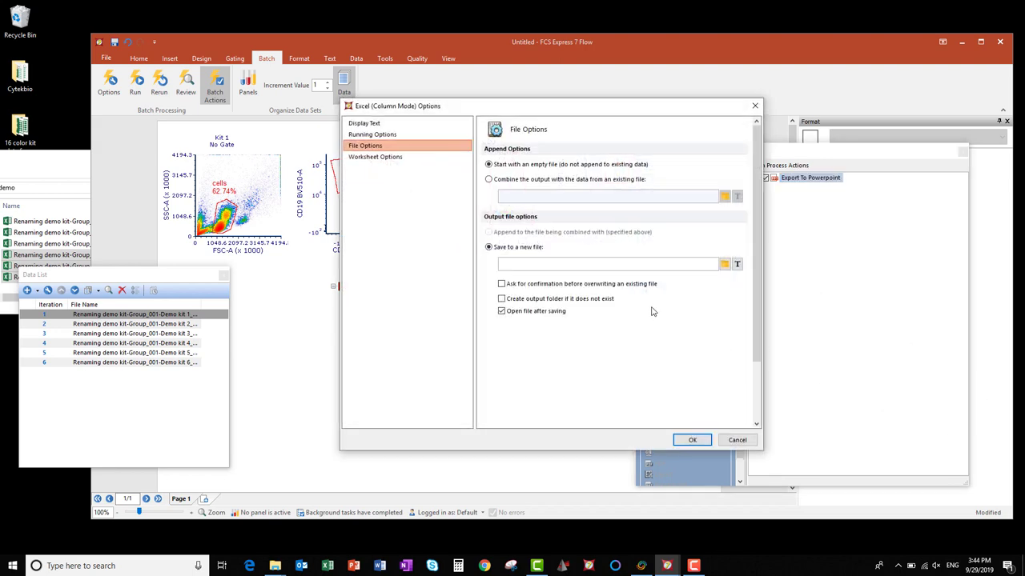
click(723, 266)
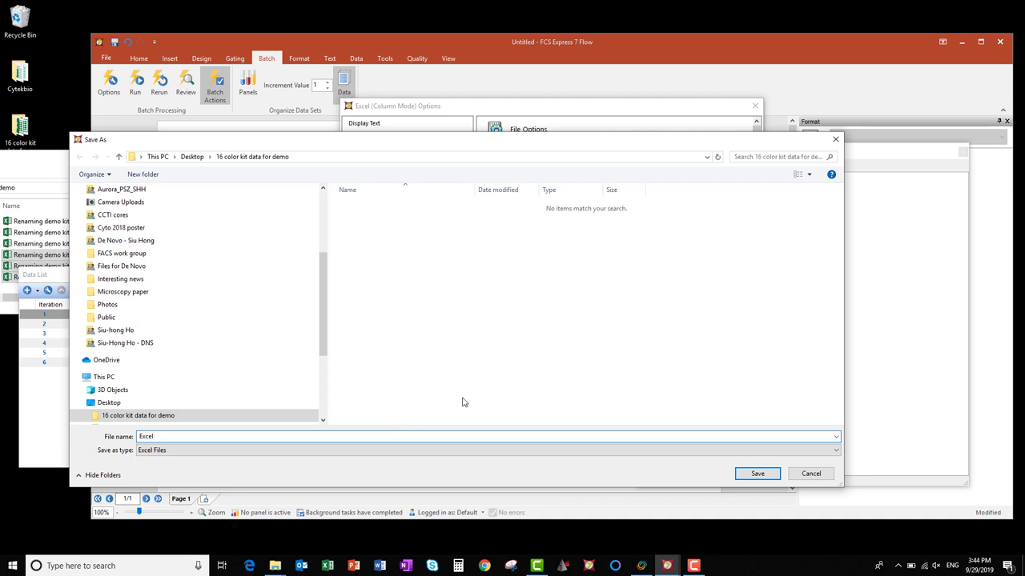
click(763, 474)
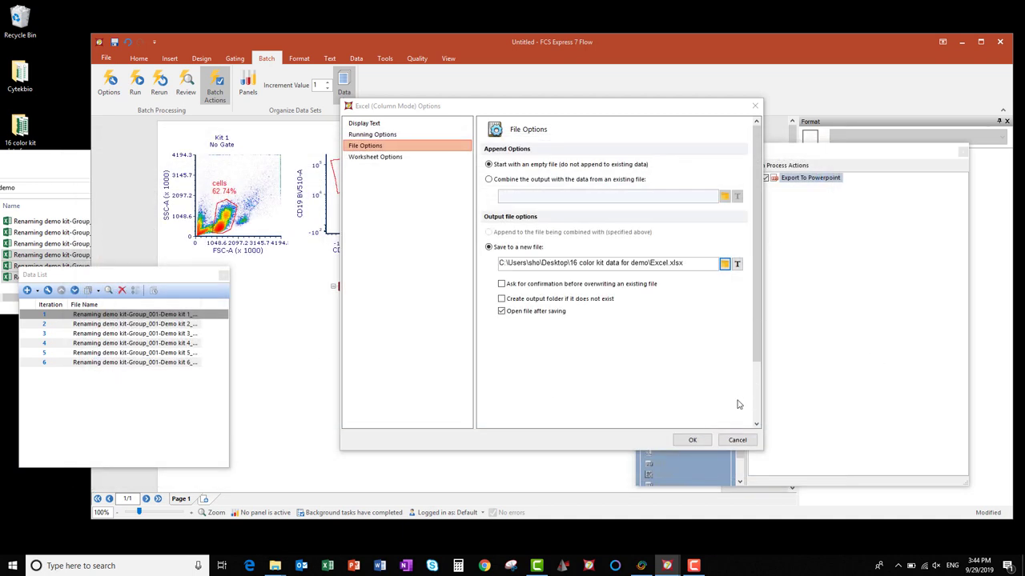
click(691, 440)
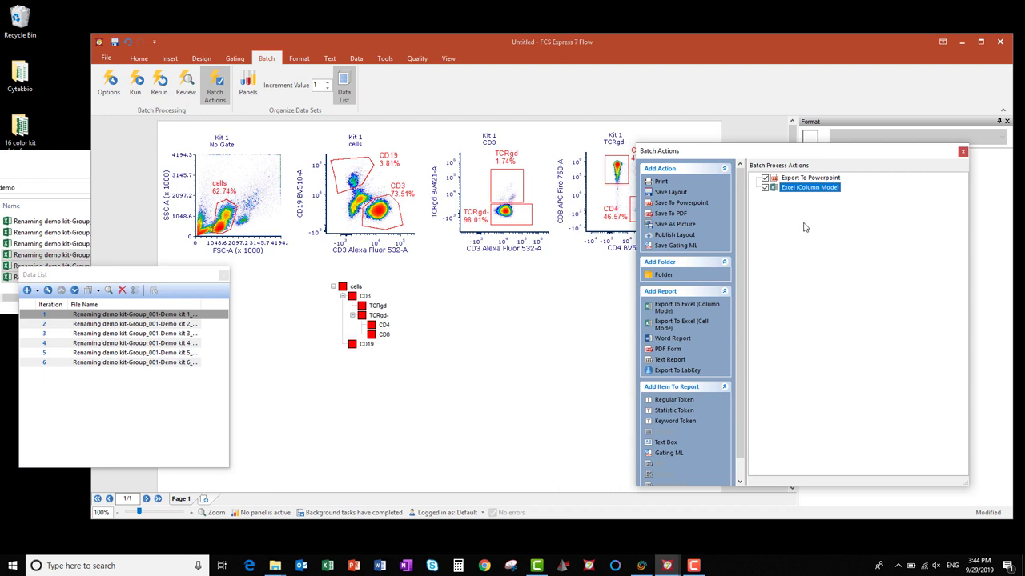
Add a keyword token for FILE NAME from the ungated Kit 1 plot to the Excel (Column Mode) export.
click(258, 166)
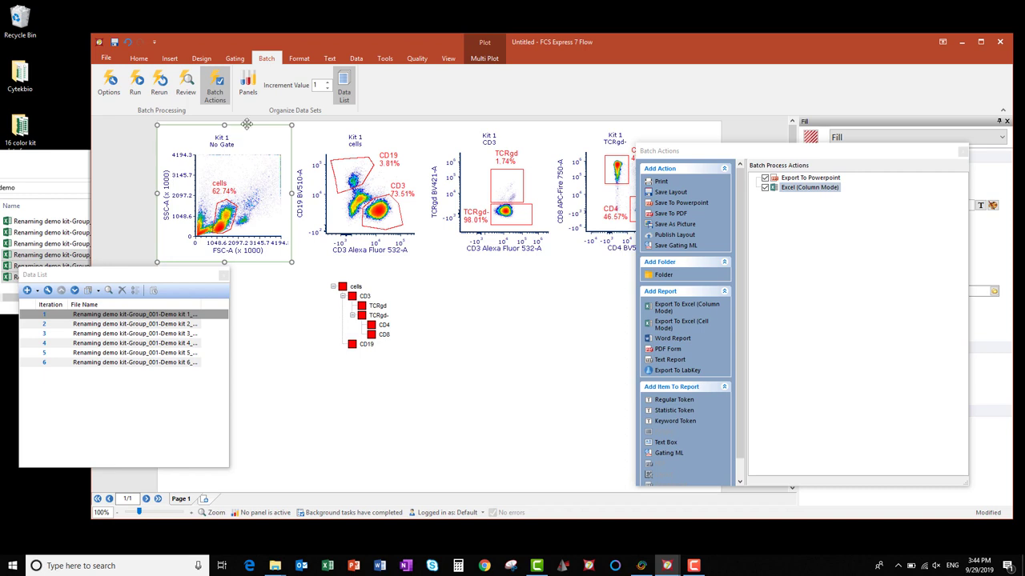
drag(247, 121, 815, 200)
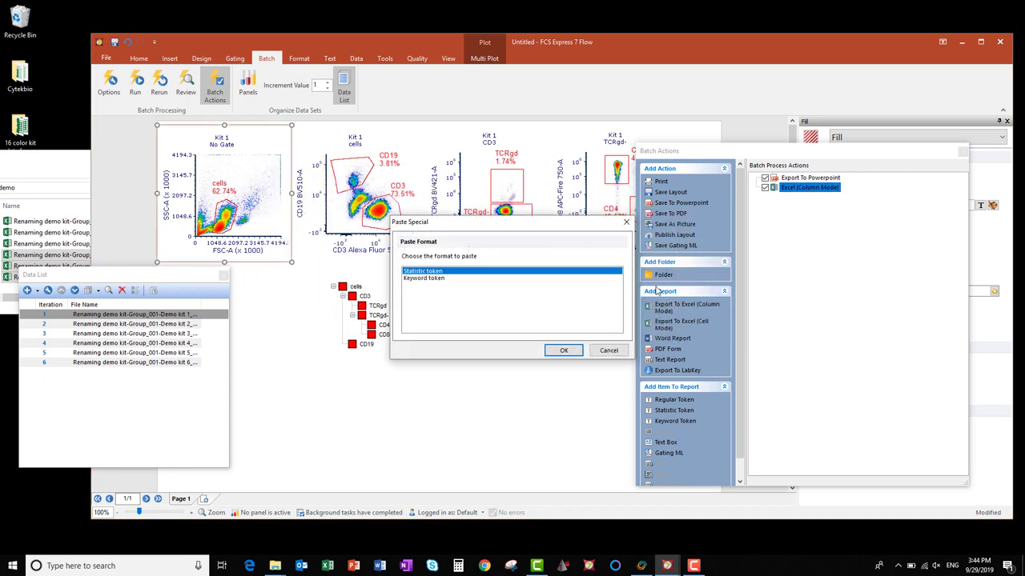
click(427, 279)
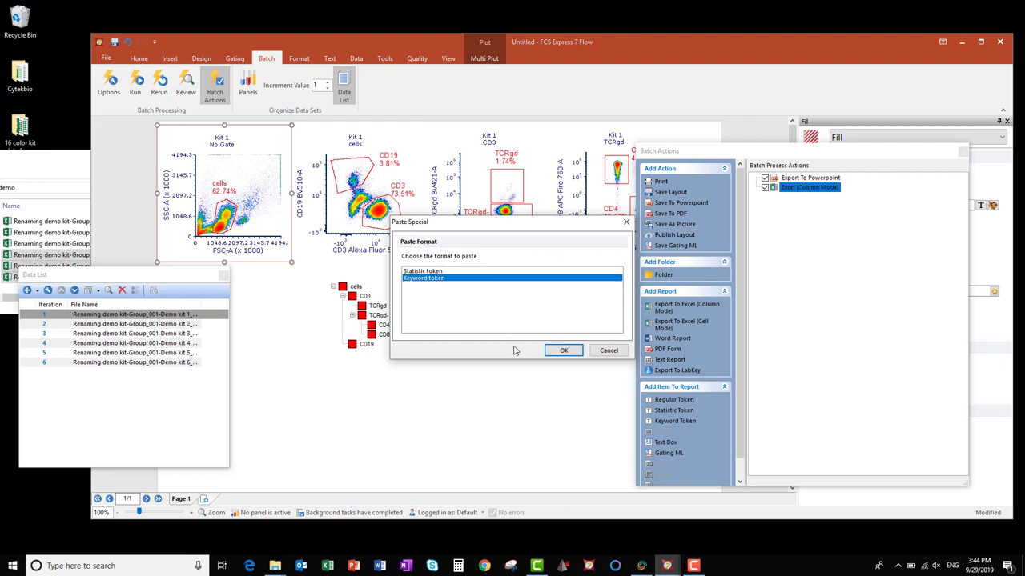
click(562, 351)
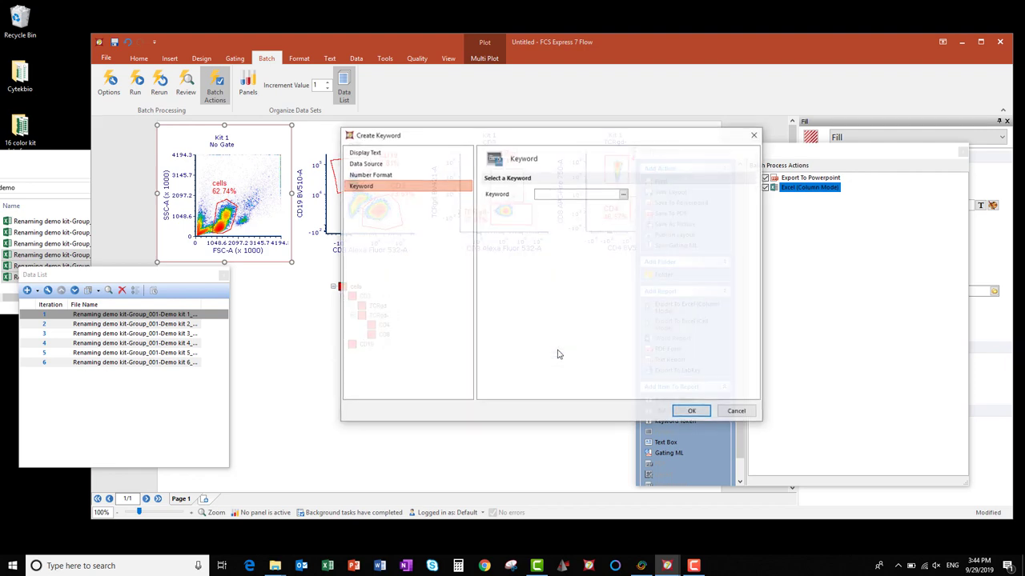
click(624, 195)
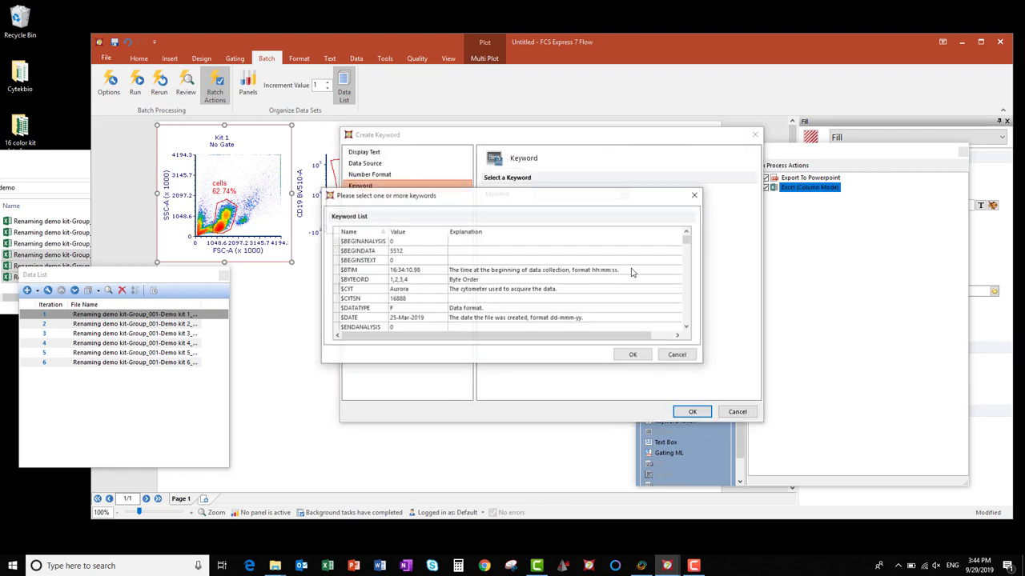
click(329, 149)
key(ctrl+a)
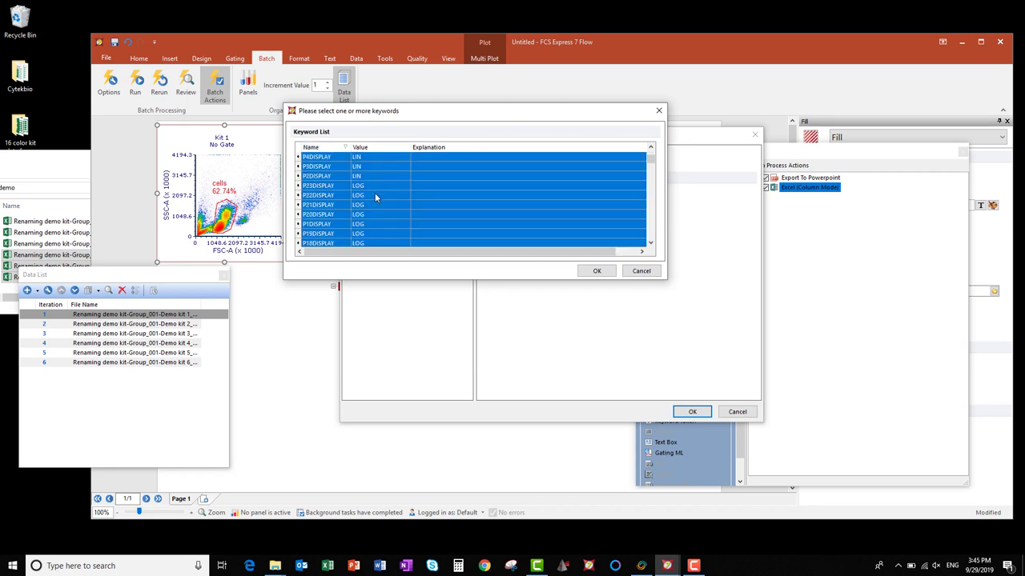
scroll(408, 199, down, 4)
scroll(407, 200, down, 1)
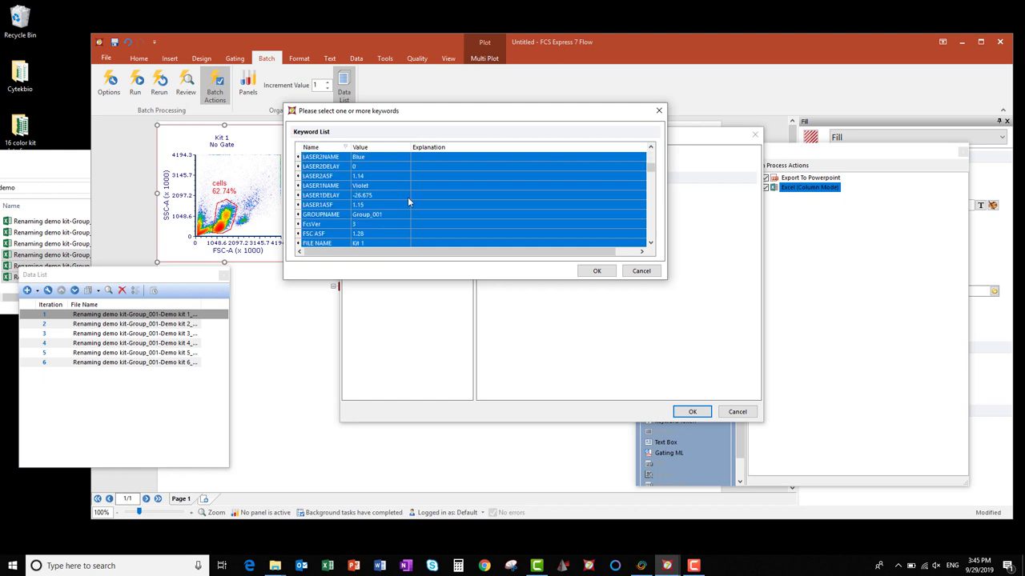
scroll(405, 203, down, 3)
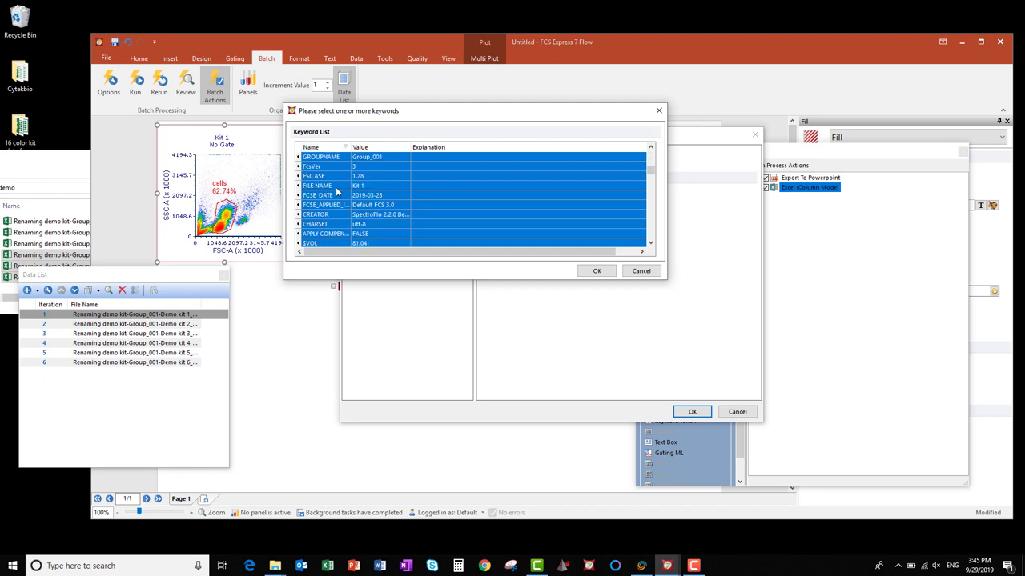
click(368, 189)
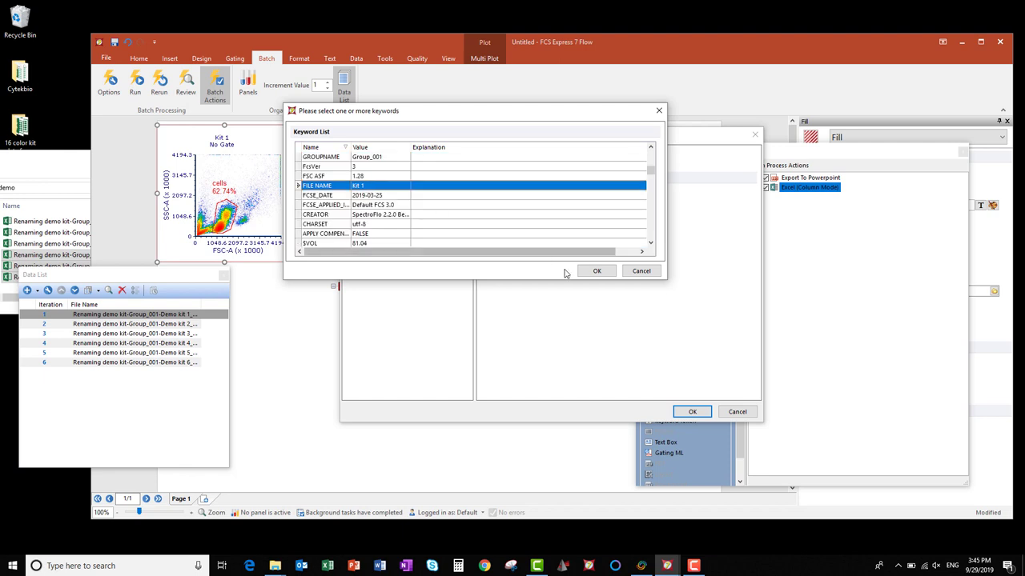
click(593, 270)
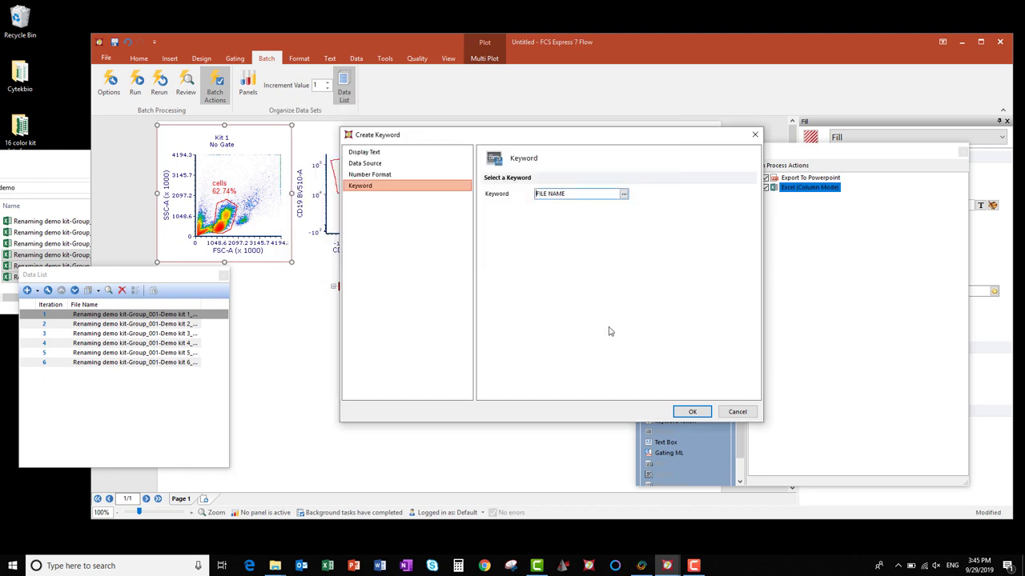
click(693, 412)
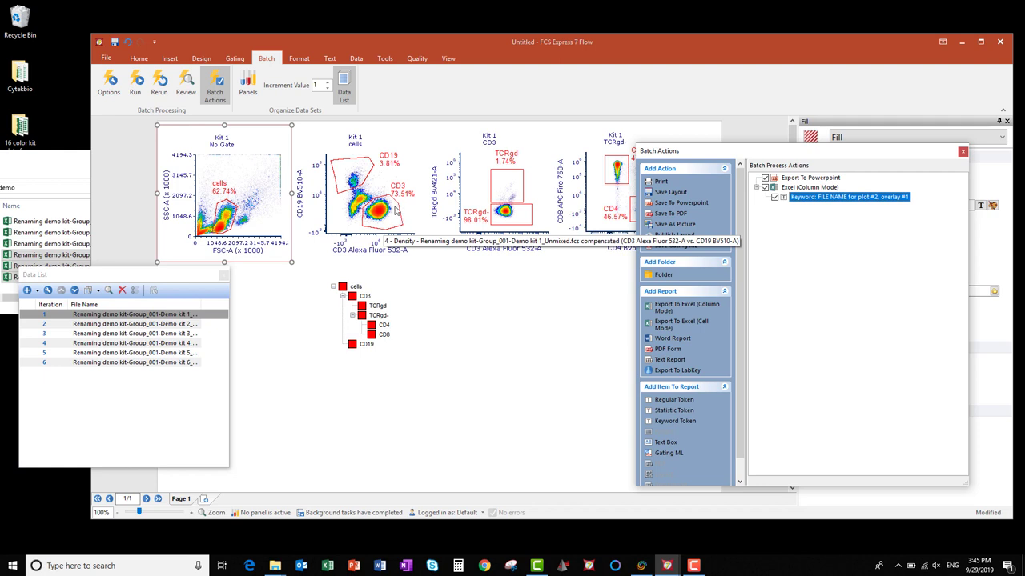
Add % of gated cells statistics for the CD3 and CD19 gates to the Excel (Column Mode) export.
drag(381, 218, 819, 200)
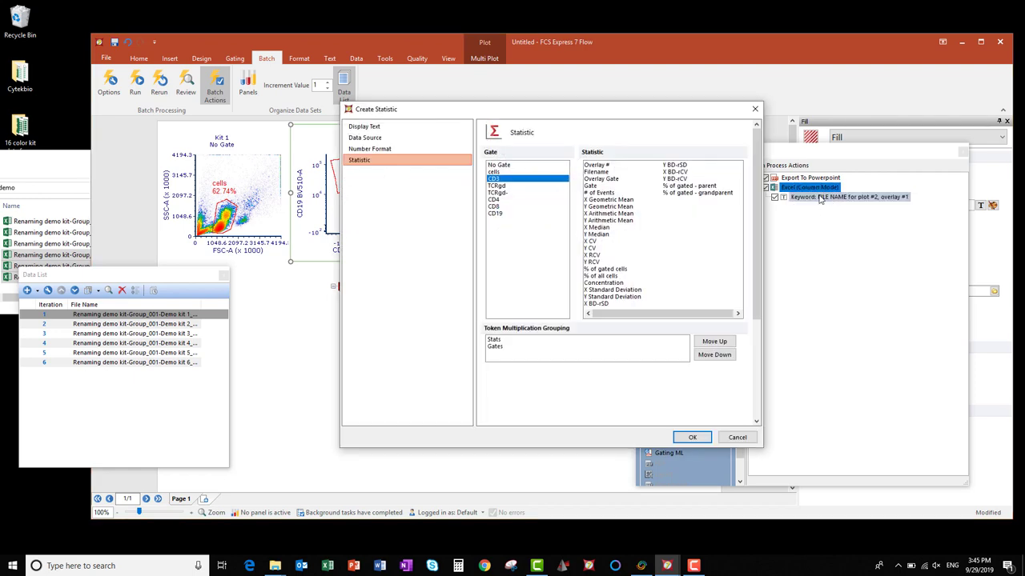
click(600, 269)
click(690, 437)
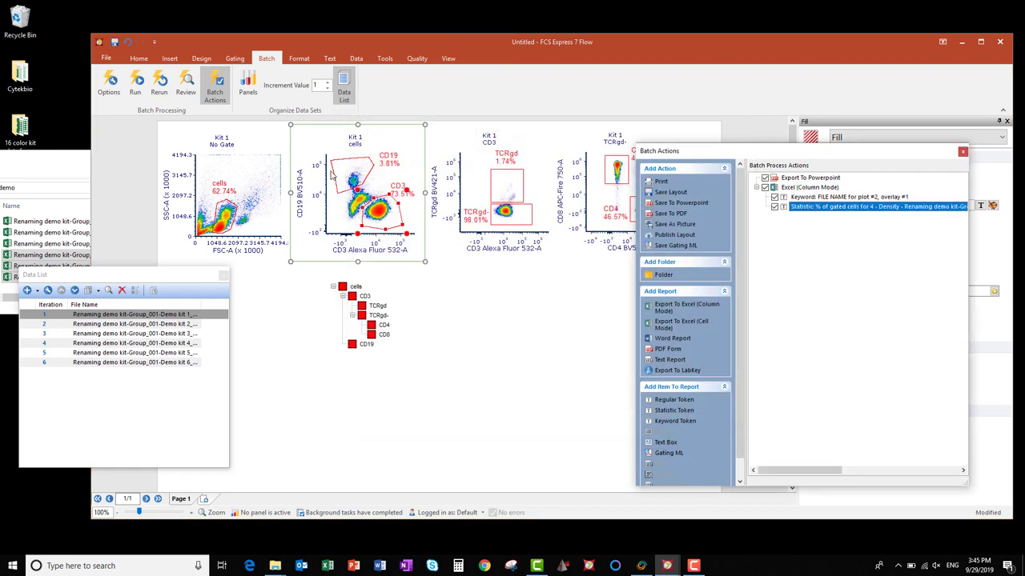
drag(349, 172, 817, 196)
click(615, 271)
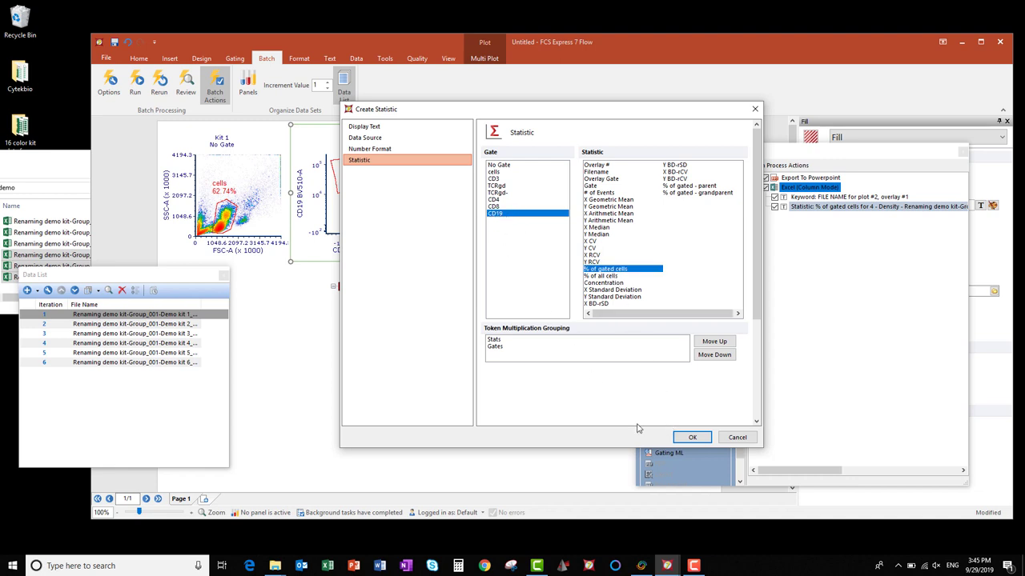
click(689, 437)
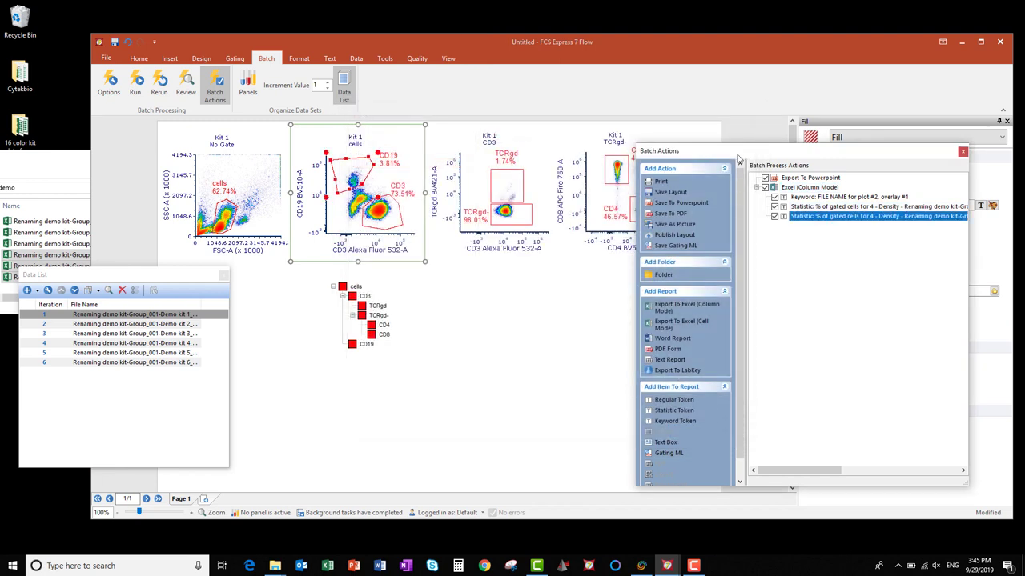
Add the % of gated cells statistic for the TCRgd gate to the Excel (Column Mode) export.
drag(775, 147, 809, 140)
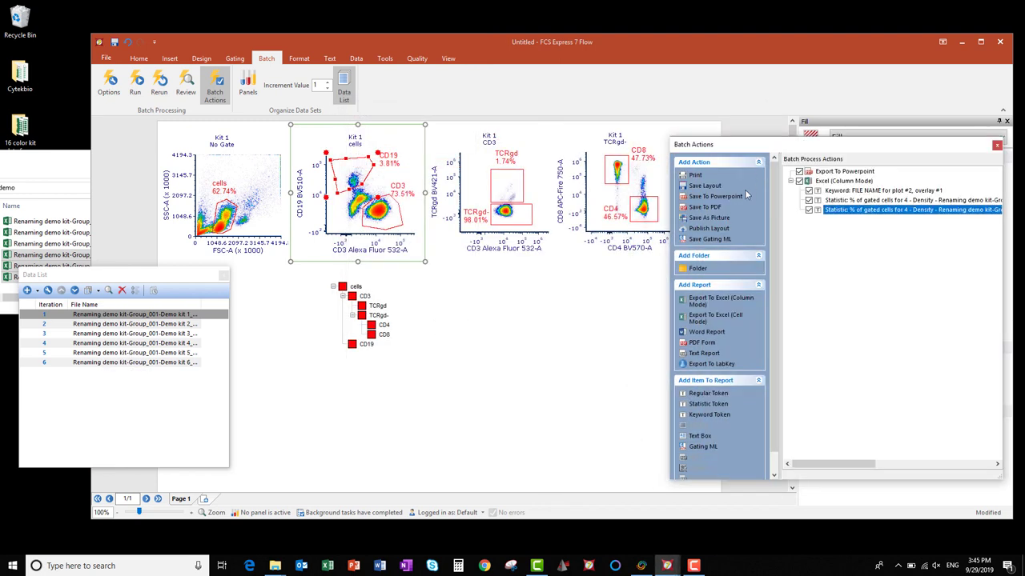
click(512, 190)
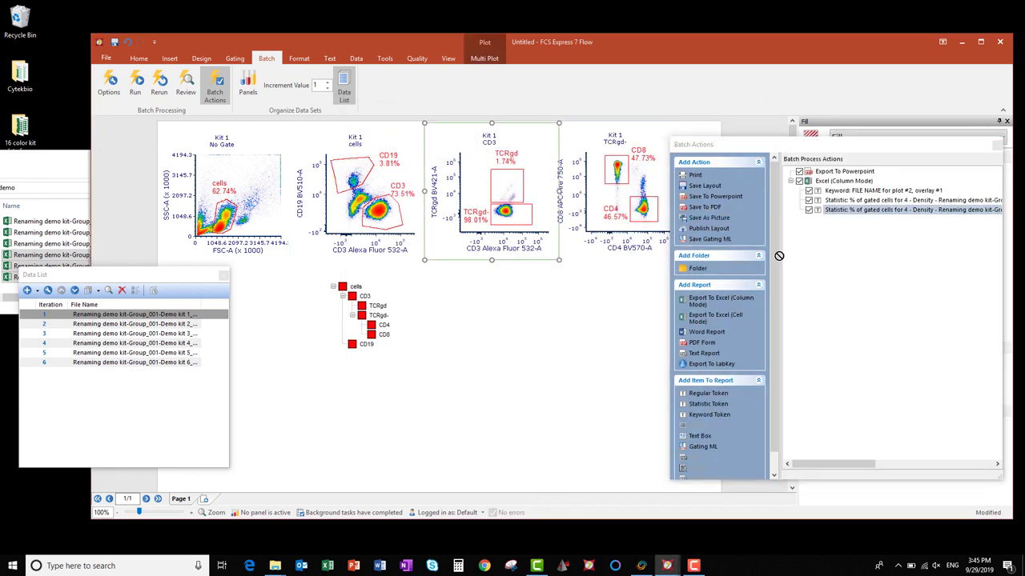
click(853, 190)
double_click(858, 210)
click(605, 270)
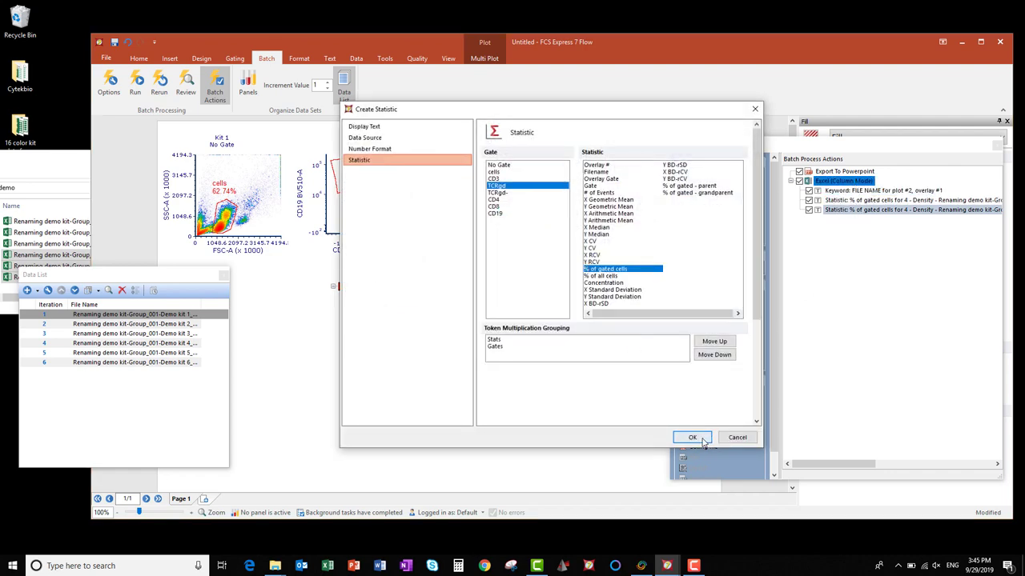
click(692, 437)
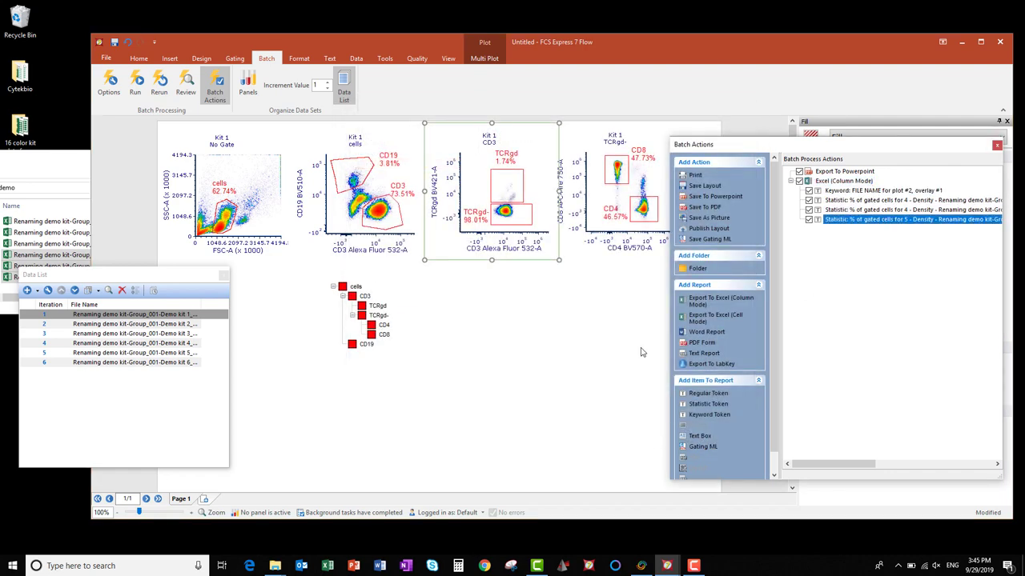
Add % of gated cells statistics for the CD4 and CD8 gates to the Excel (Column Mode) export.
click(642, 210)
click(844, 181)
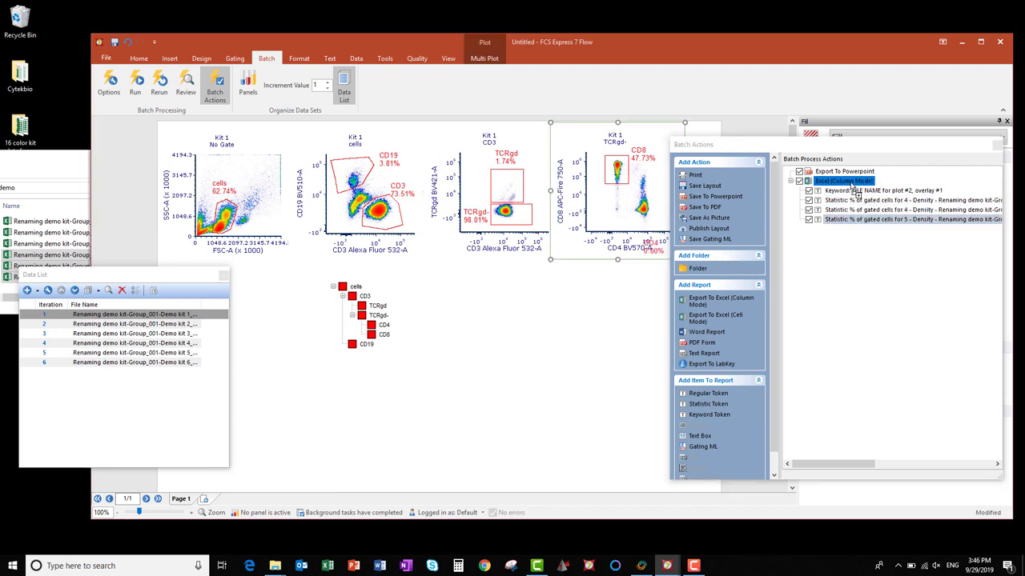
double_click(708, 404)
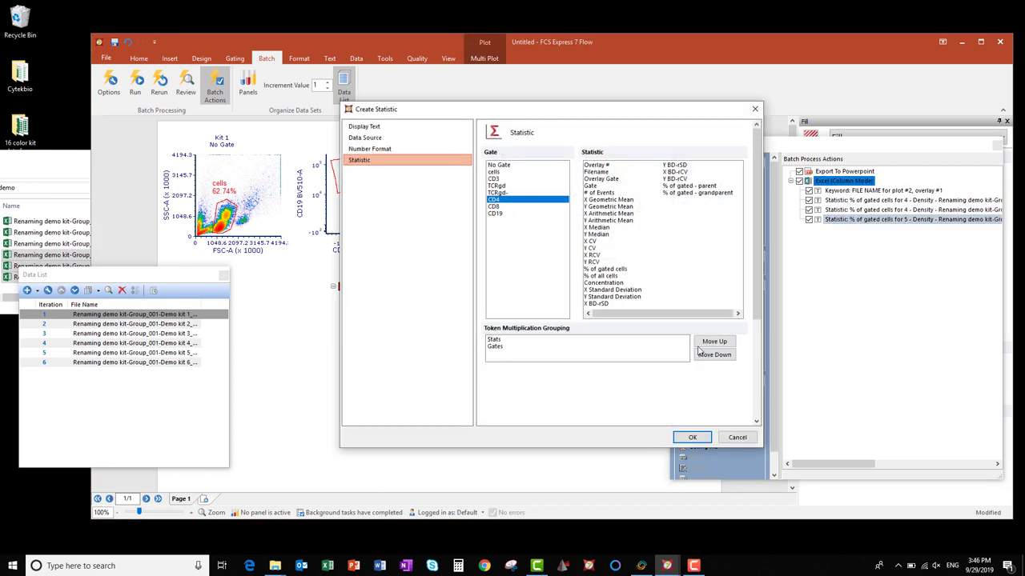
click(613, 271)
click(693, 437)
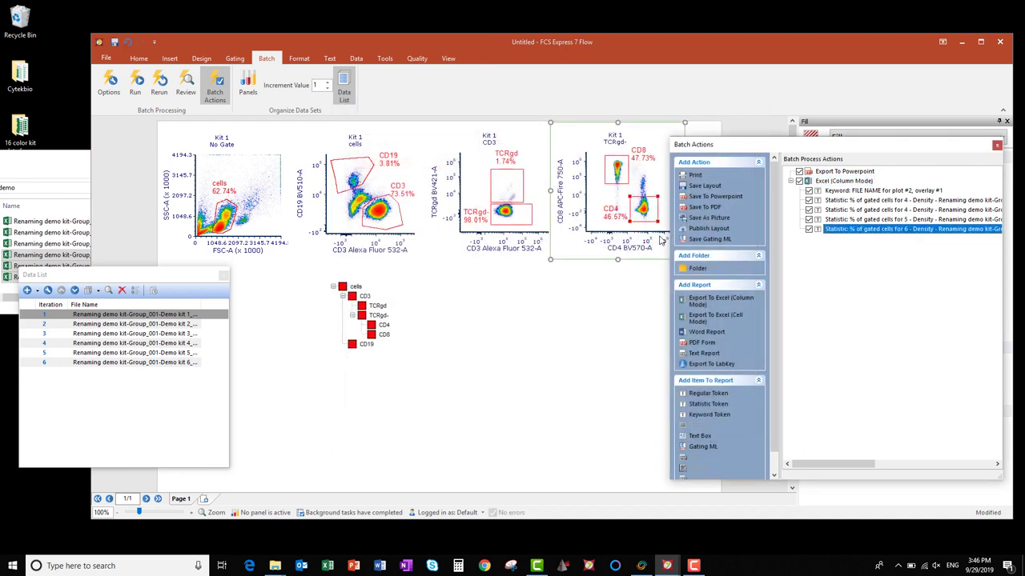
click(618, 170)
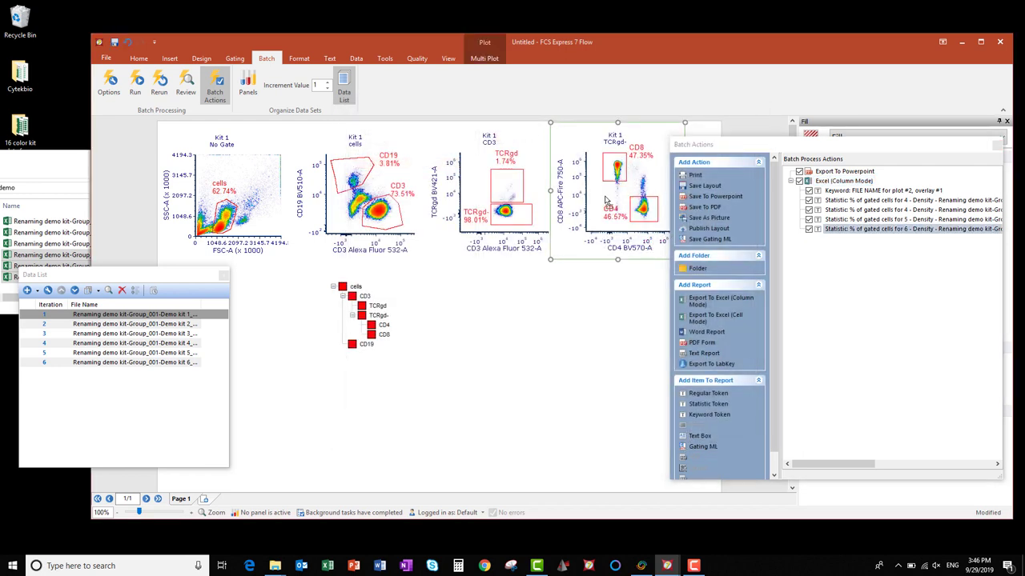
click(844, 181)
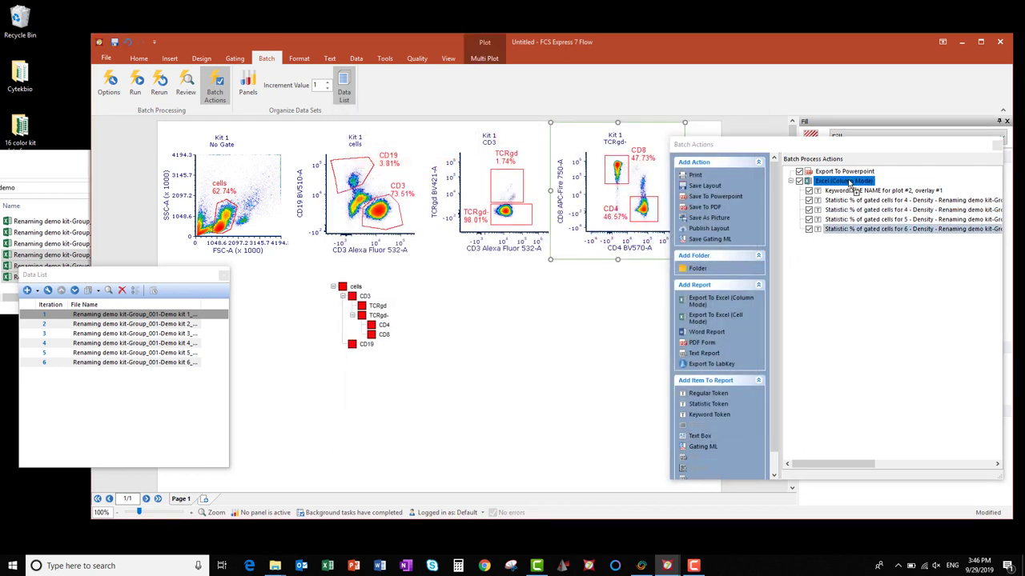
double_click(708, 404)
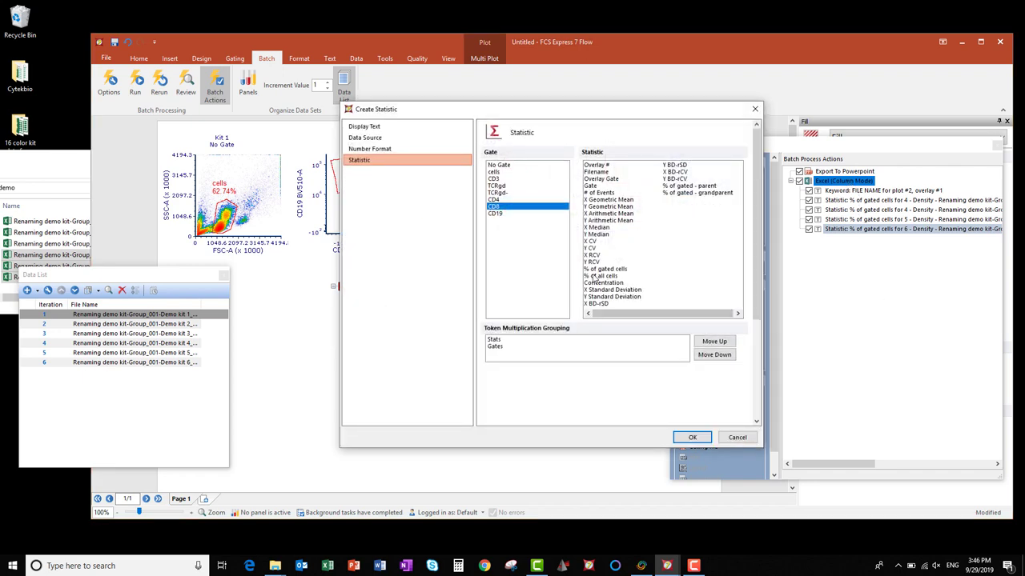
click(693, 437)
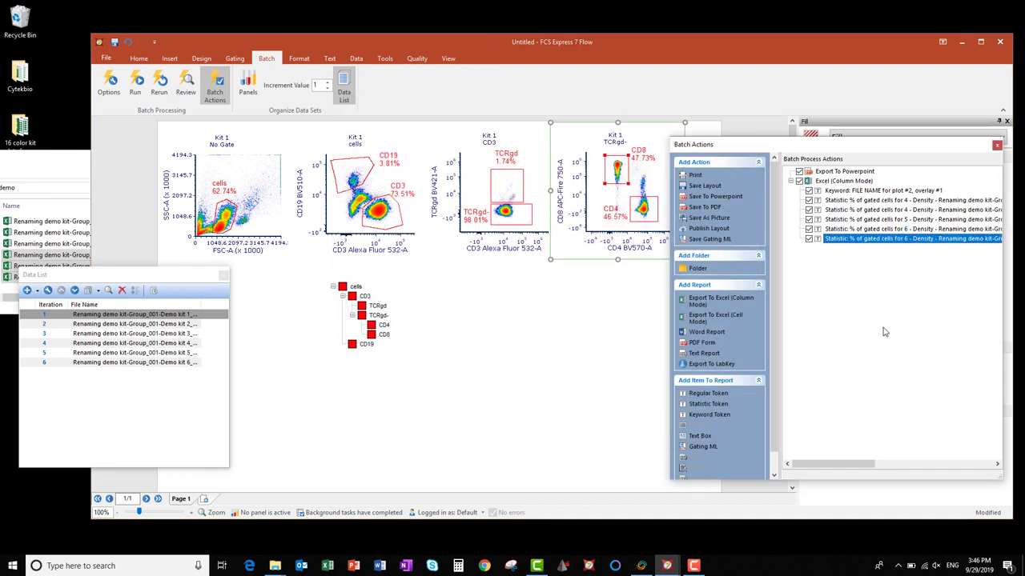
Move the Batch Actions window clear of the plots and view demo kit 2, then return the layout to kit 1.
drag(720, 144, 896, 304)
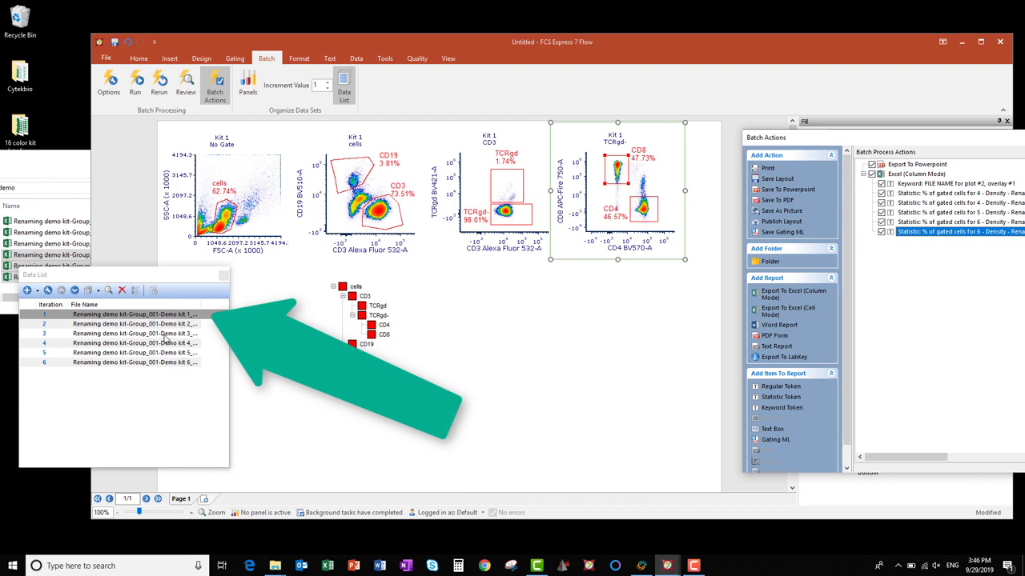
click(45, 324)
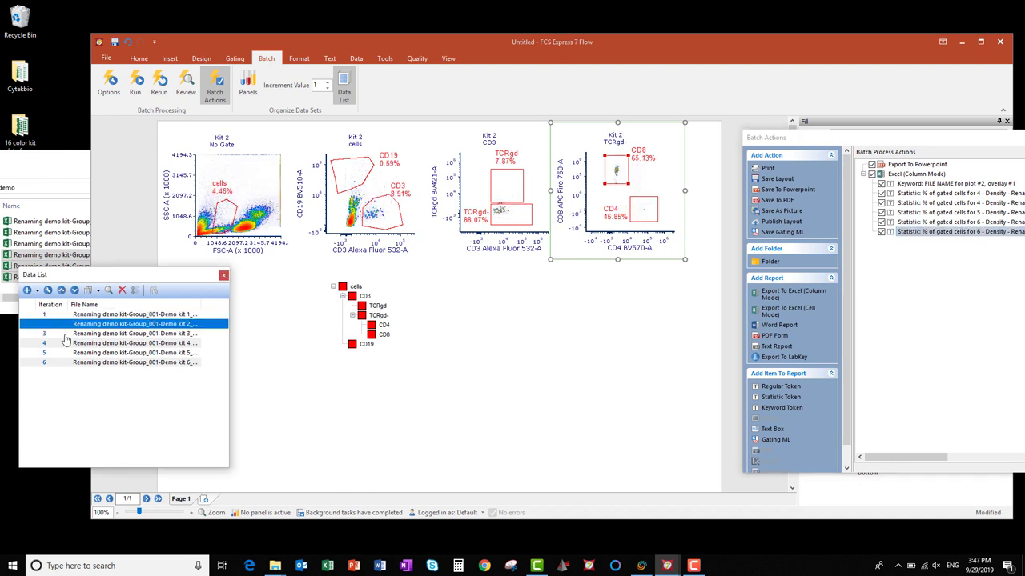
click(46, 316)
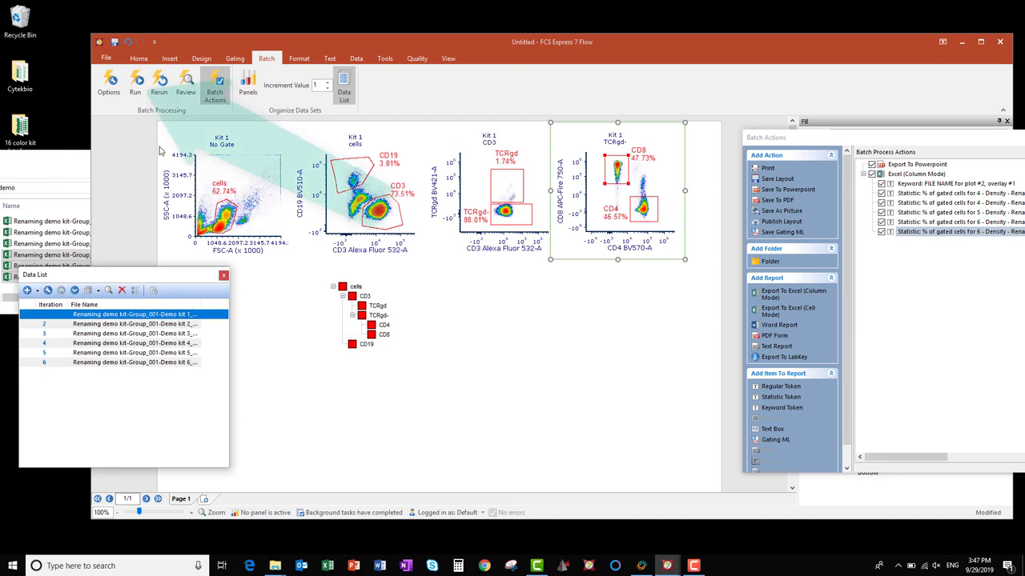
Run the batch process, agreeing to clear the saved iteration snapshots.
click(135, 83)
drag(483, 197, 730, 176)
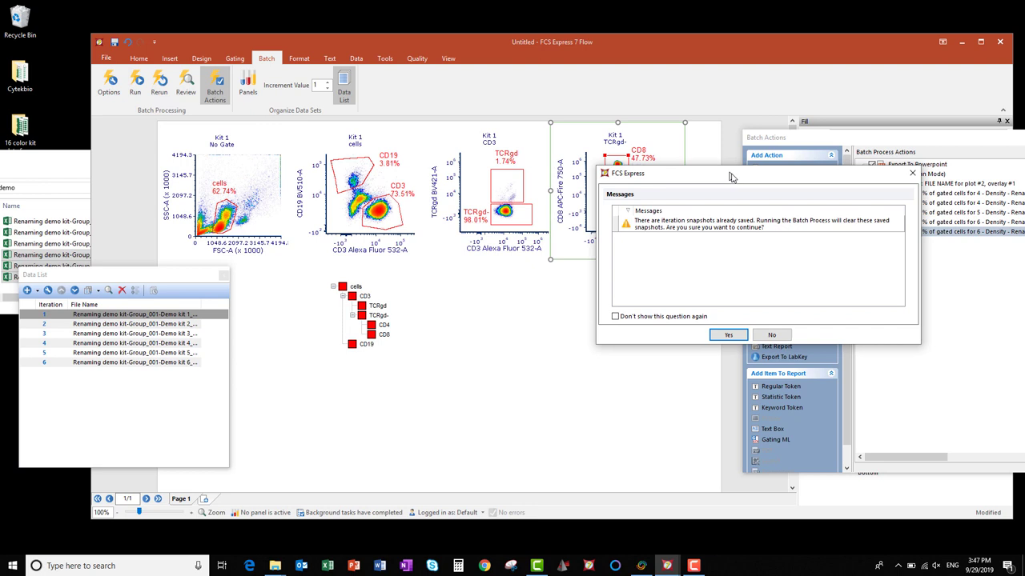
click(736, 336)
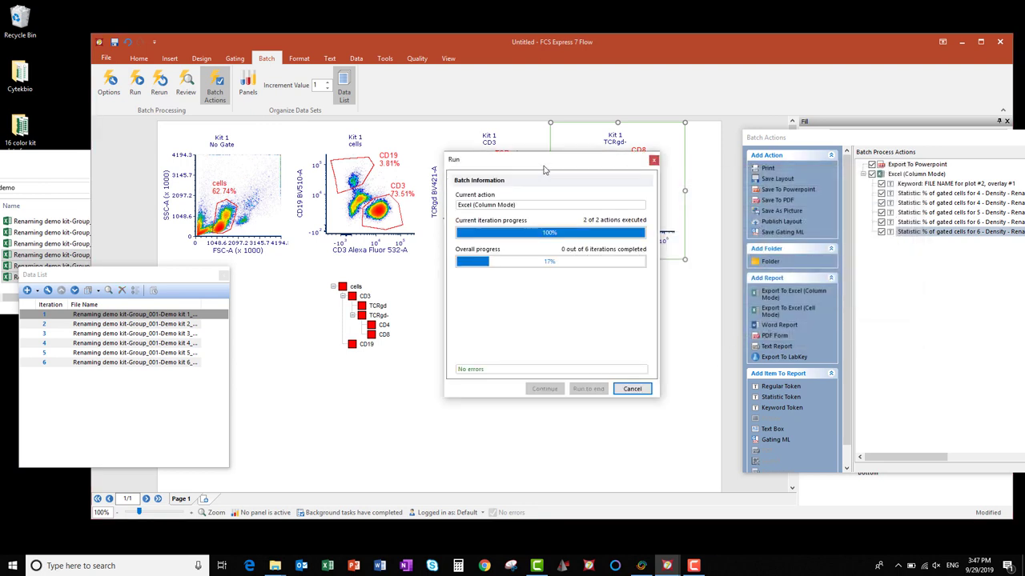
With the batch paused on Kit 2, reposition the cells gate over its main population, disable immediate updating, and slightly shift the CD3 gate.
drag(544, 164, 738, 281)
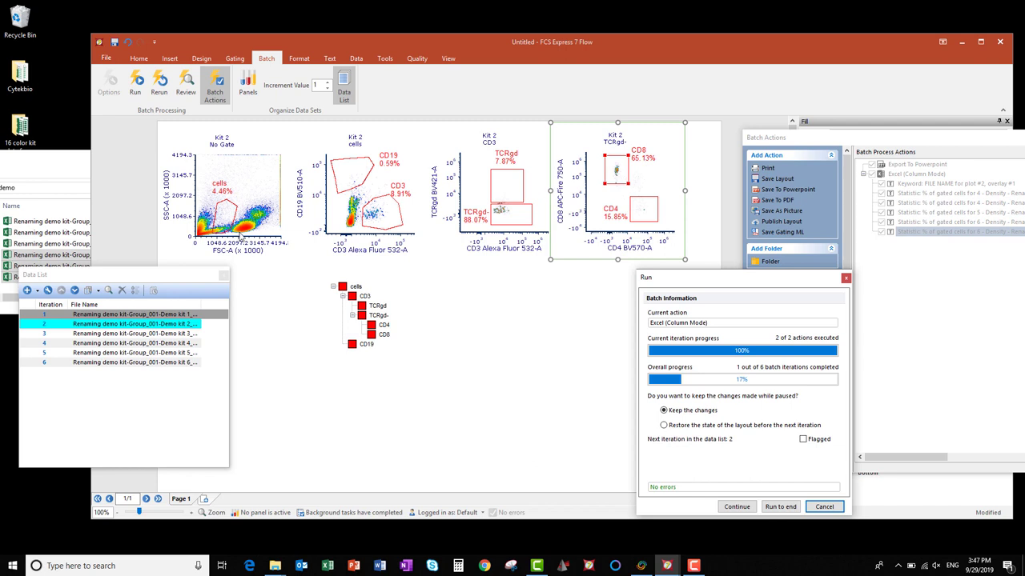
drag(226, 216, 271, 202)
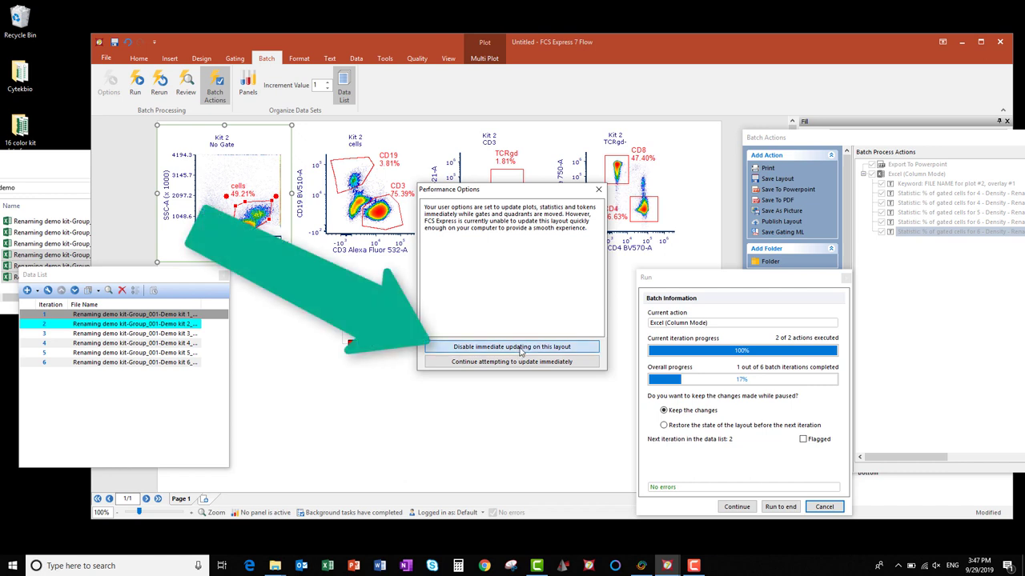
click(520, 347)
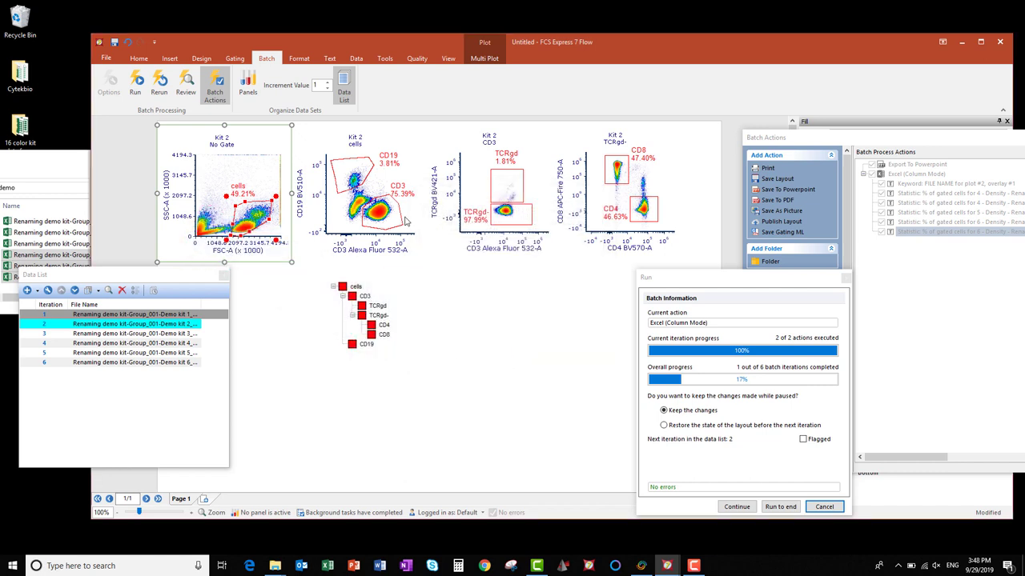
drag(390, 211, 393, 214)
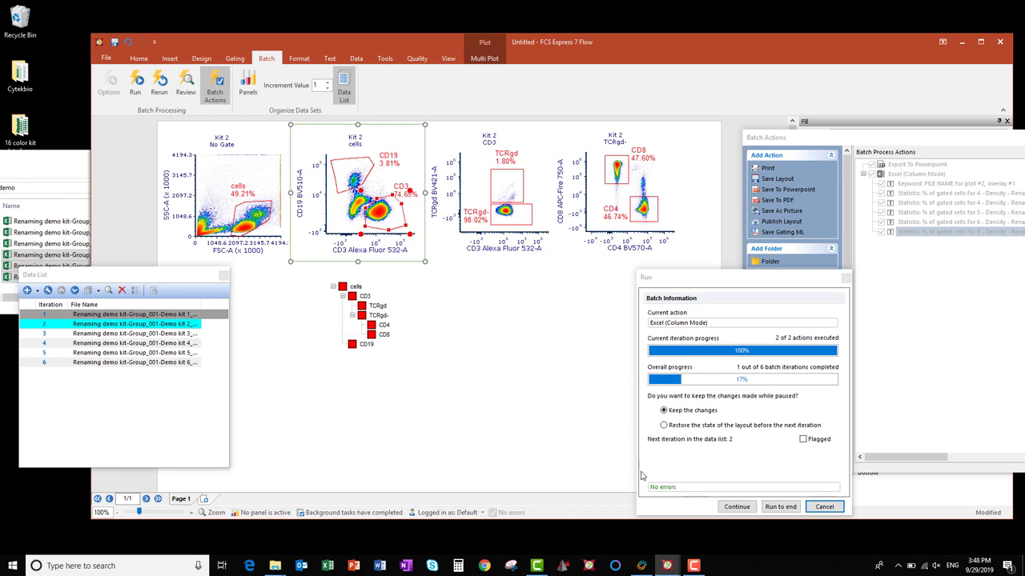
Continue the paused batch through Kit 3 to Kit 4, keeping the changes, and reposition the cells gate over Kit 4's main population.
click(737, 508)
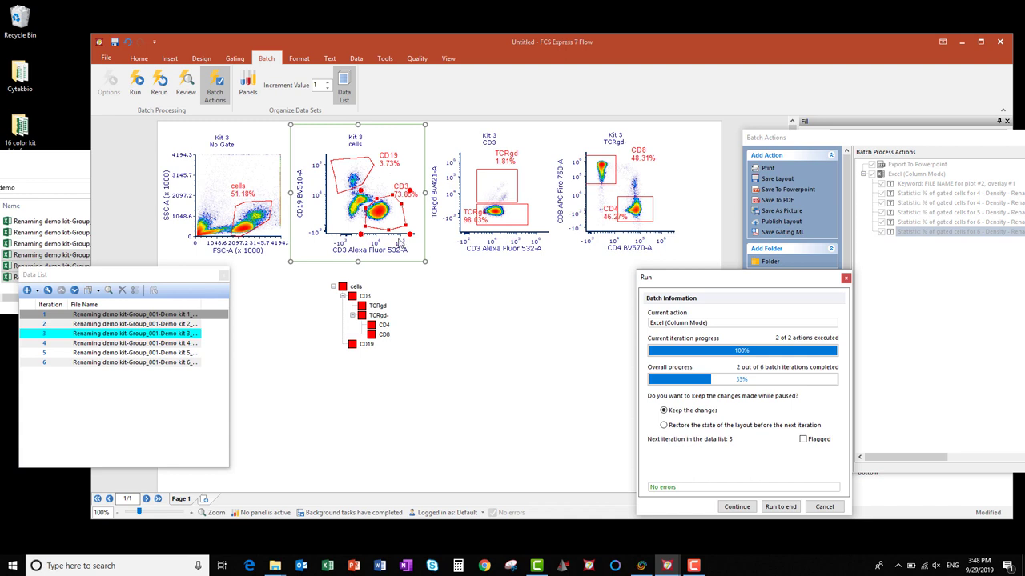
click(737, 507)
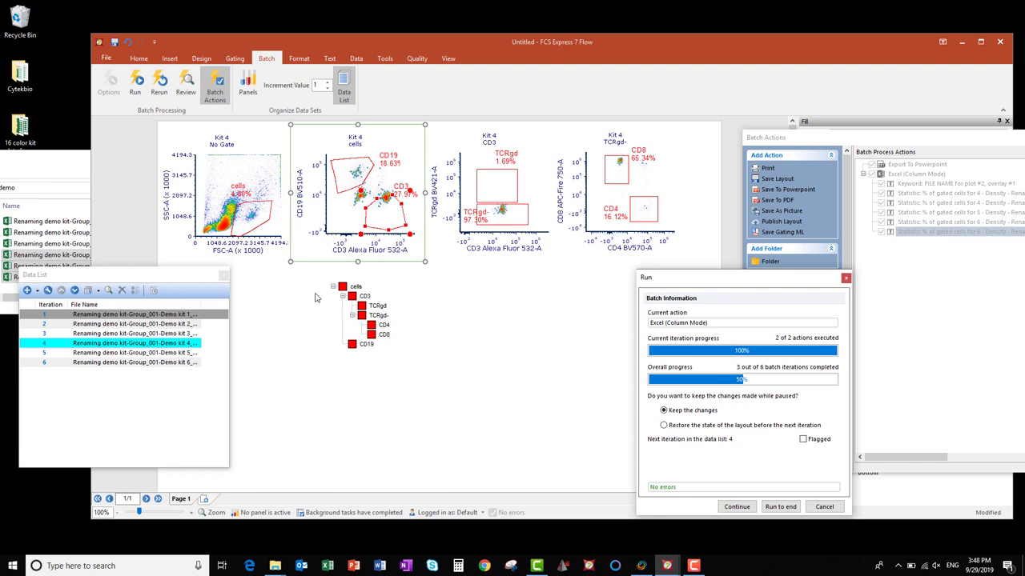
click(263, 221)
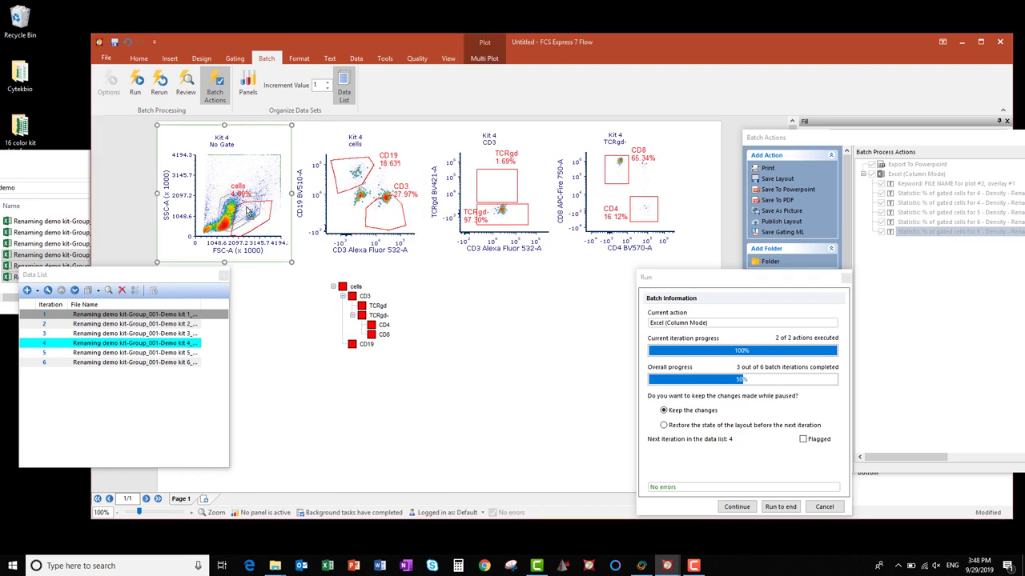
drag(268, 228, 248, 187)
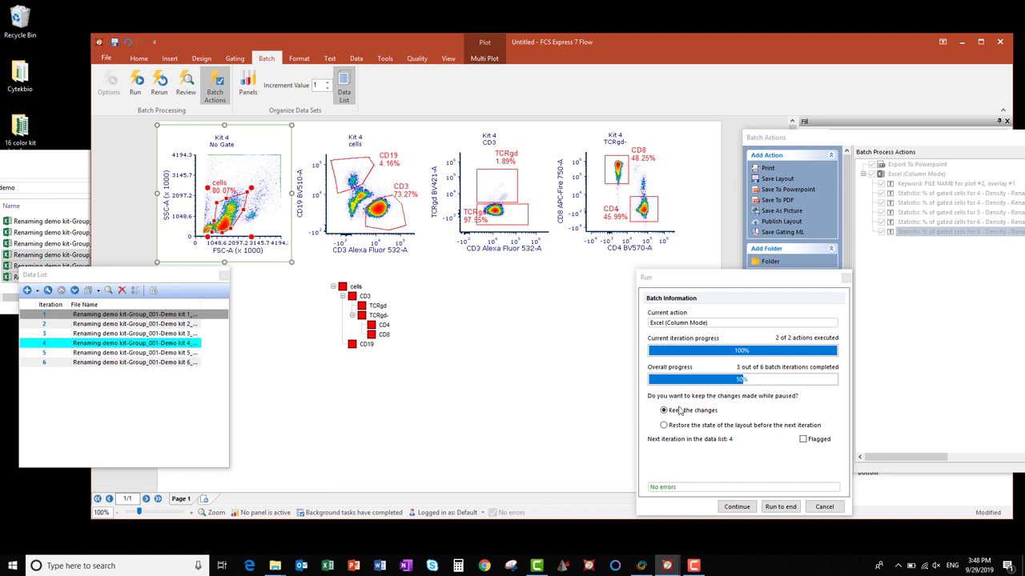
Advance the batch from Kit 4 to Kit 6, slightly shifting the cells gate on Kit 5 and keeping the changes.
click(728, 506)
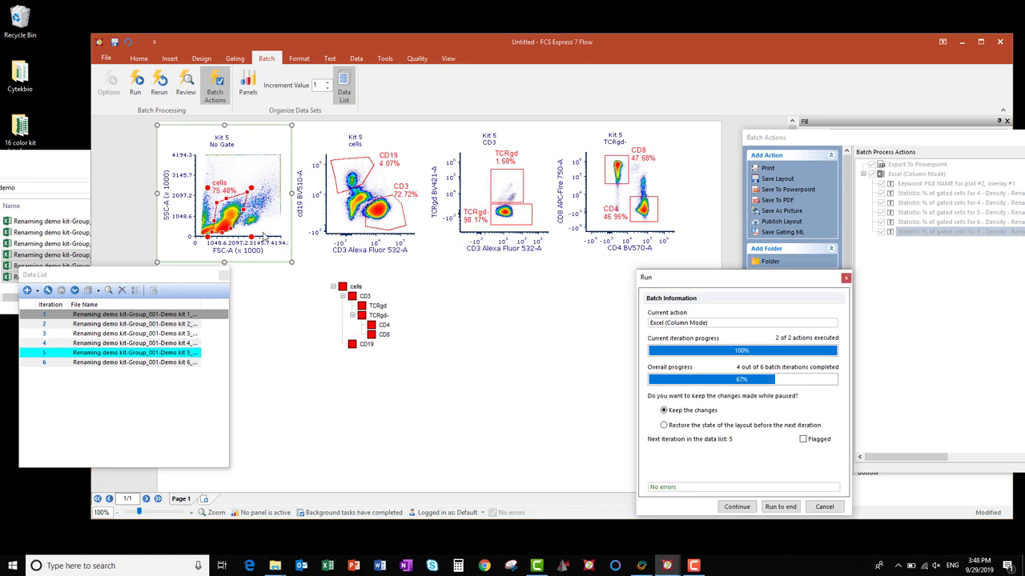
click(236, 215)
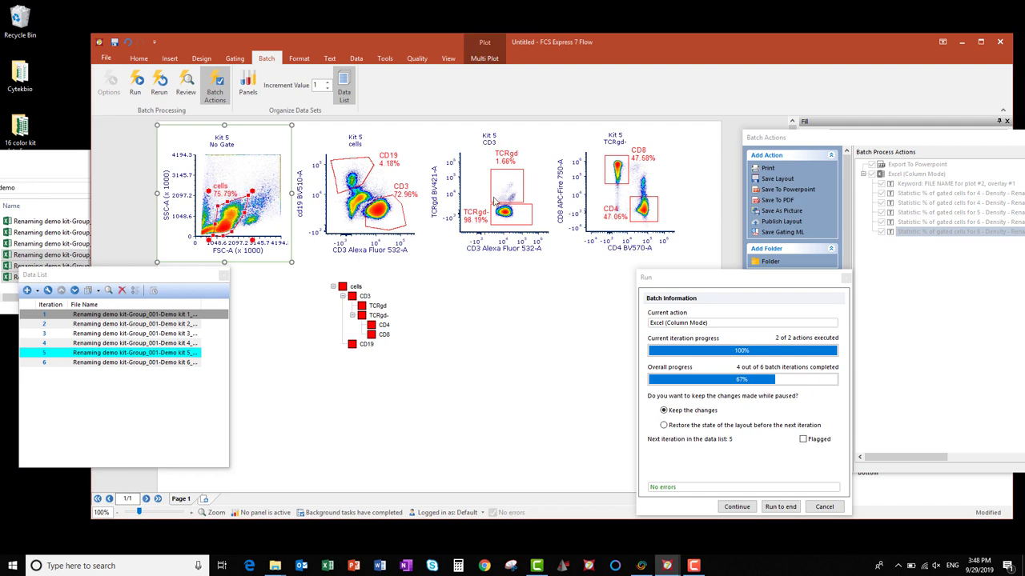
click(738, 507)
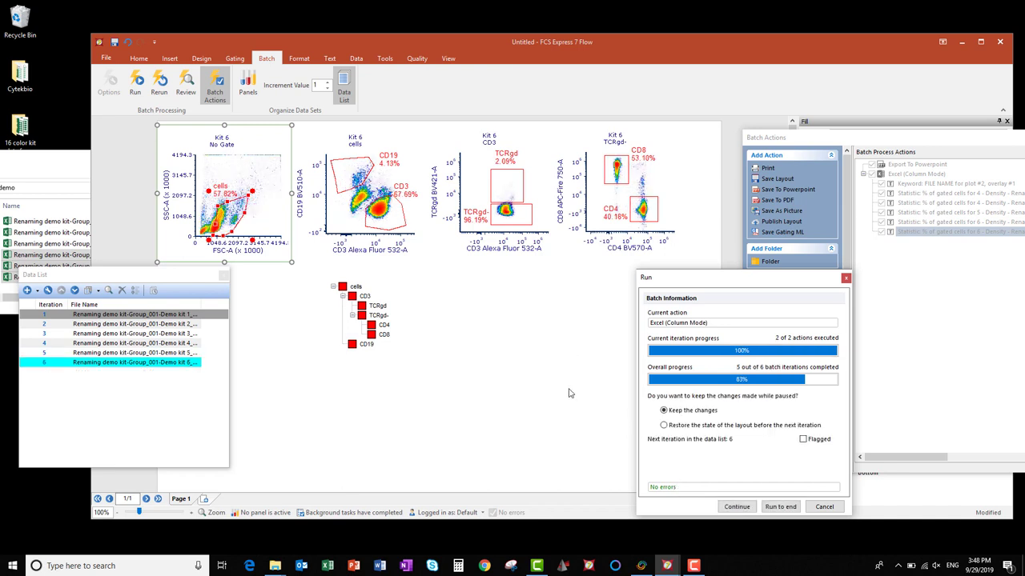
On Kit 6, reposition the cells gate over its main population, slightly shift the CD3, TCRgd and TCRgd- gates, and finish the batch.
click(234, 208)
mouse_move(229, 209)
mouse_down()
mouse_move(232, 216)
mouse_move(243, 192)
mouse_move(234, 194)
mouse_up()
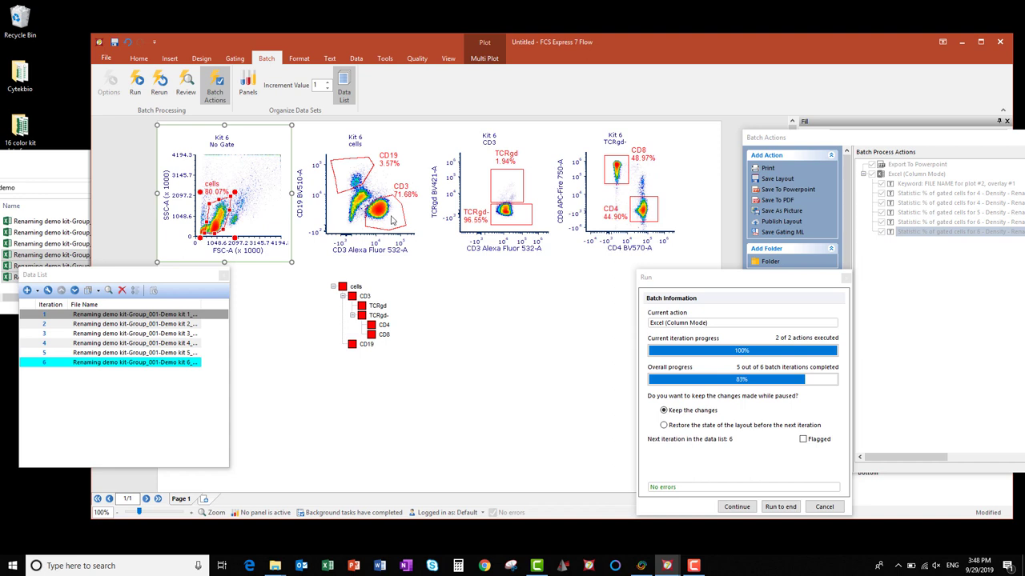
drag(391, 221, 393, 223)
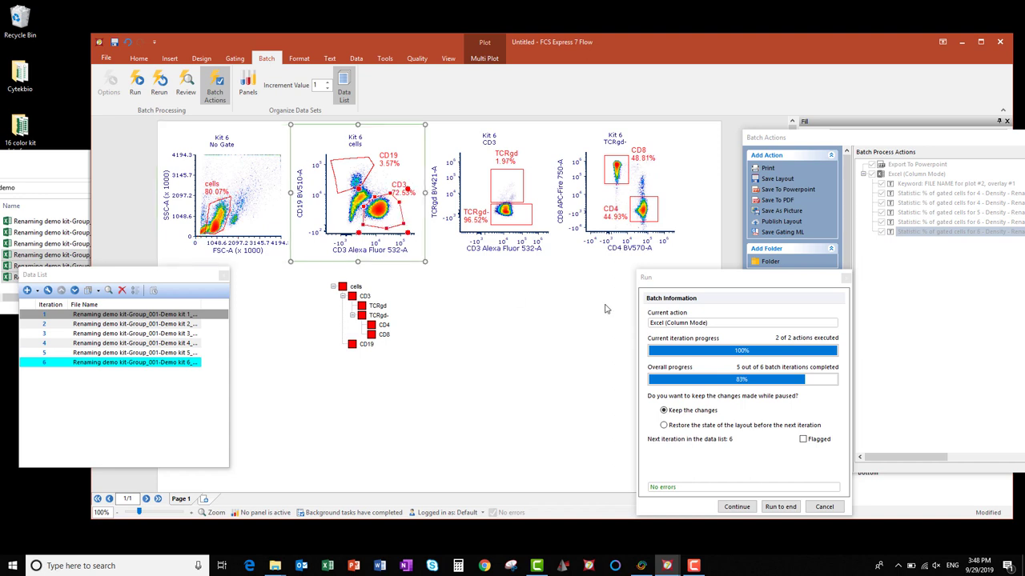
click(515, 196)
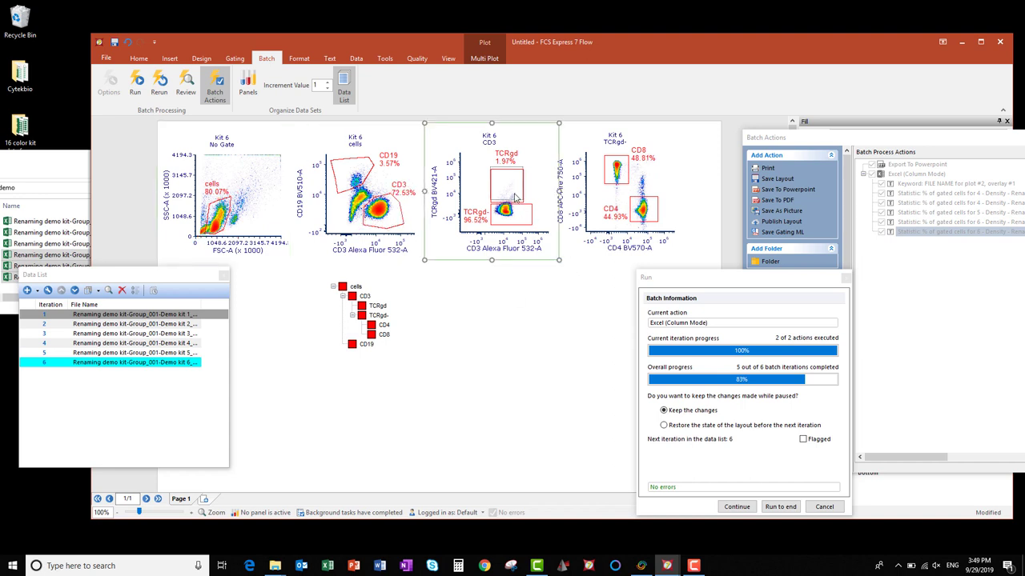
drag(515, 196, 515, 215)
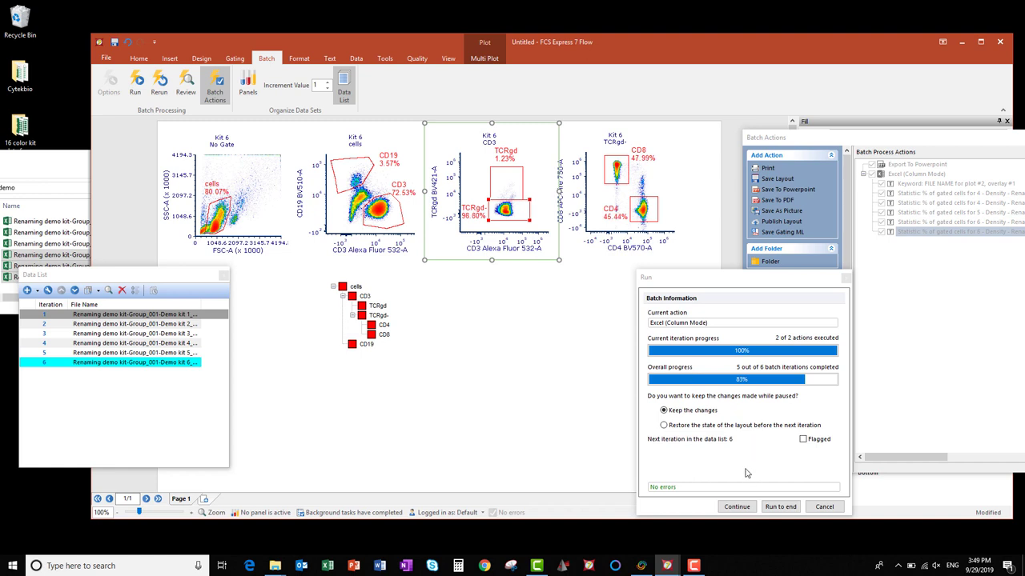
click(736, 507)
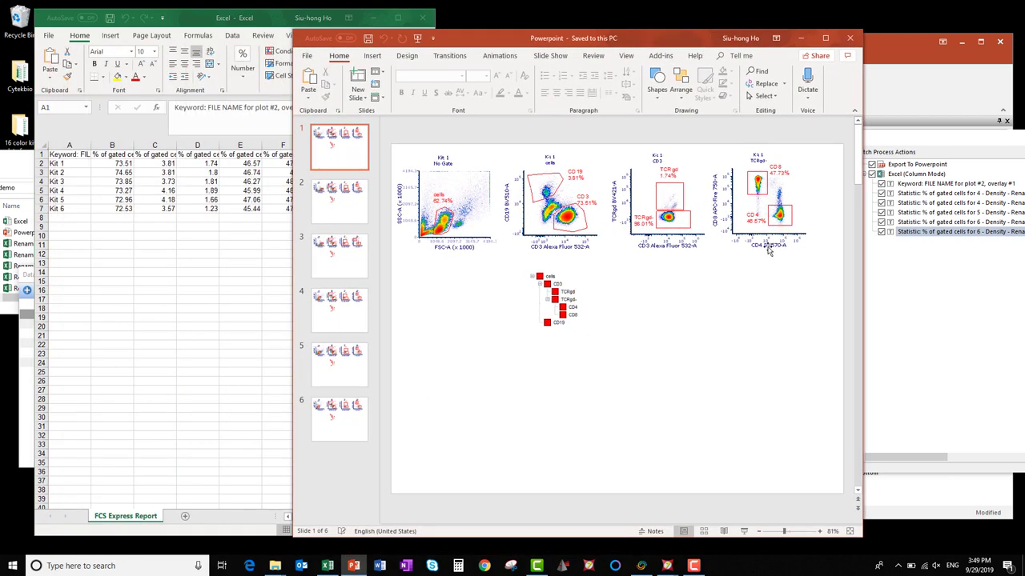
On slide 1 of the exported presentation, enlarge the Kit 1 No Gate plot and move the cells plot and gate tree away from it.
click(476, 207)
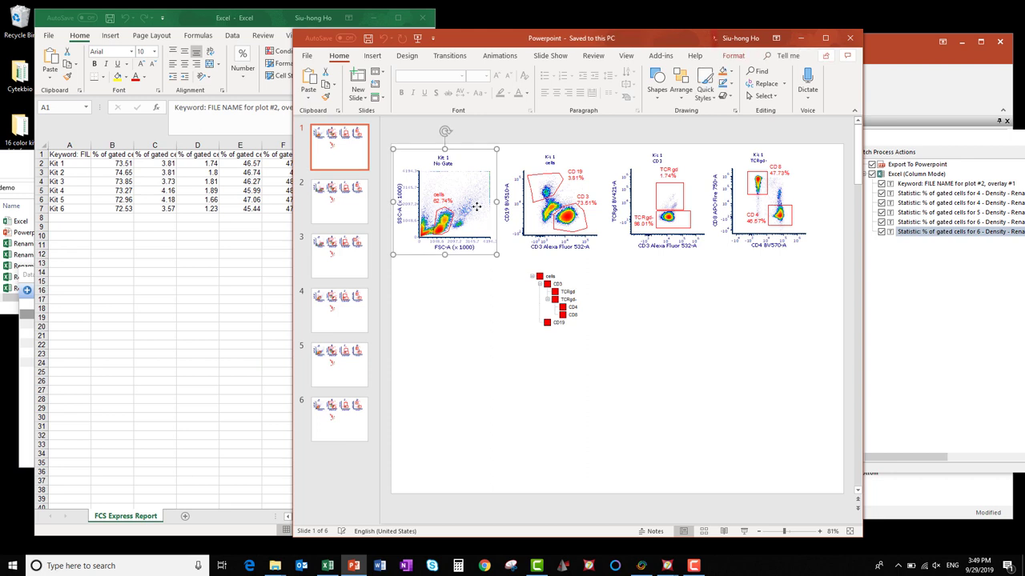
drag(502, 261, 549, 320)
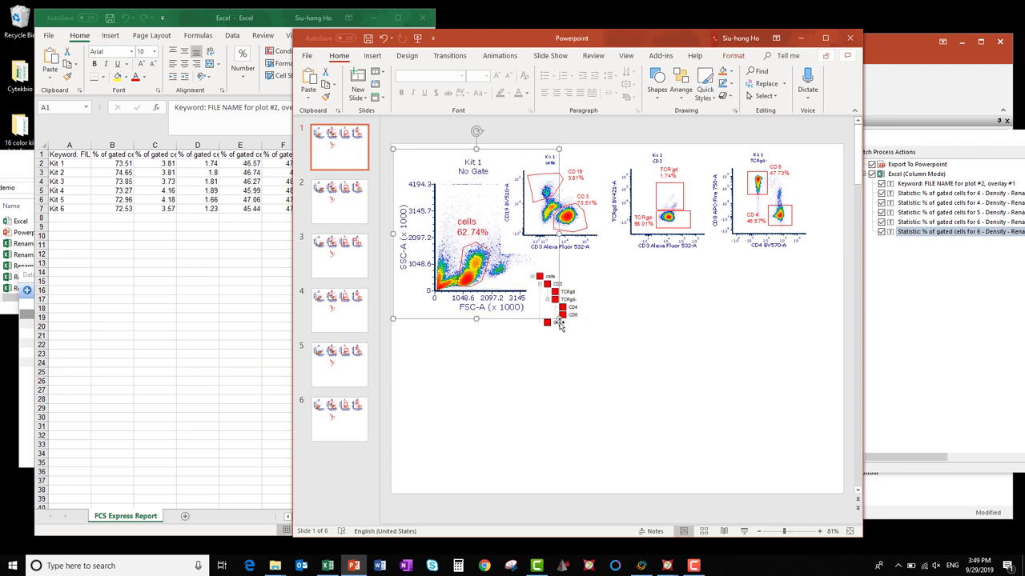
drag(513, 194, 695, 330)
drag(573, 274, 653, 323)
drag(694, 443, 638, 385)
drag(615, 319, 670, 428)
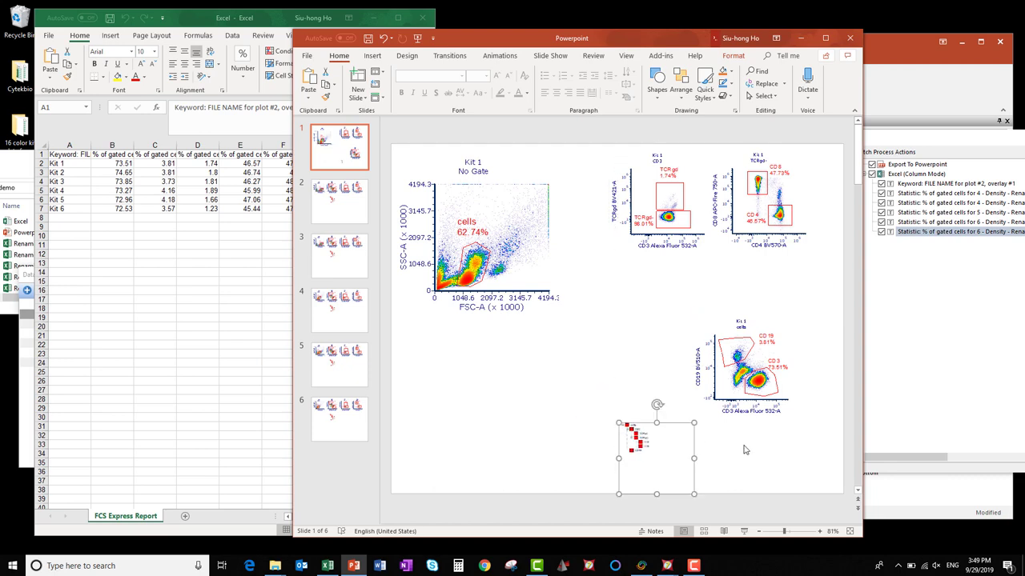
click(759, 455)
Move the PowerPoint window clear of the Excel report and widen columns A and B to read their headers.
drag(473, 43, 725, 346)
drag(272, 24, 448, 21)
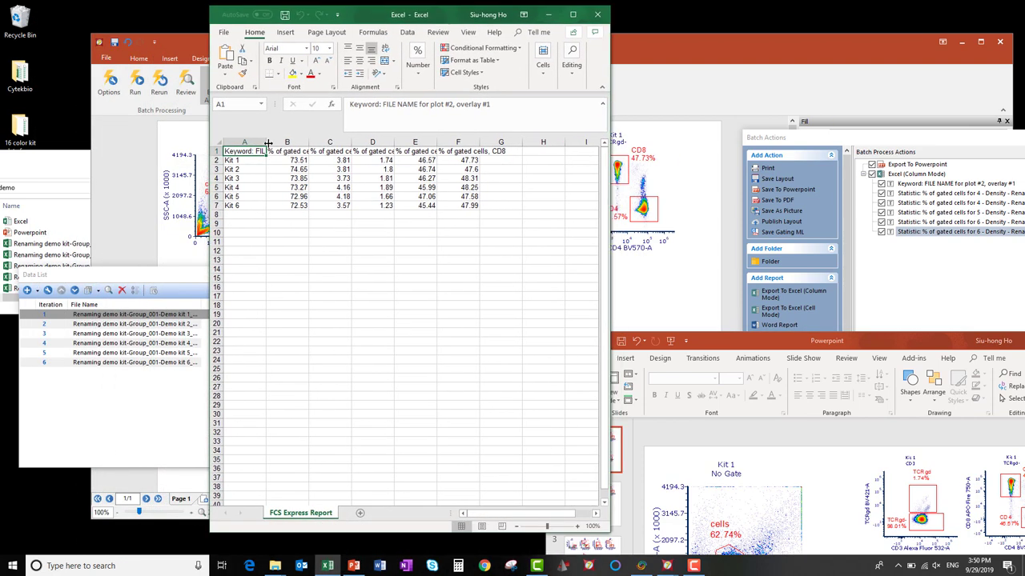
drag(266, 141, 366, 142)
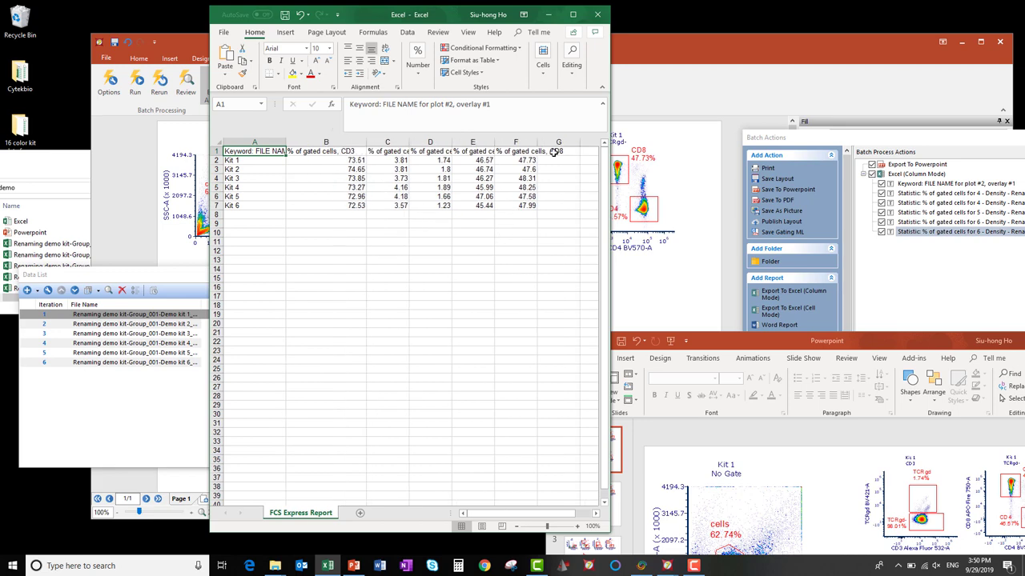
Close the Excel report and the PowerPoint presentation without saving the changes.
click(597, 14)
click(517, 294)
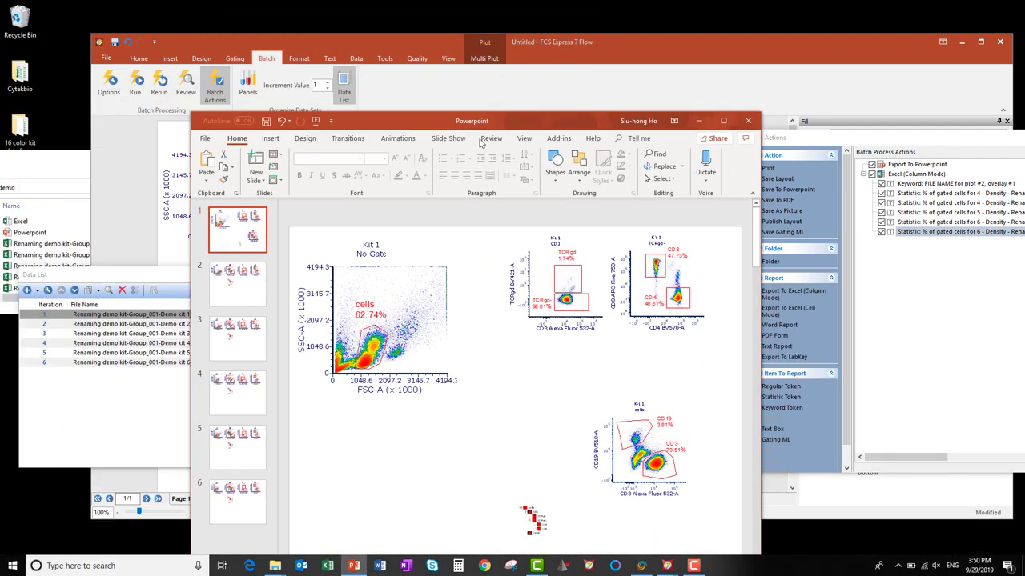
click(747, 121)
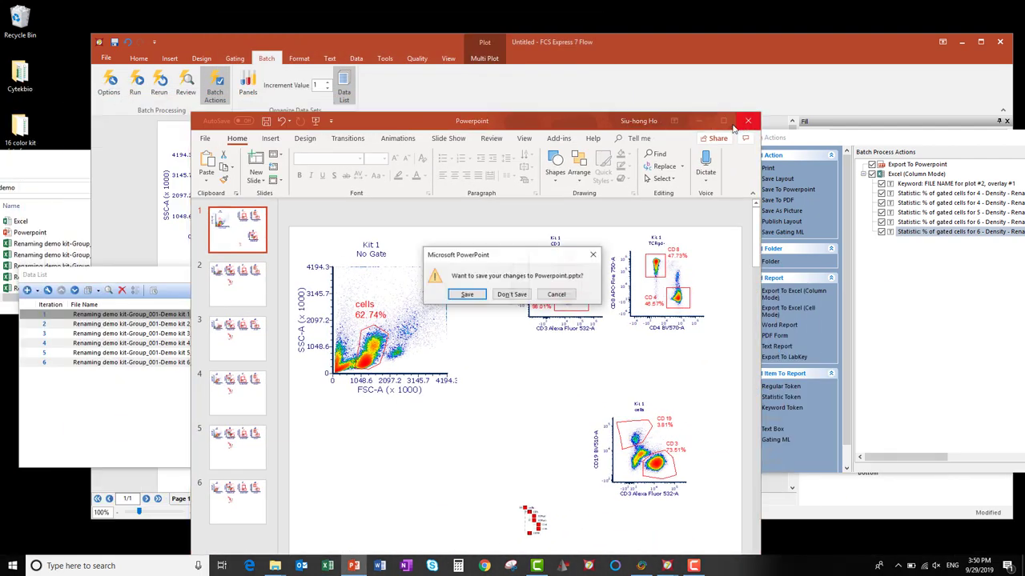
click(512, 295)
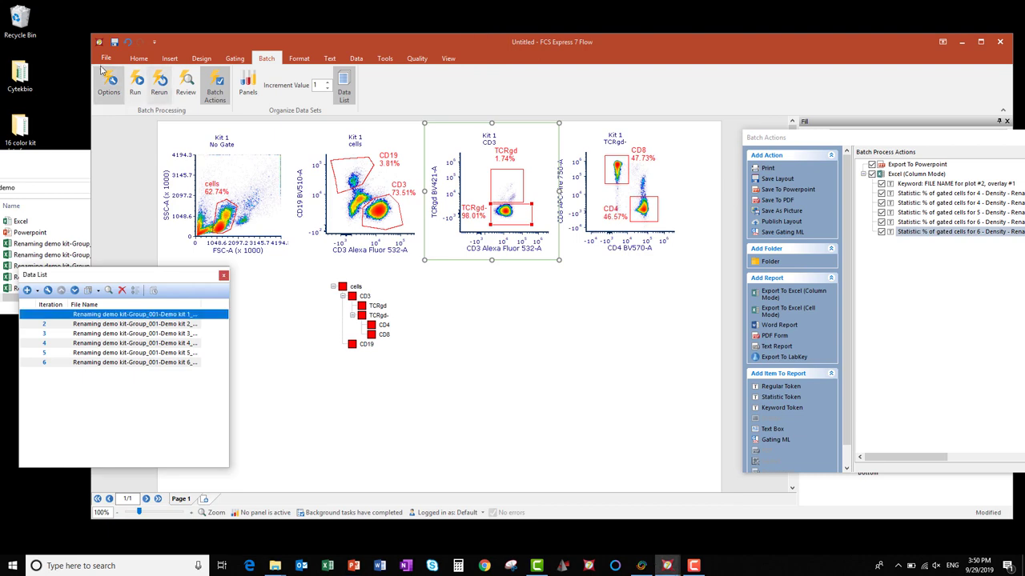
Save the layout as "analyzed" with linked data in the 16 color kit data for demo folder.
click(105, 59)
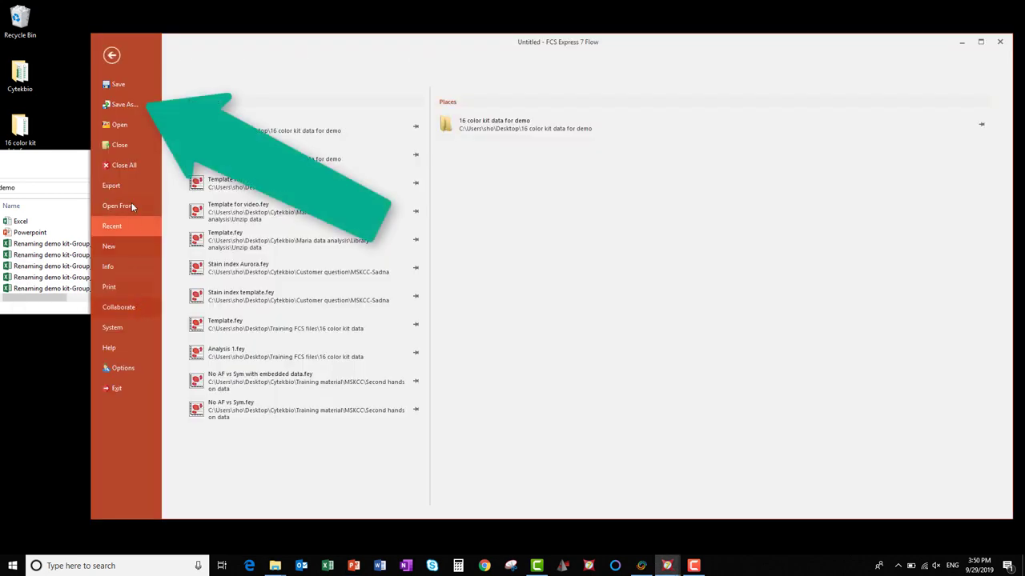
click(124, 104)
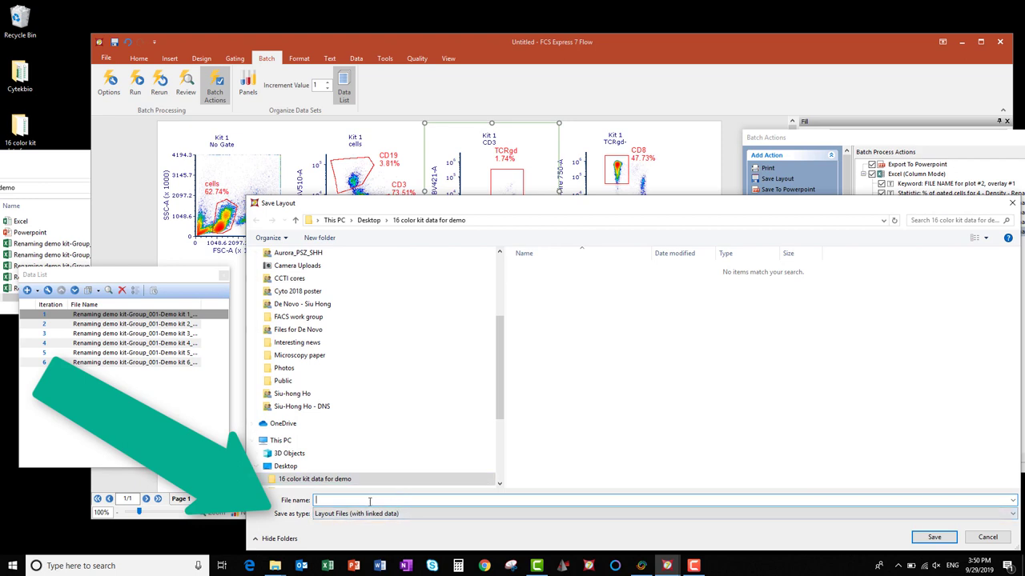
text(analyzed)
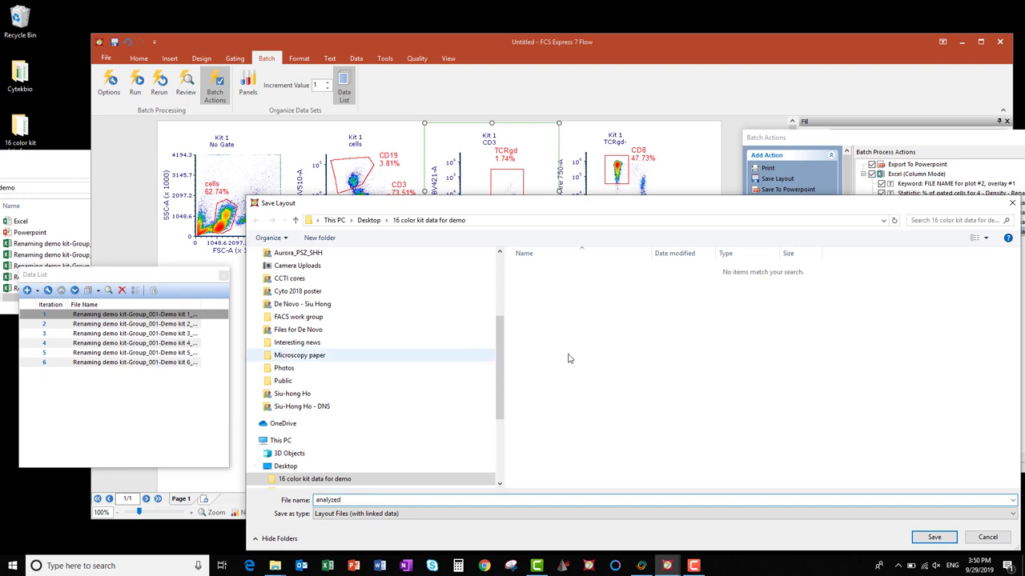
click(931, 537)
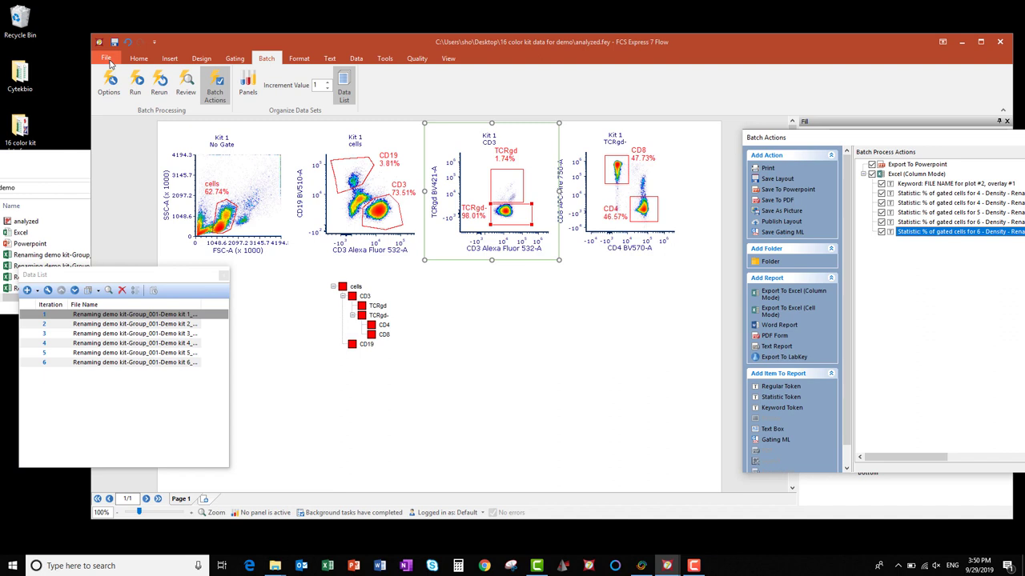
Save a copy of the layout as "template" in the same folder, using Layout Files (with unlinked data) as the file type.
click(107, 59)
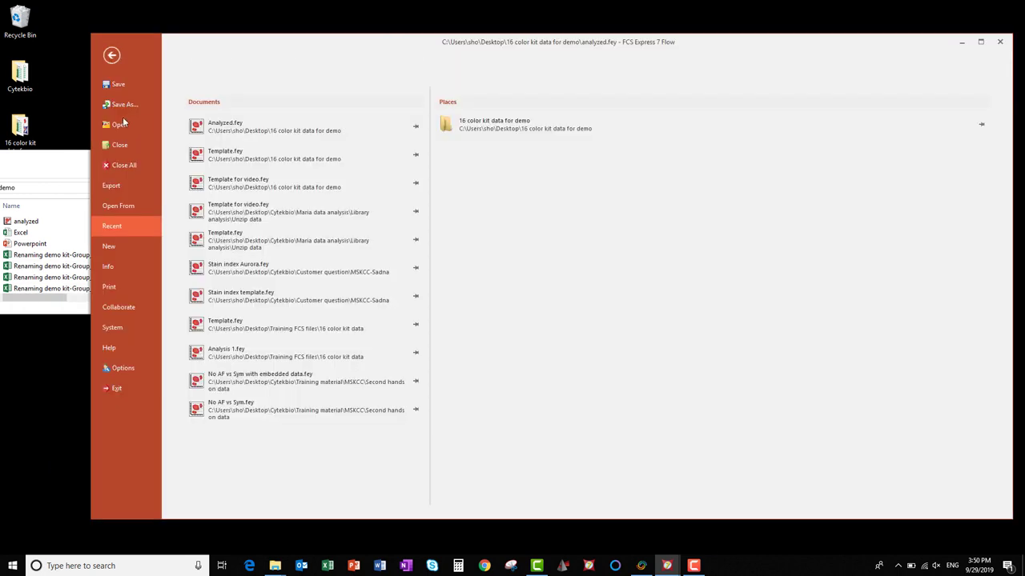
key(Escape)
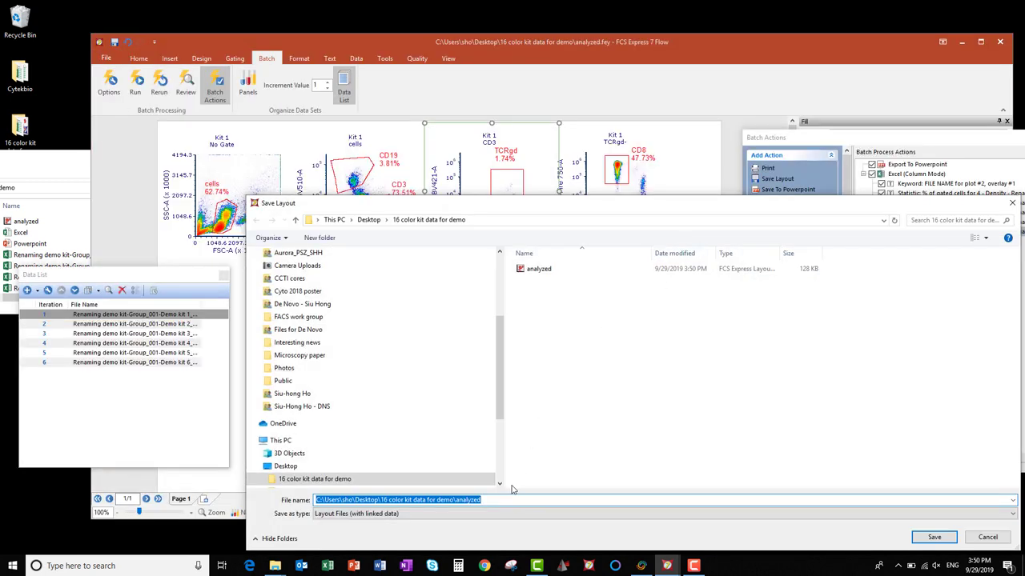
text(template)
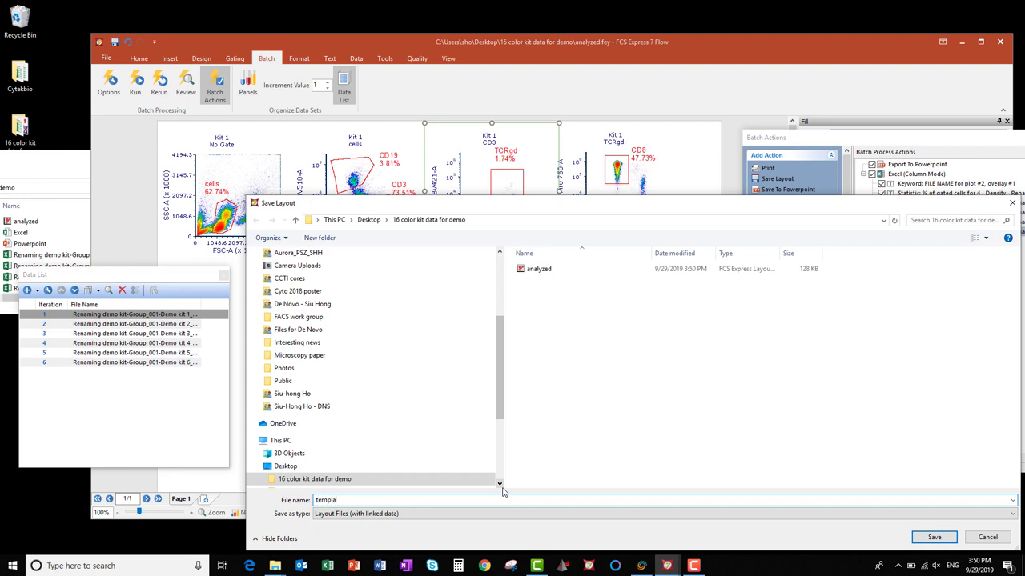
click(461, 514)
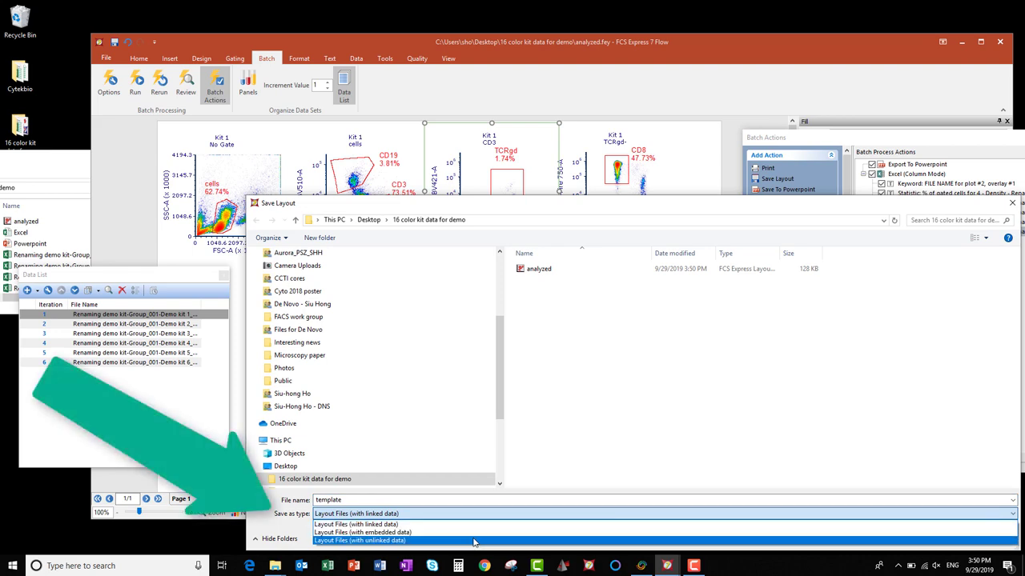
click(473, 541)
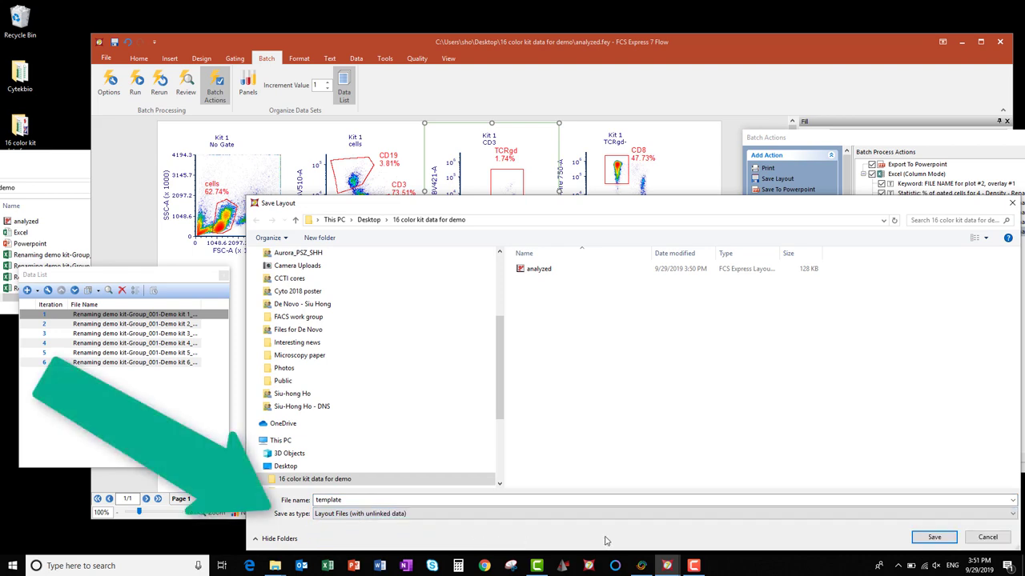
click(934, 538)
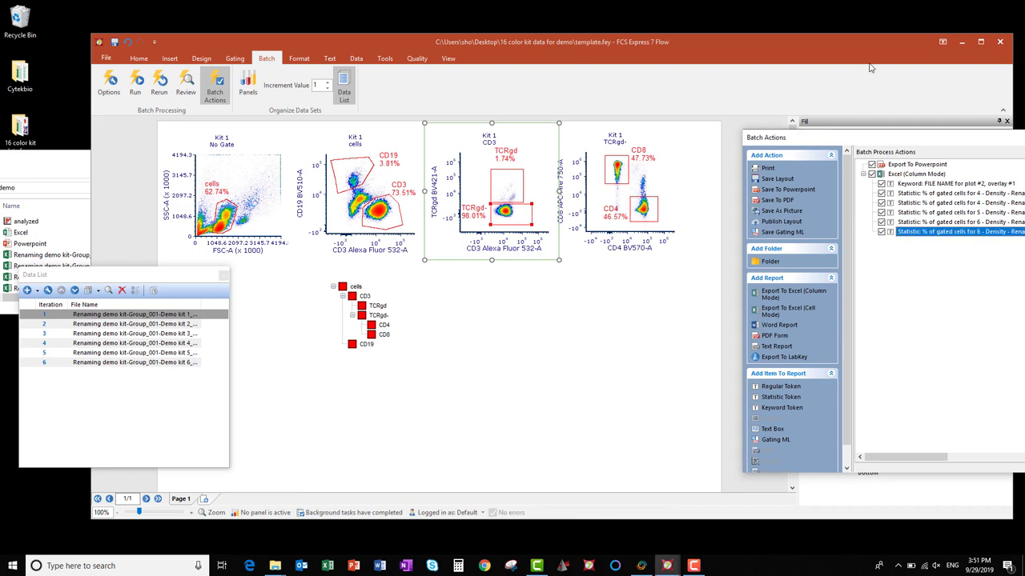
Close the current layout and open the template file from the 16 color kit data for demo folder window, enlarged to list all files.
click(1000, 42)
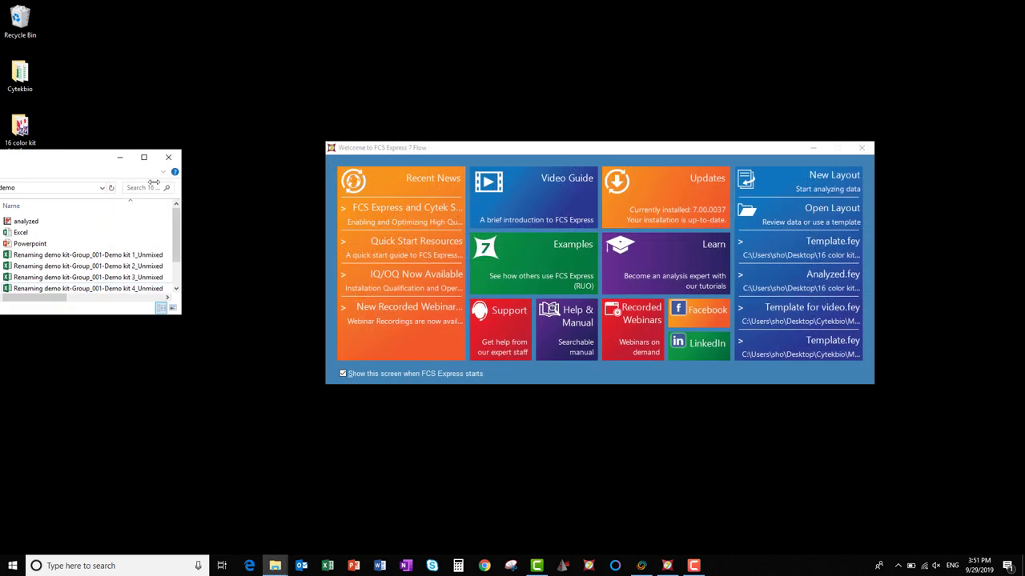
drag(58, 166, 113, 163)
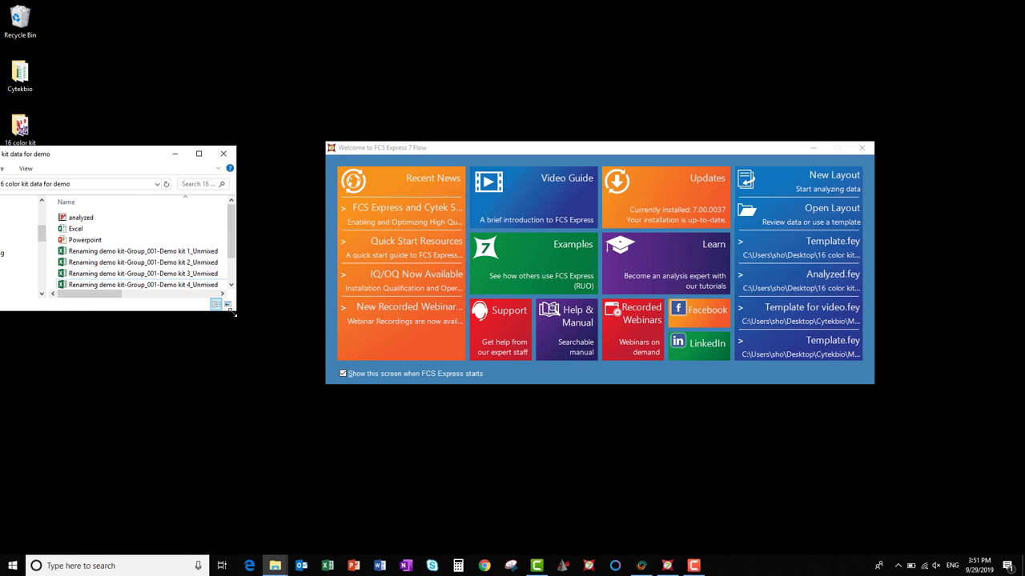
drag(234, 312, 274, 424)
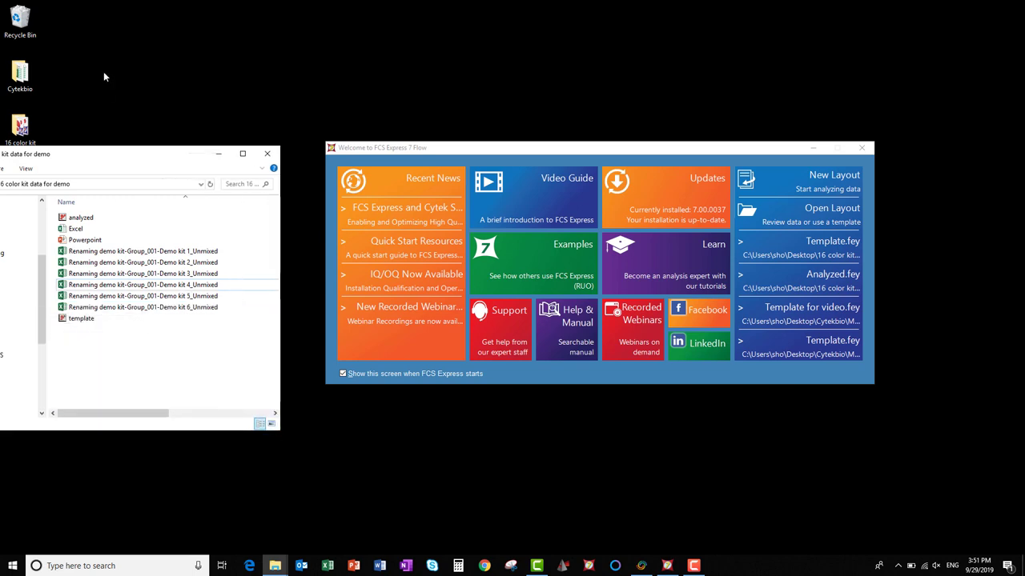
drag(107, 163, 132, 163)
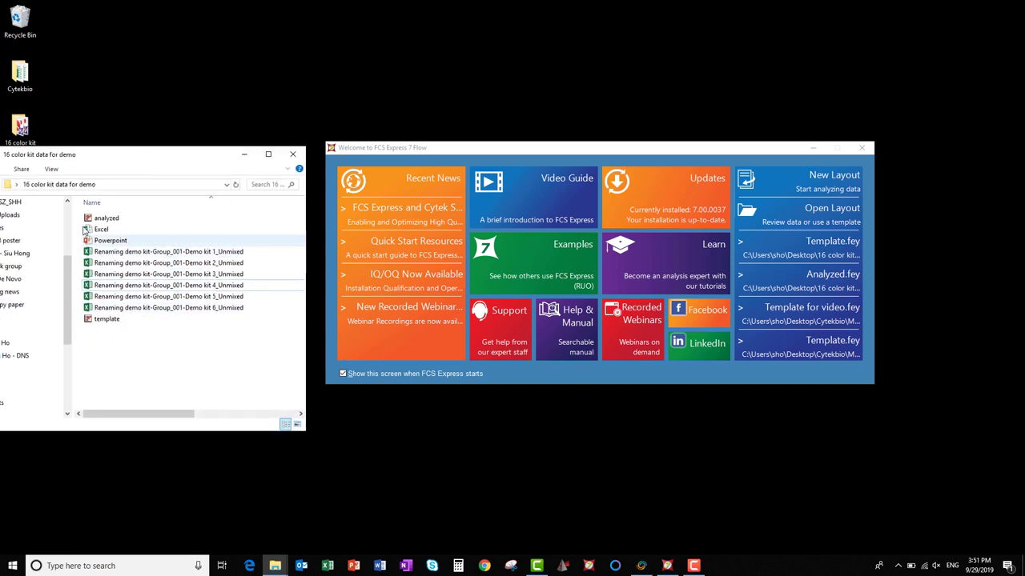
click(106, 323)
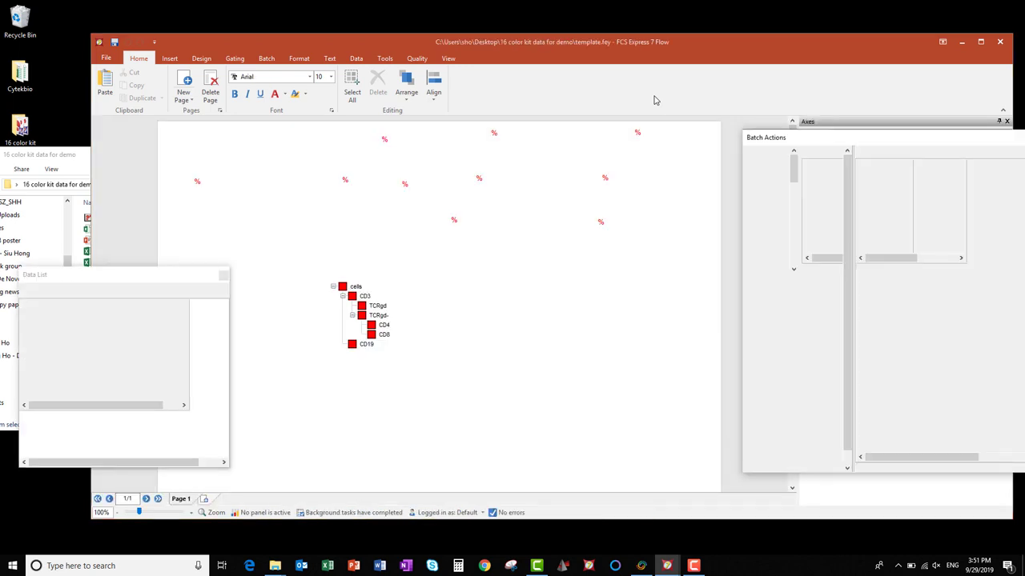
Add the Demo kit 1 data file from the folder to the Data List and change the base overlay on all objects to it.
drag(403, 42, 629, 64)
drag(156, 276, 404, 261)
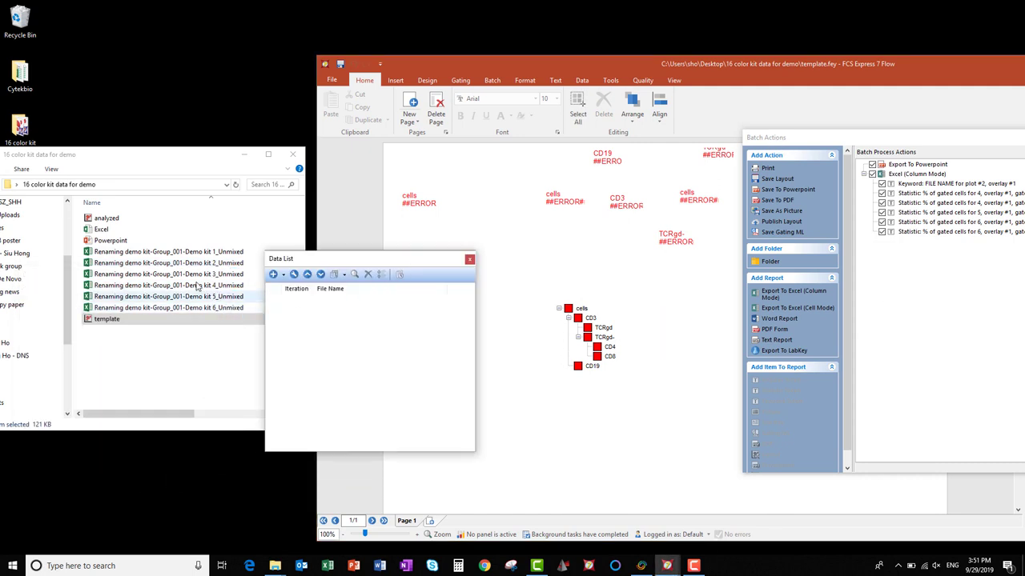
drag(192, 259, 398, 294)
drag(342, 259, 220, 185)
click(254, 227)
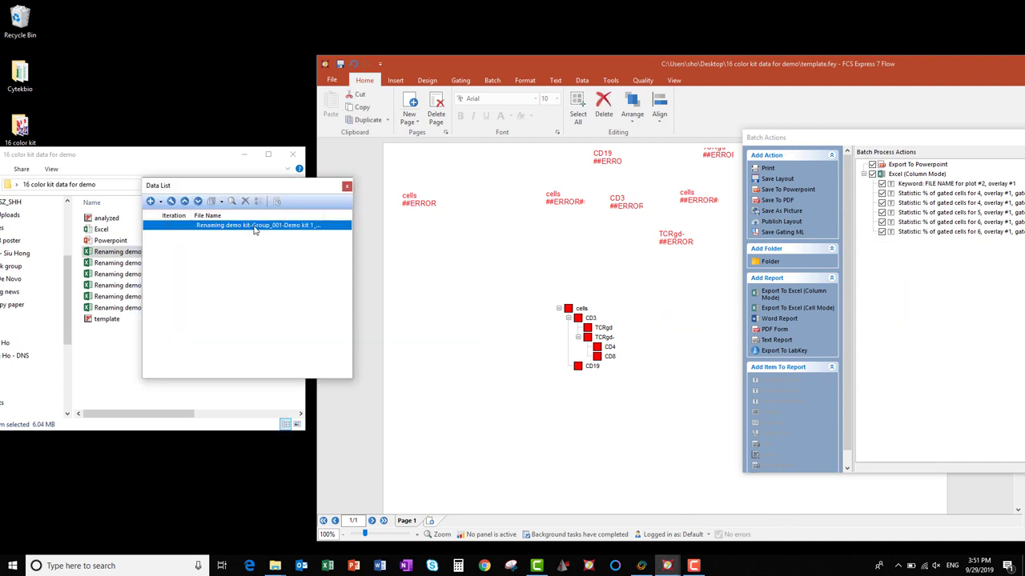
double_click(254, 226)
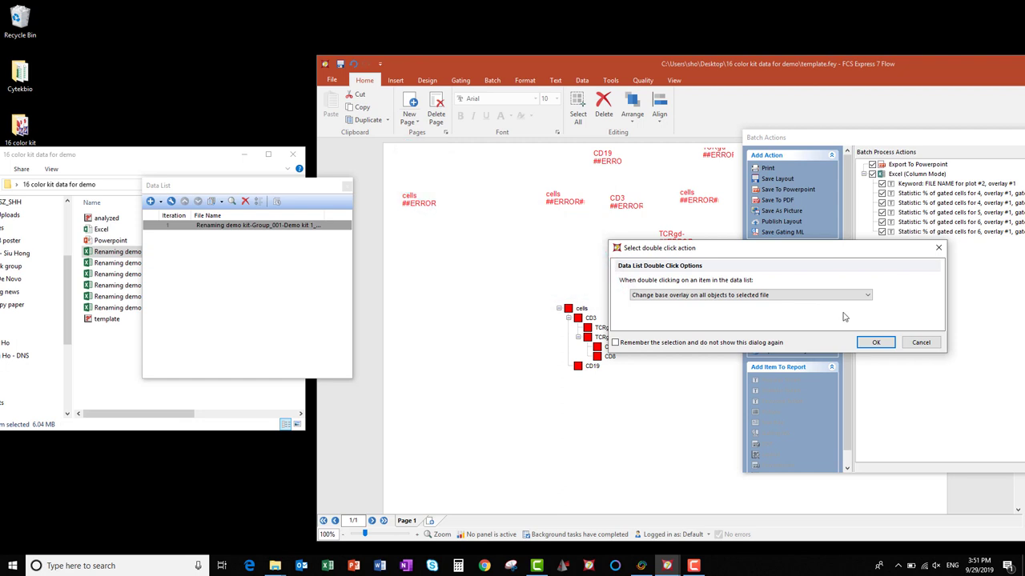
click(873, 343)
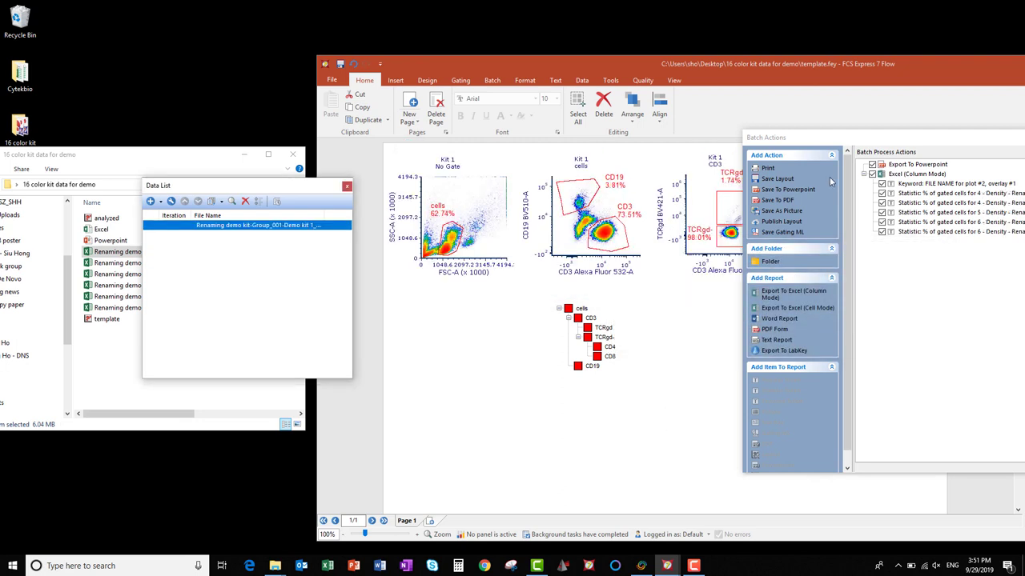
Change the output file of the Export To Powerpoint batch action to Powerpoint2 in the 16 color kit data for demo folder.
drag(767, 138, 690, 301)
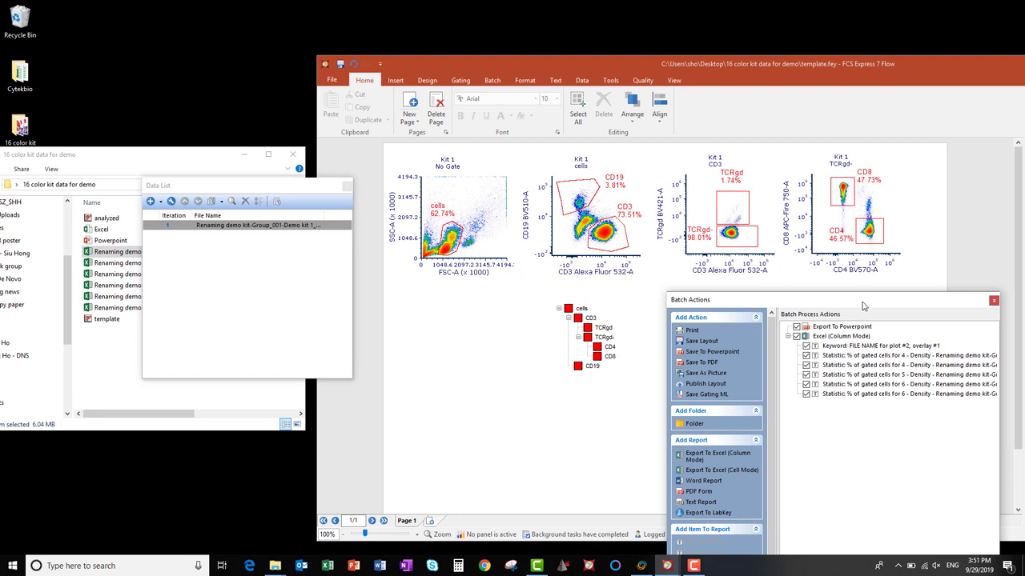
drag(869, 297, 854, 149)
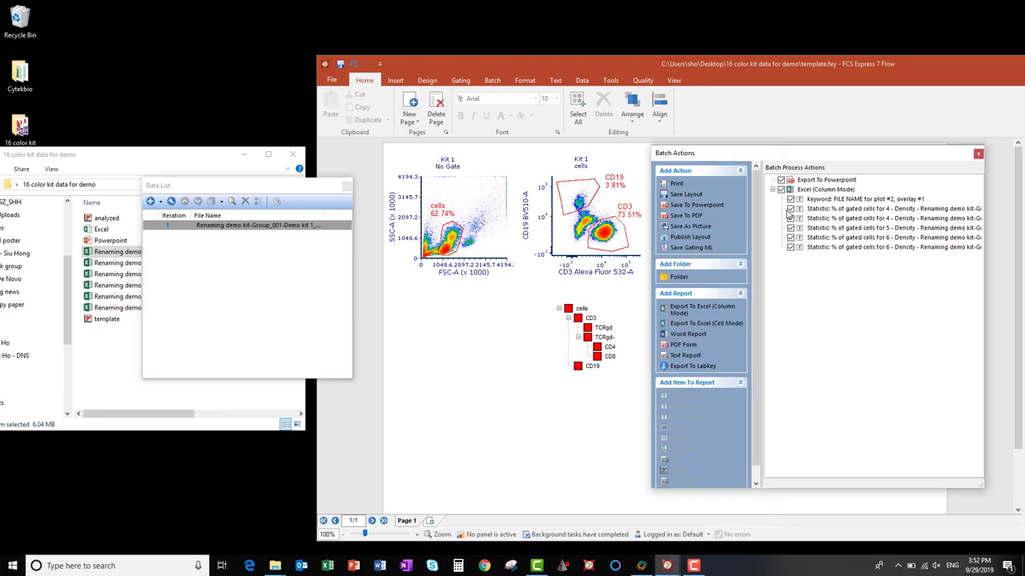
double_click(834, 183)
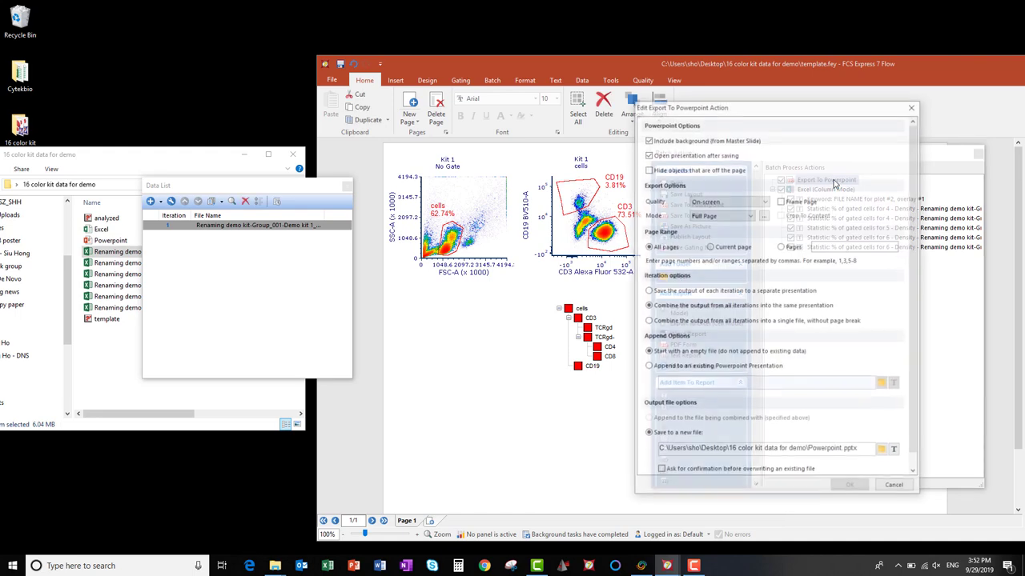
drag(825, 112, 550, 79)
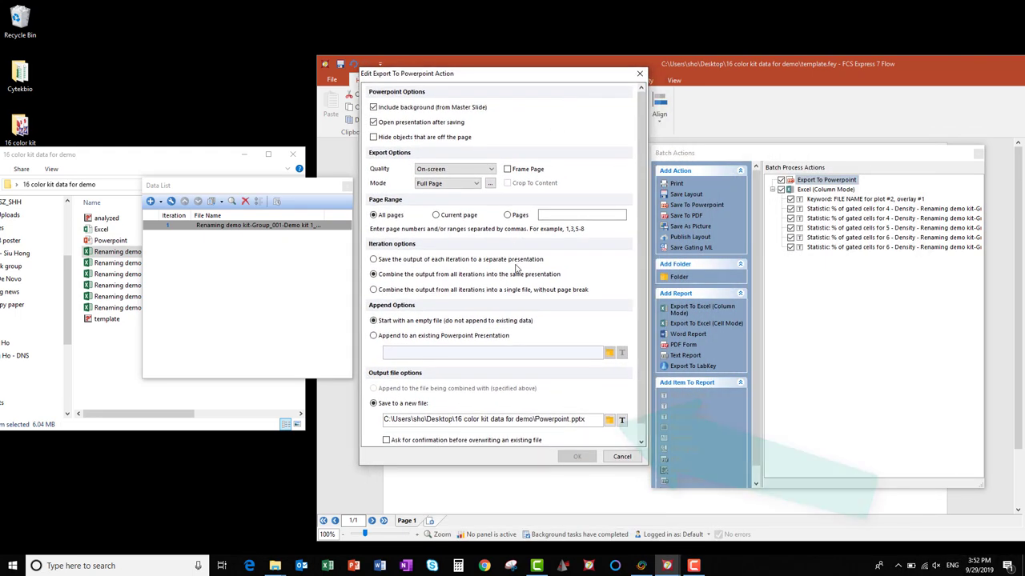
click(609, 421)
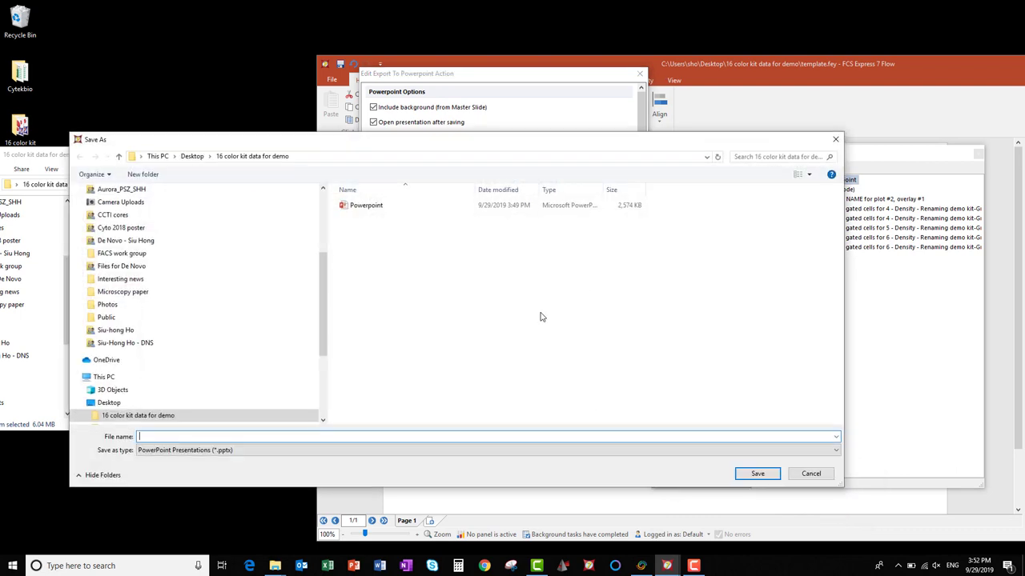
click(360, 206)
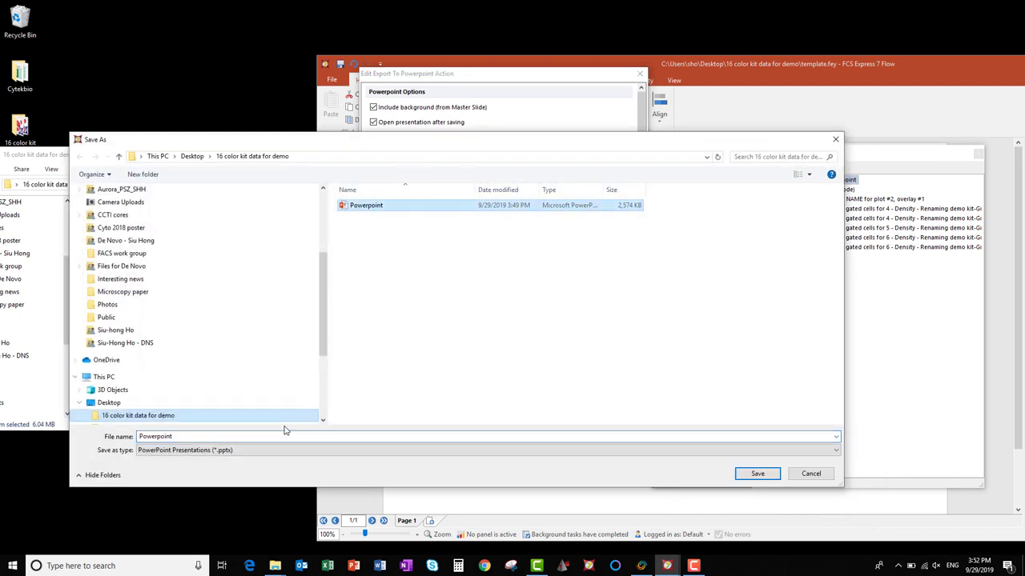
click(191, 438)
click(196, 436)
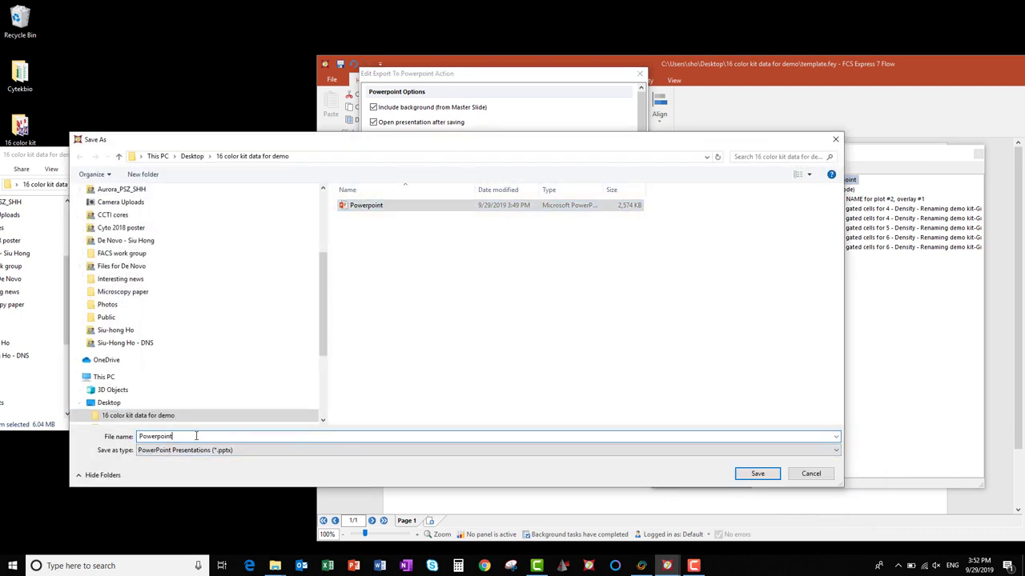
text(2)
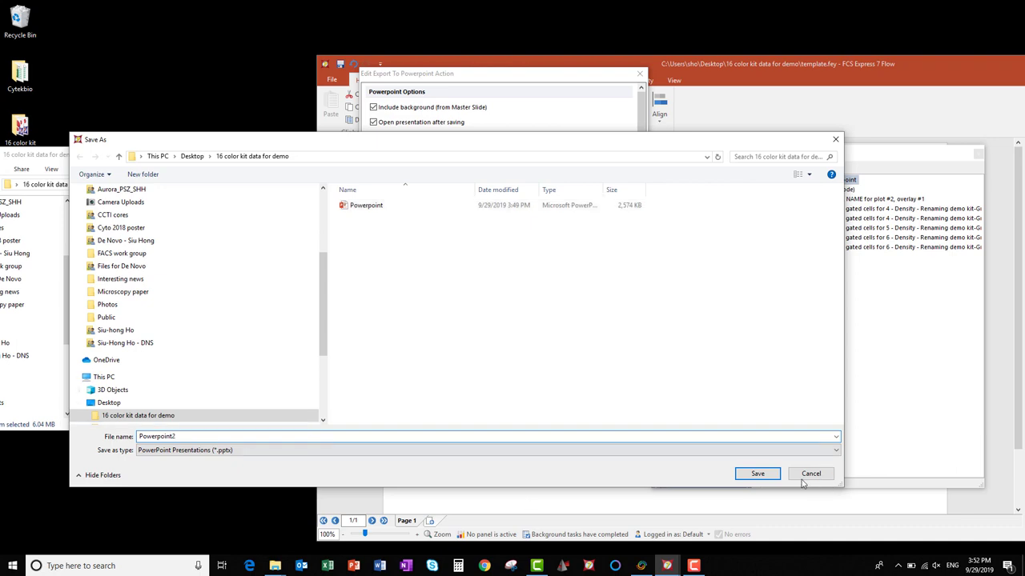
click(757, 473)
click(576, 452)
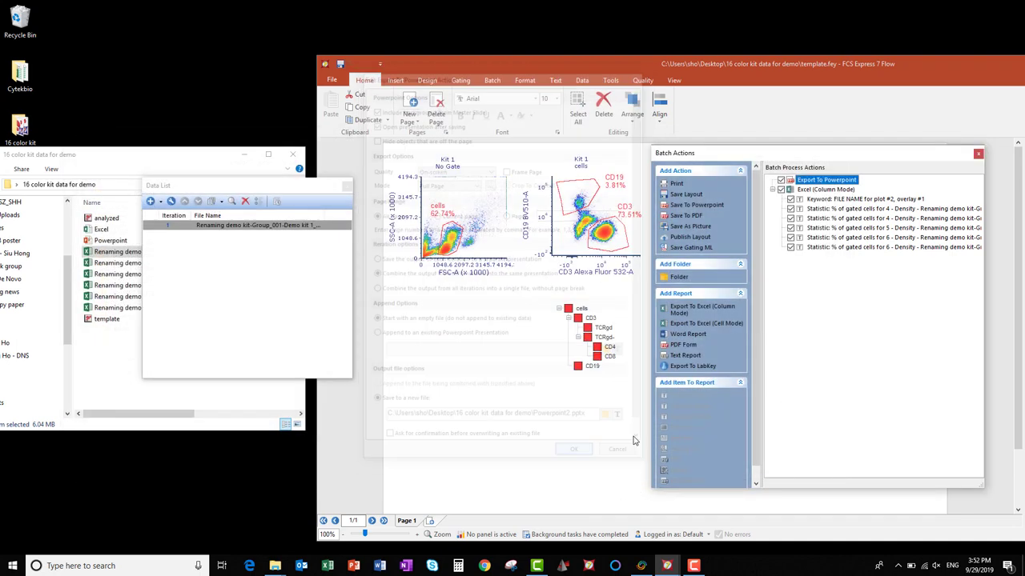
Change the output file of the Excel (Column Mode) batch report to Excel2 in the 16 color kit data for demo folder.
click(818, 190)
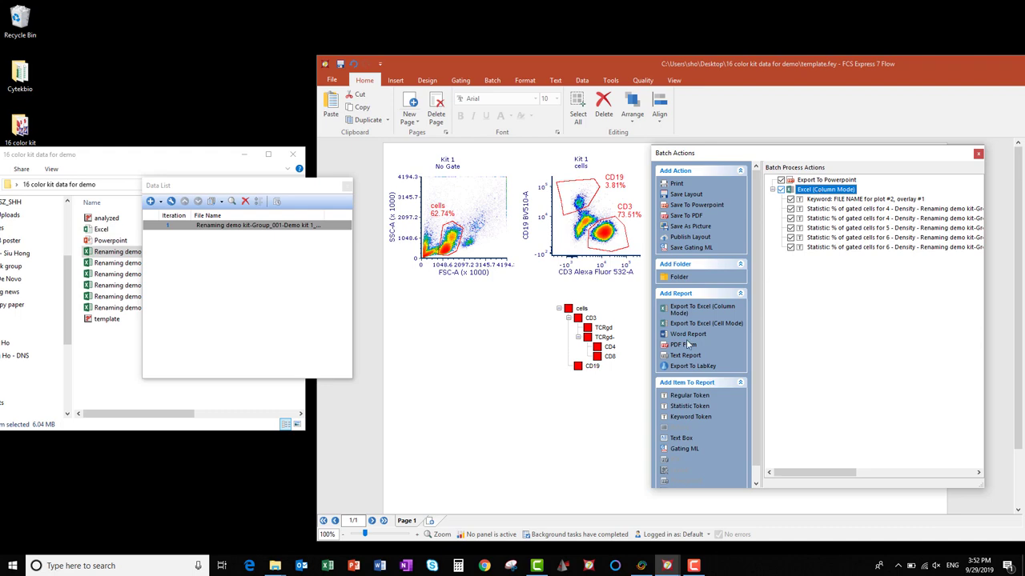
click(950, 287)
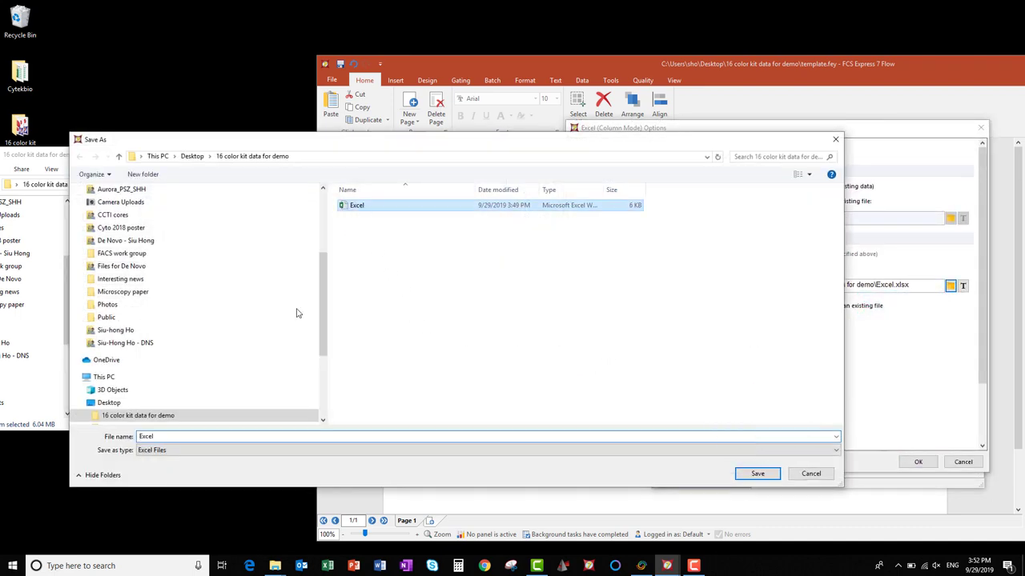
click(191, 439)
click(191, 440)
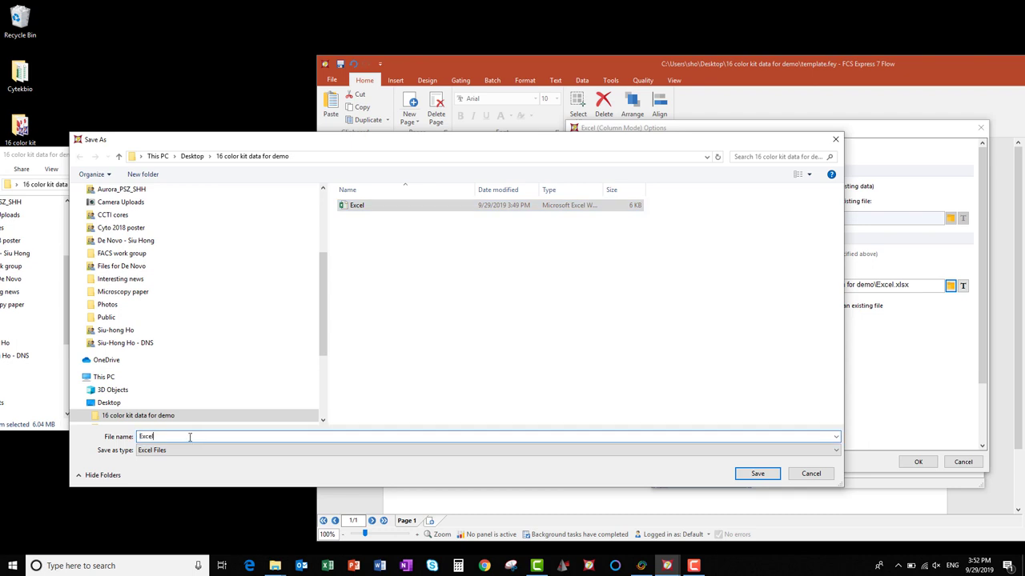
text(2)
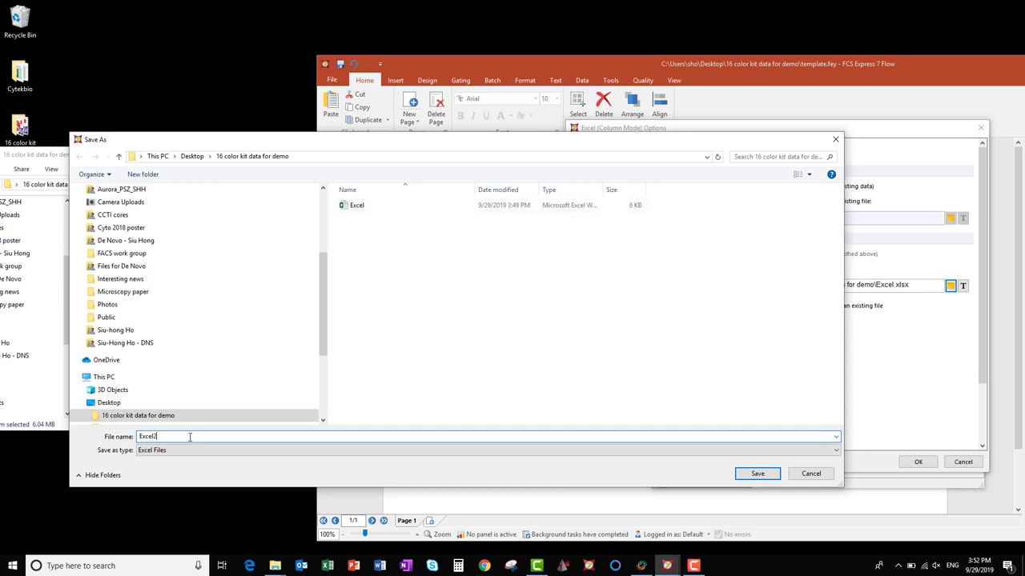
click(738, 476)
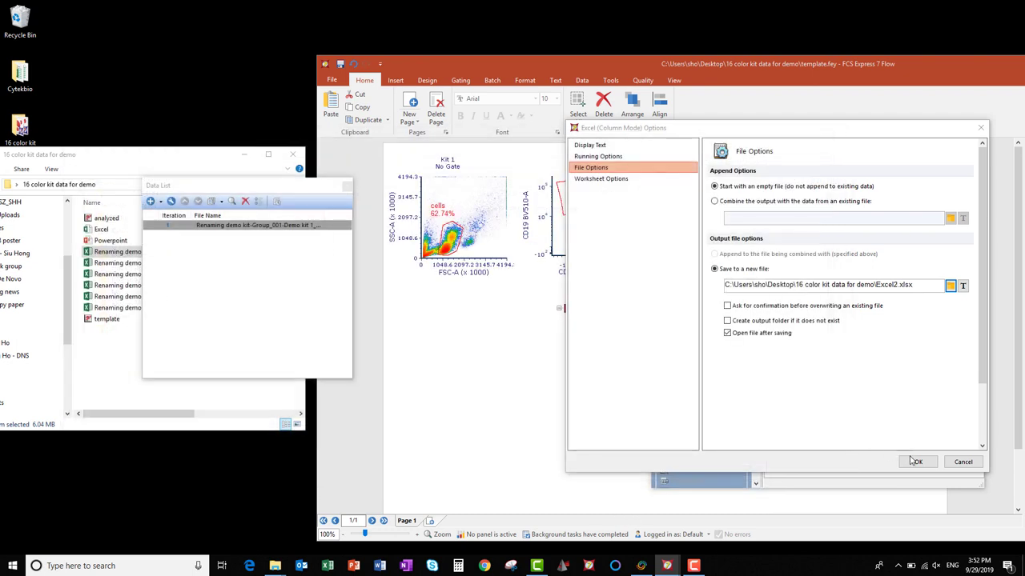
click(918, 462)
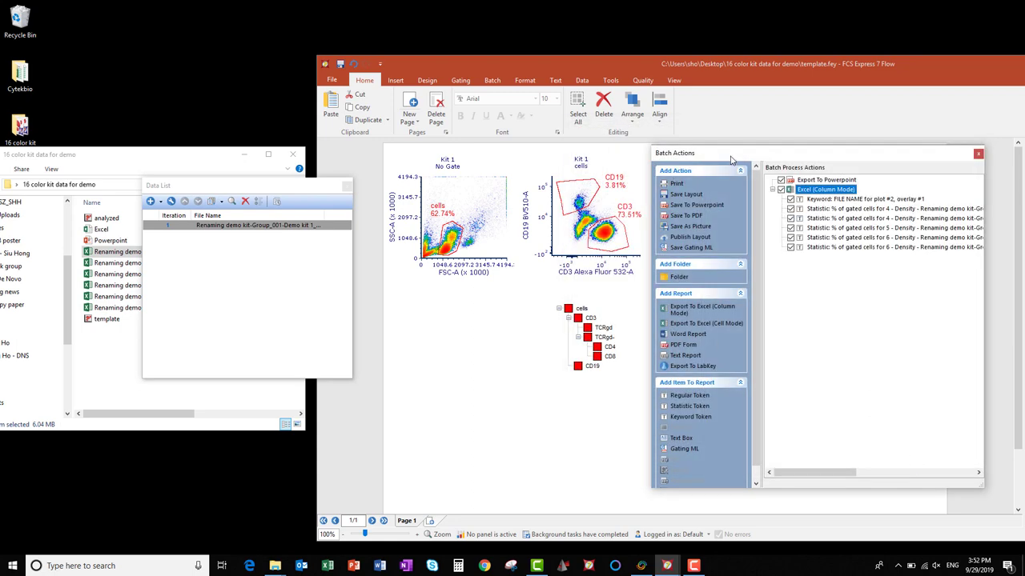